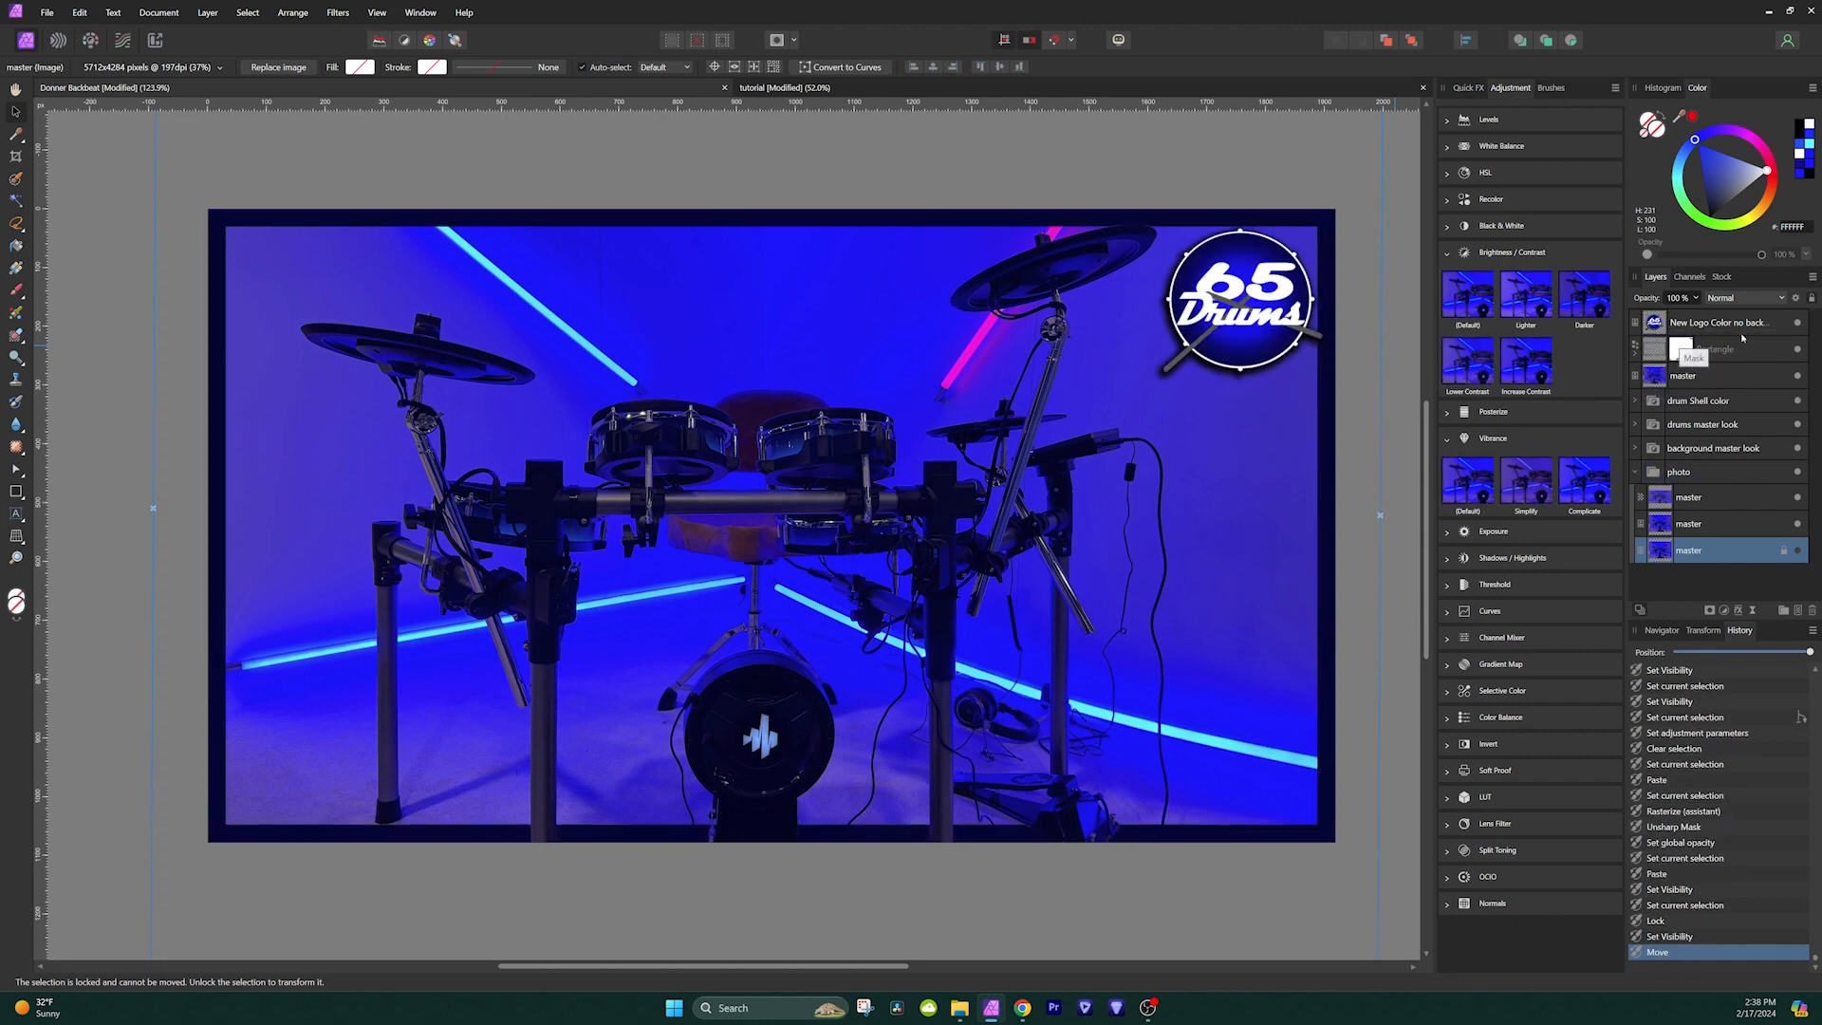
Move the unedited master layer above the logo layer to the top of the layer stack and hide it.
drag(1665, 369, 1670, 322)
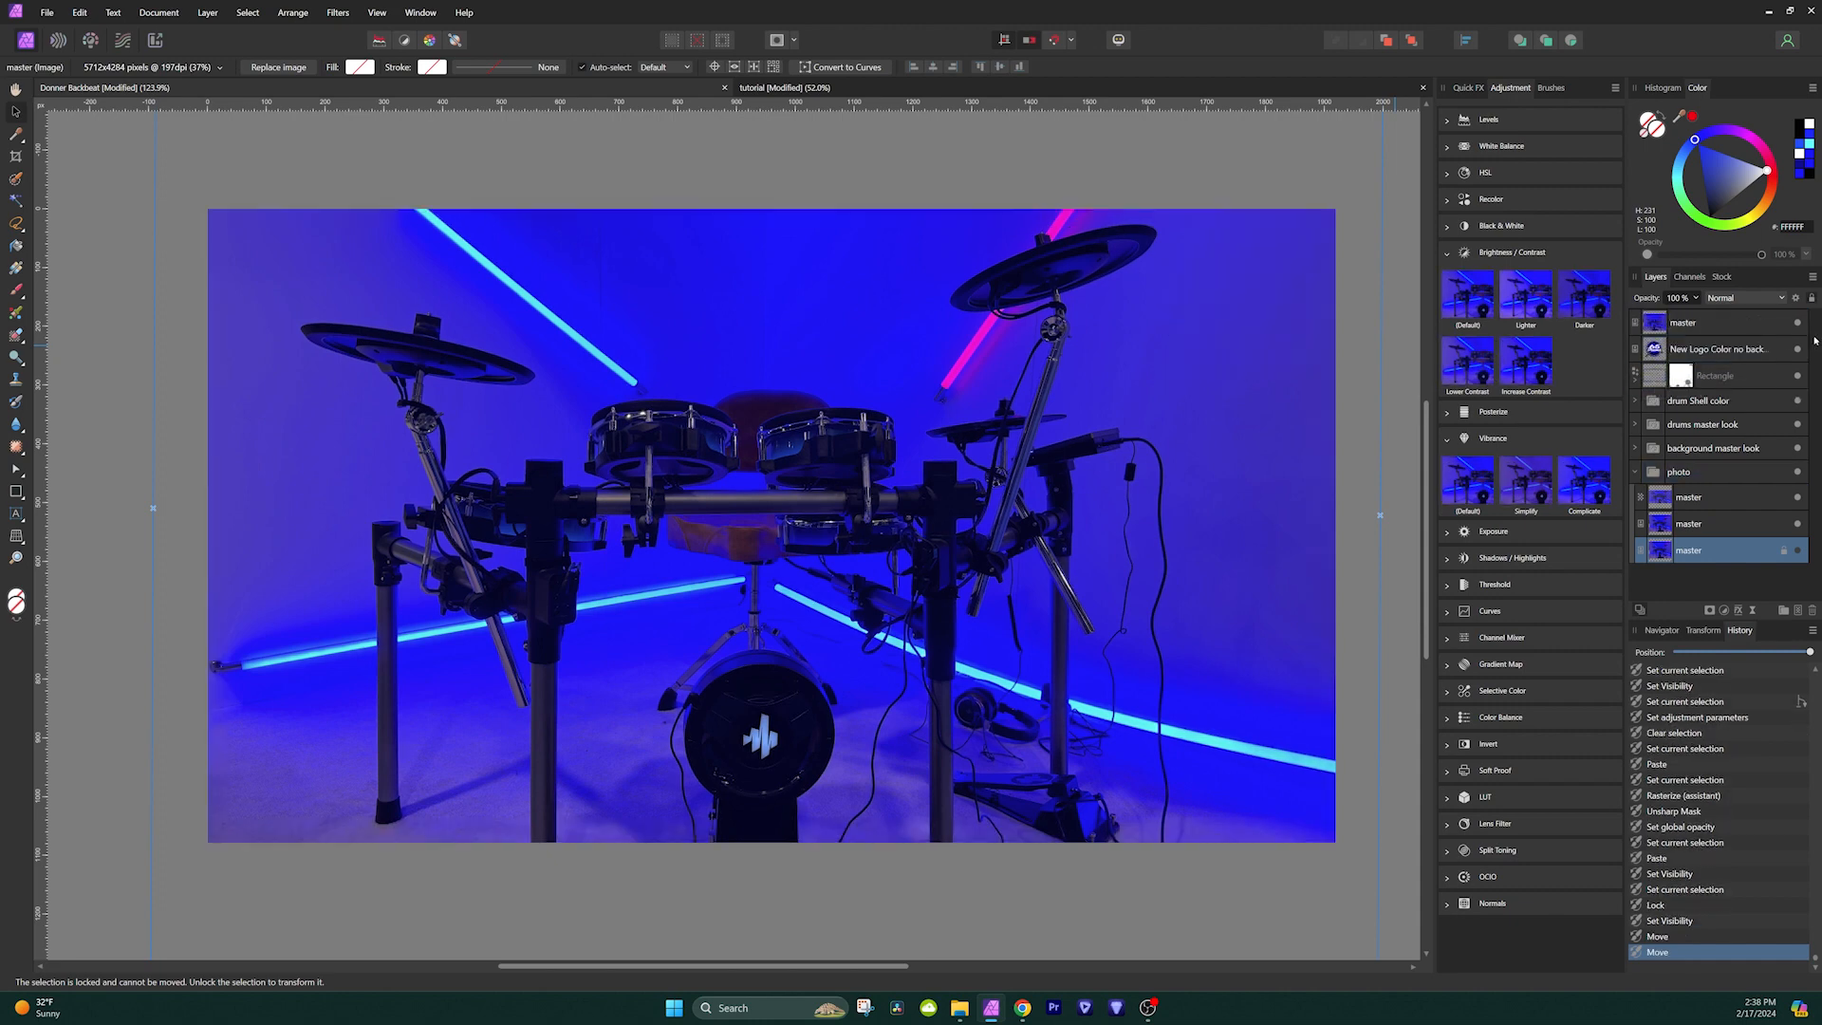
click(1798, 322)
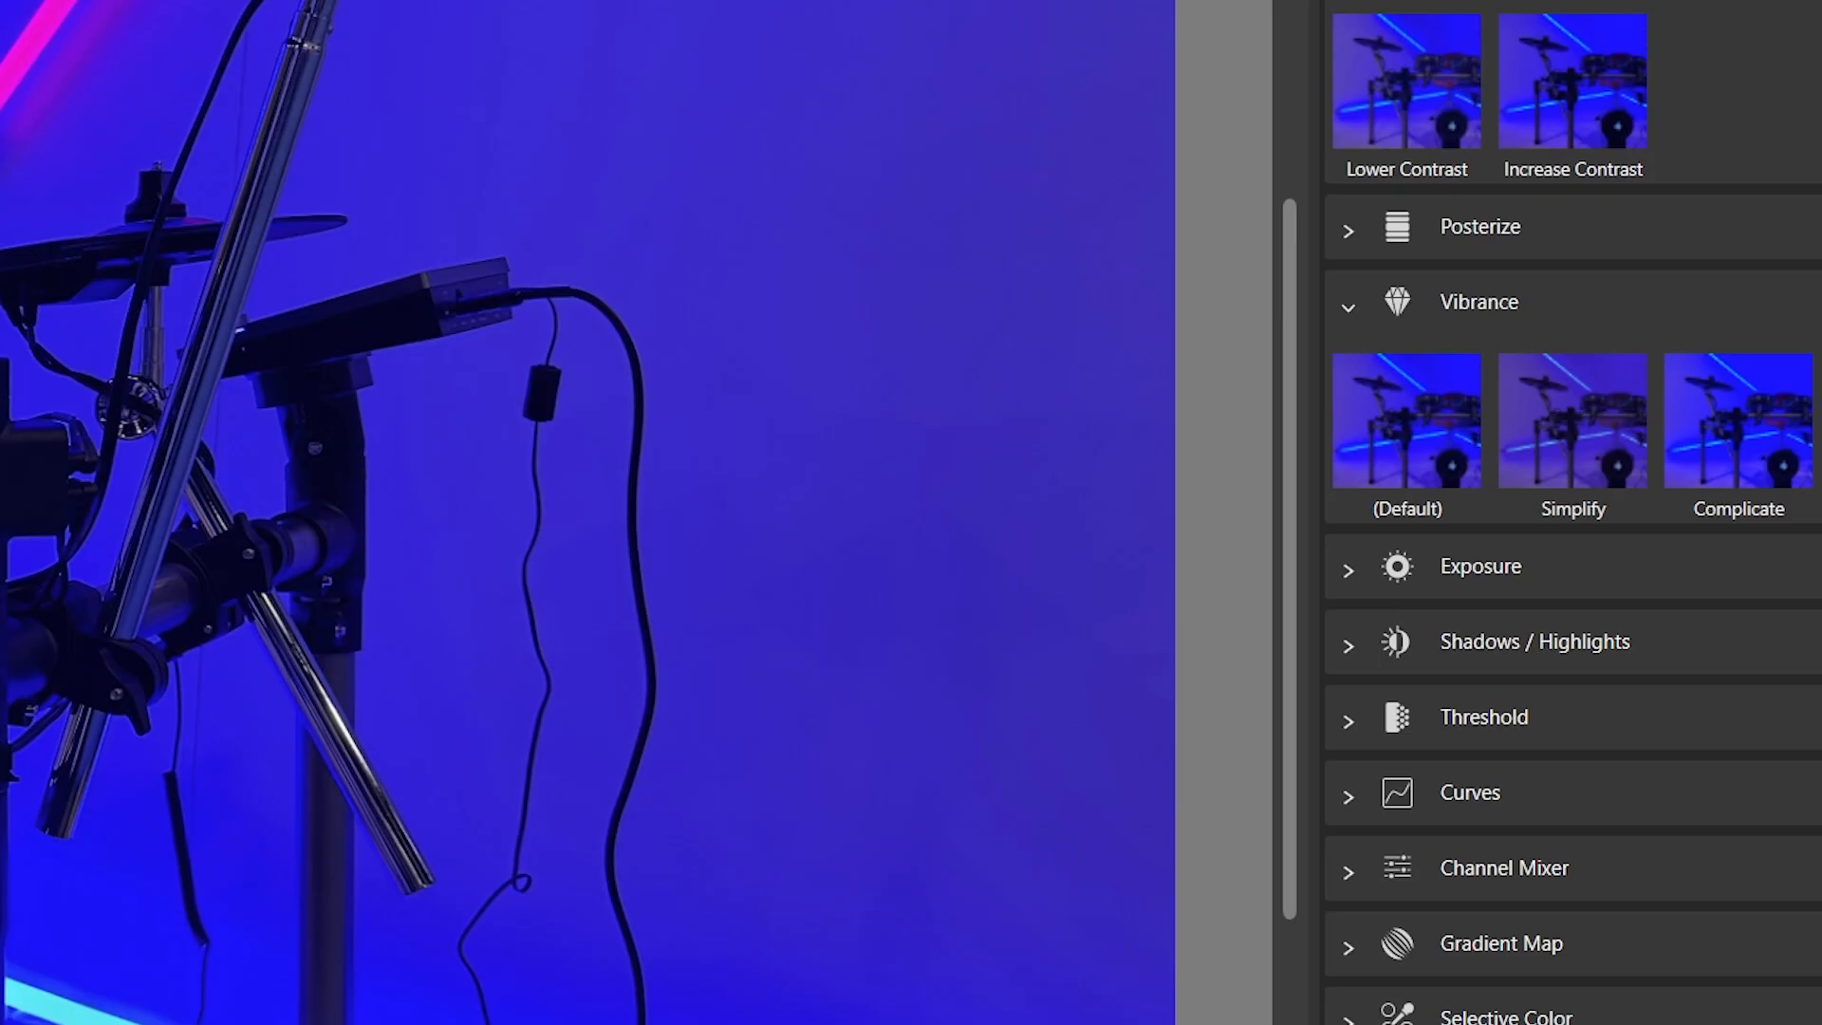
Try a Brightness/Contrast adjustment on the whole drum photo with brightness 78 % and contrast 65 %.
click(1468, 295)
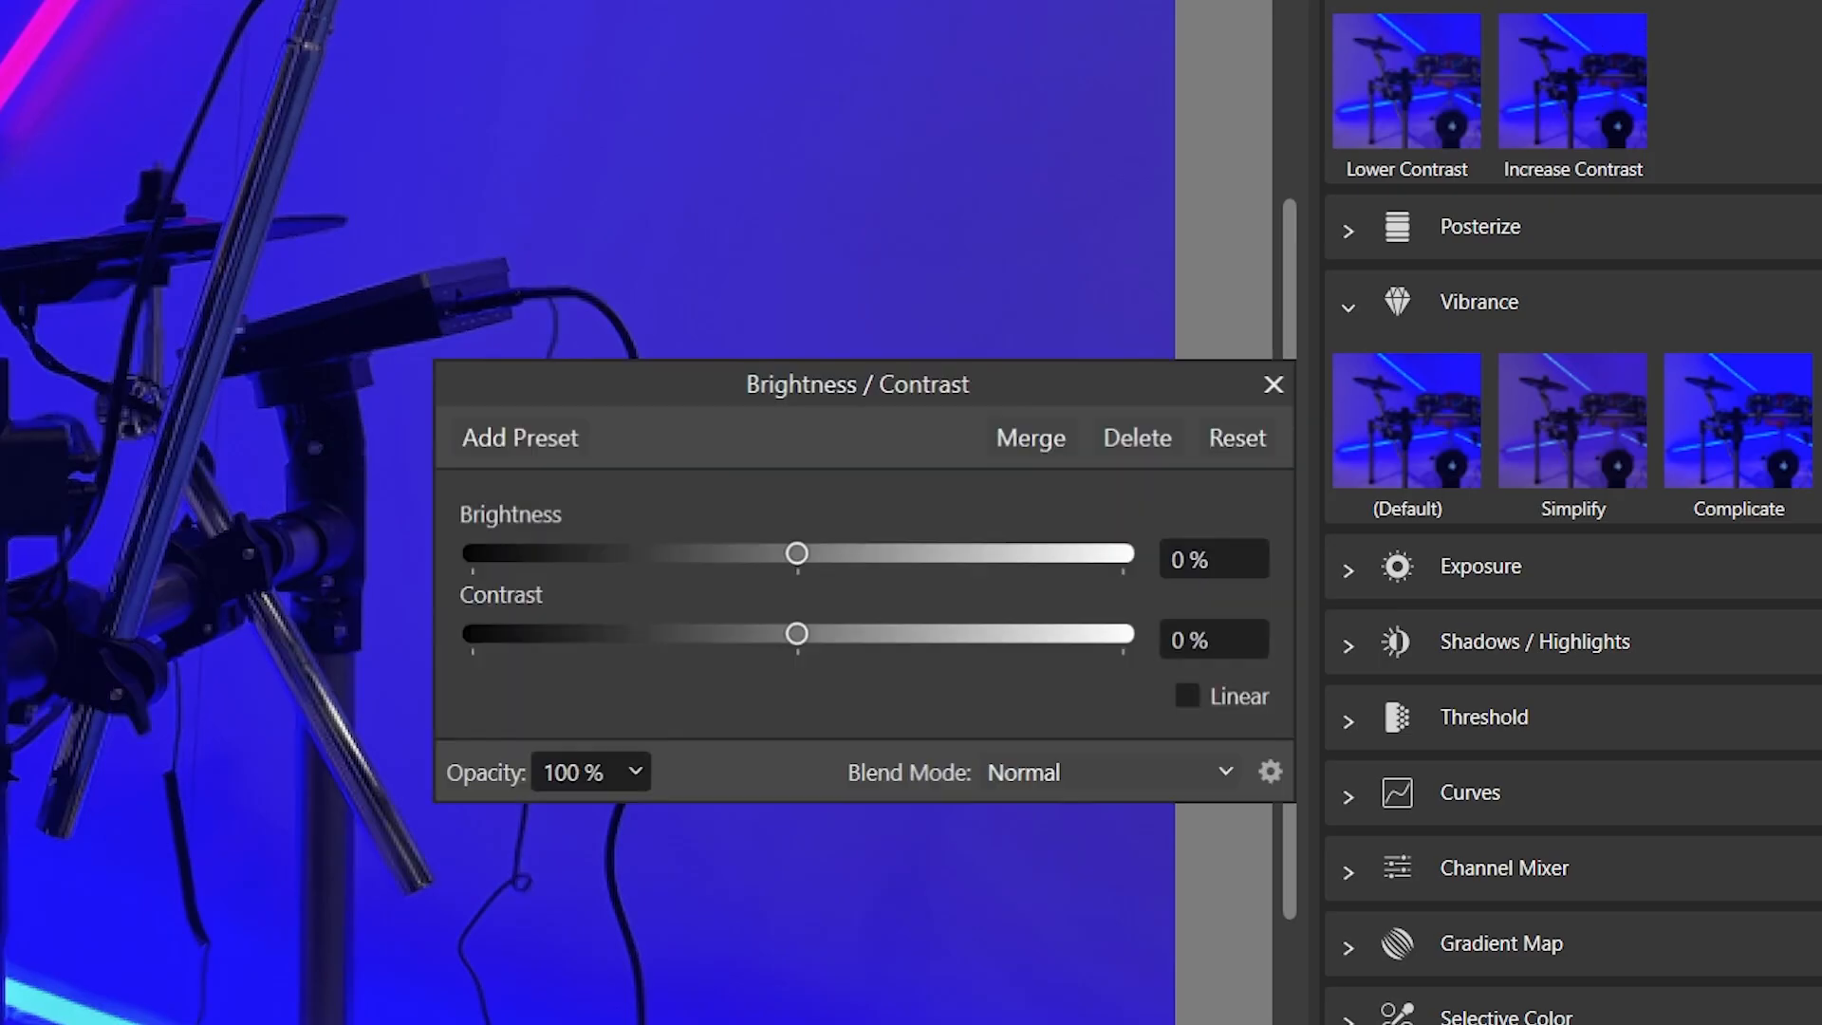
drag(800, 554, 1034, 560)
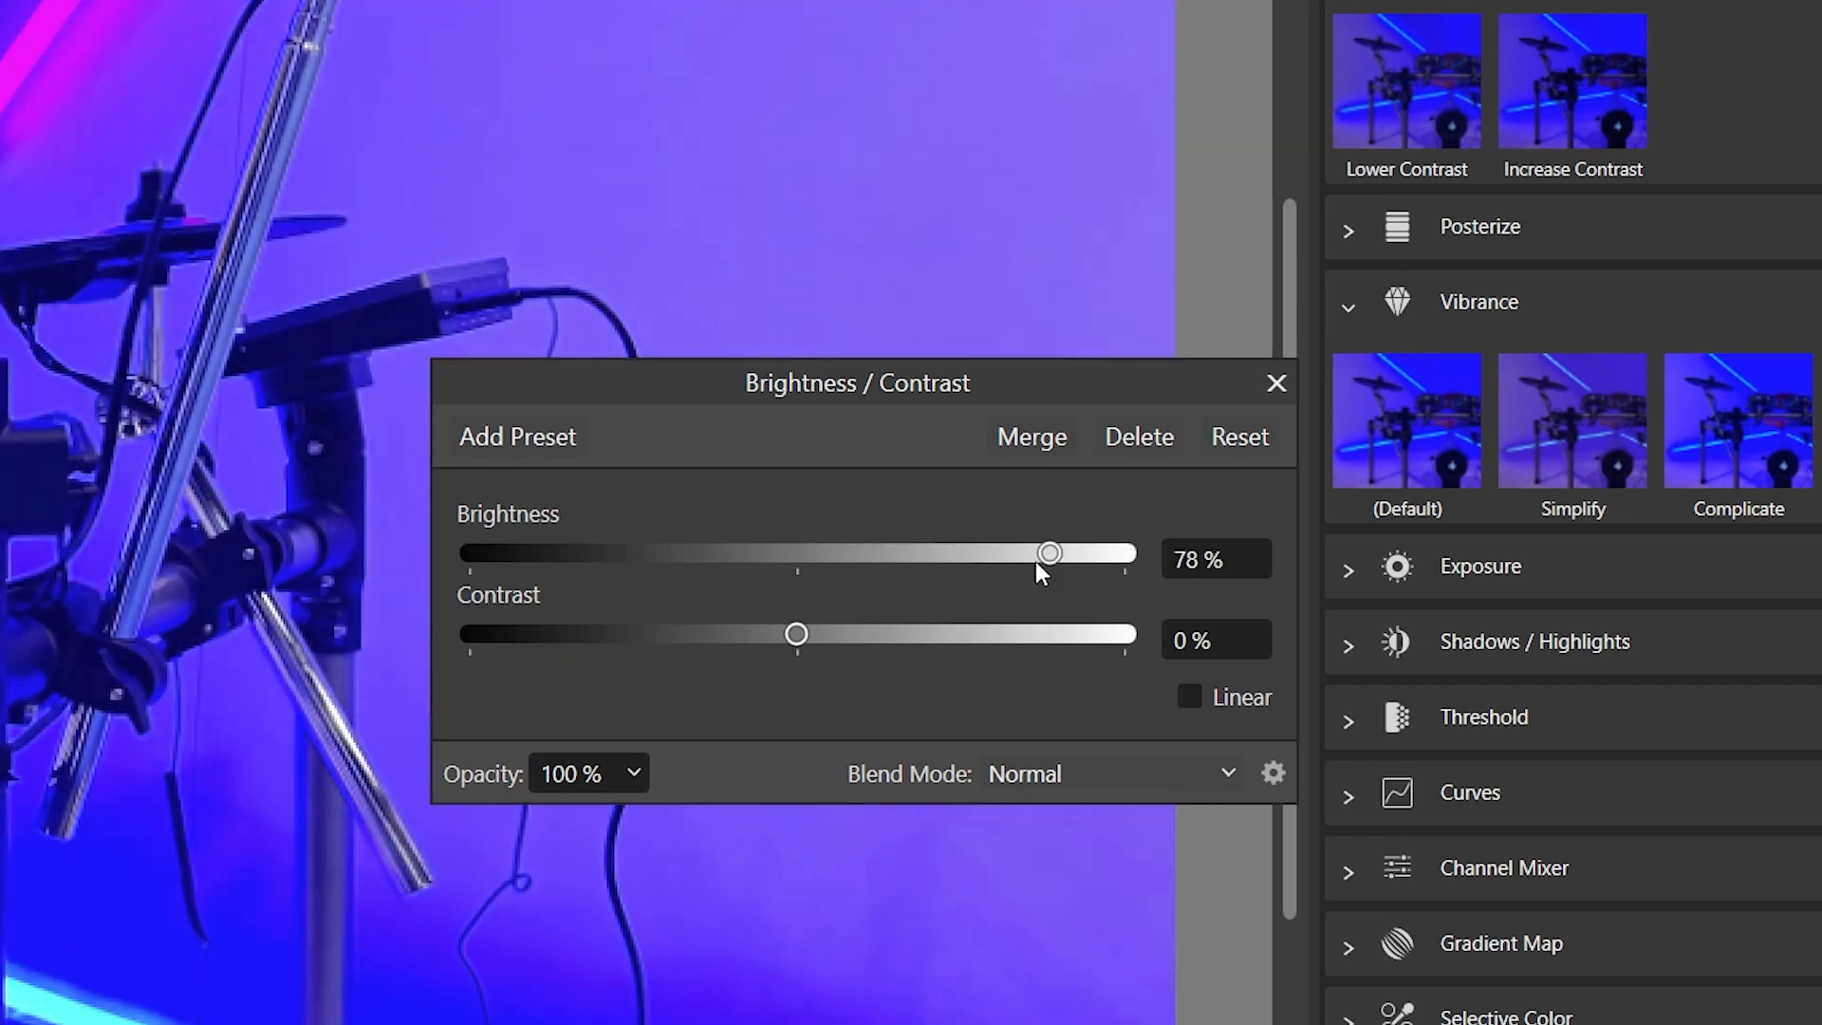
drag(799, 642, 1027, 635)
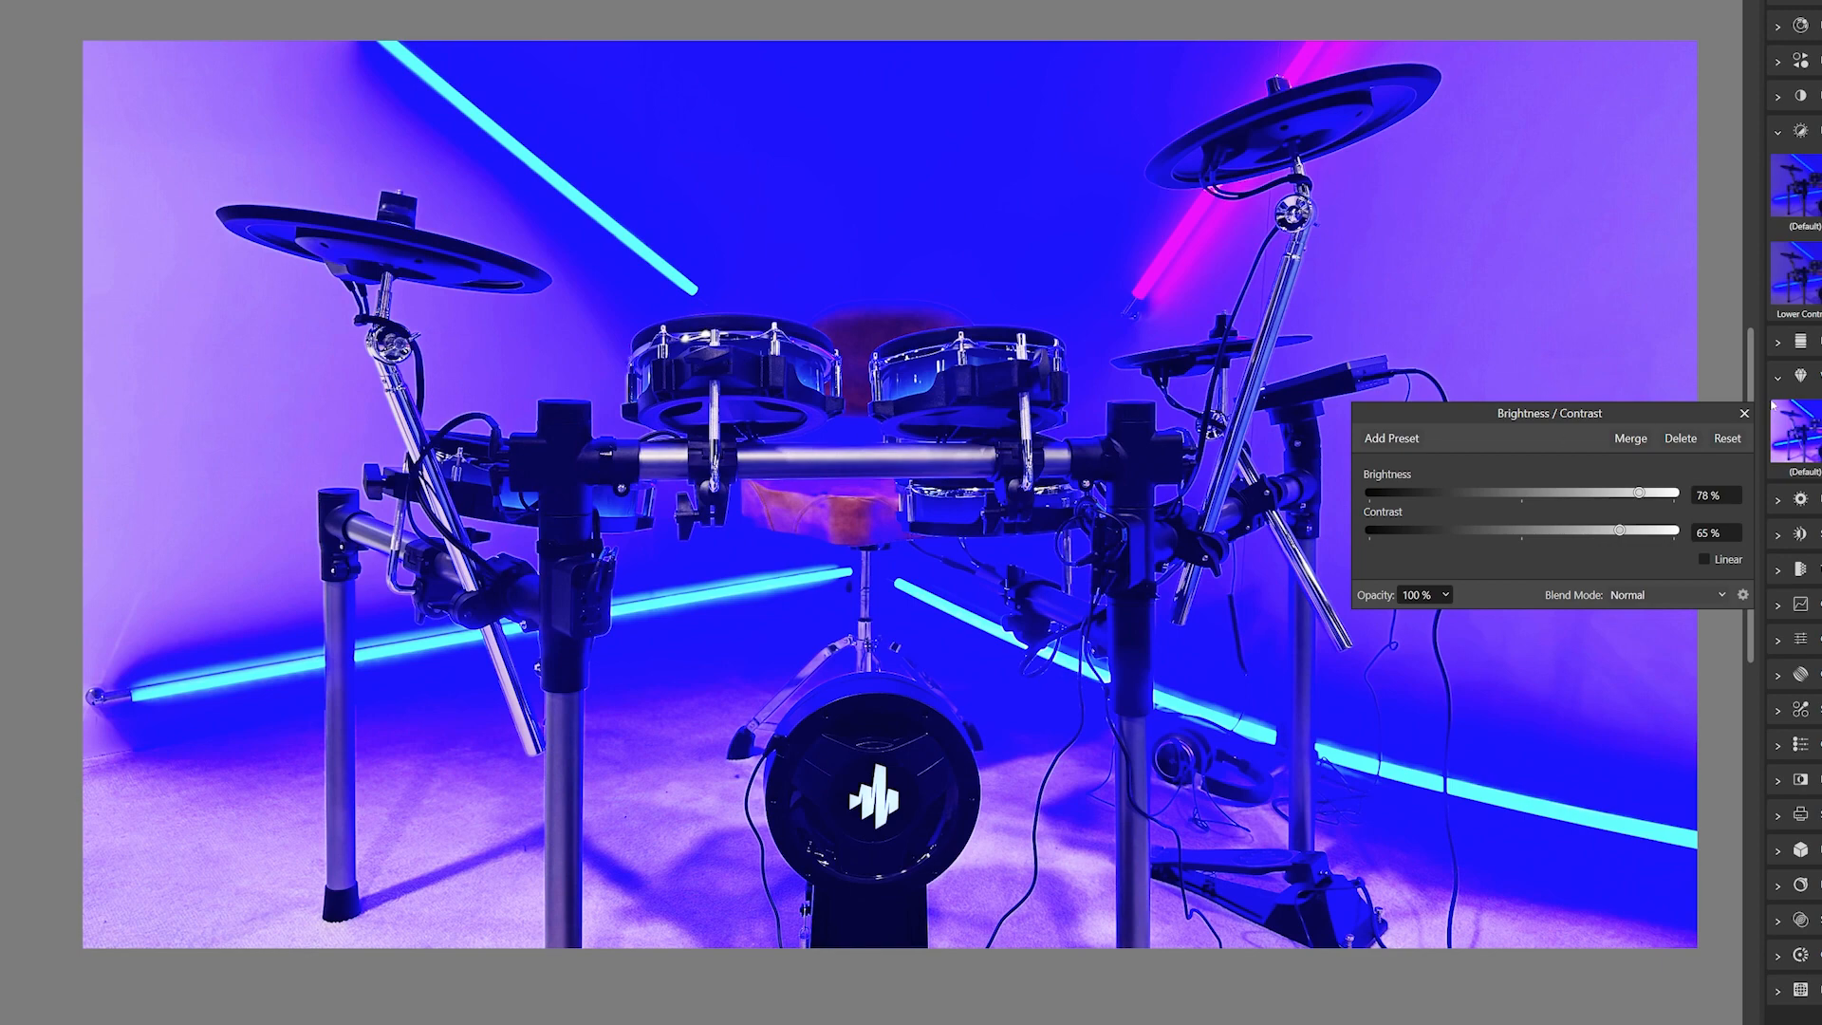
click(1744, 413)
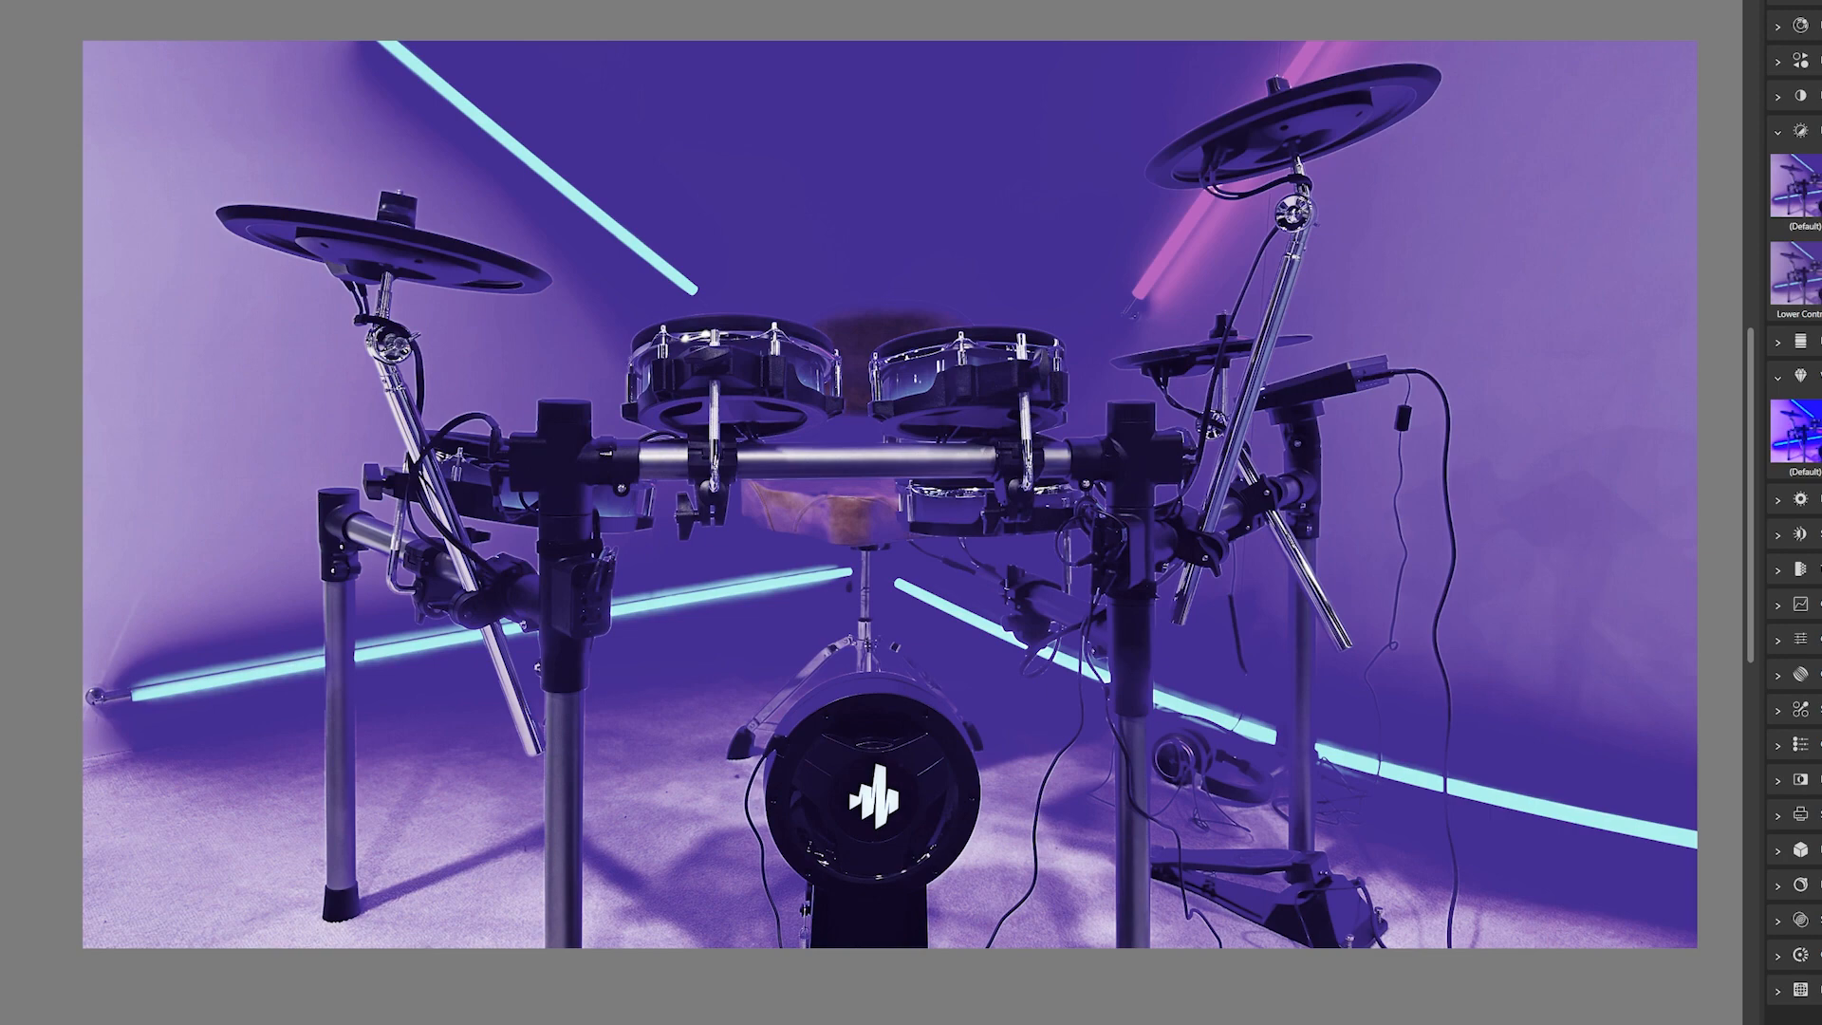
key(ctrl+z)
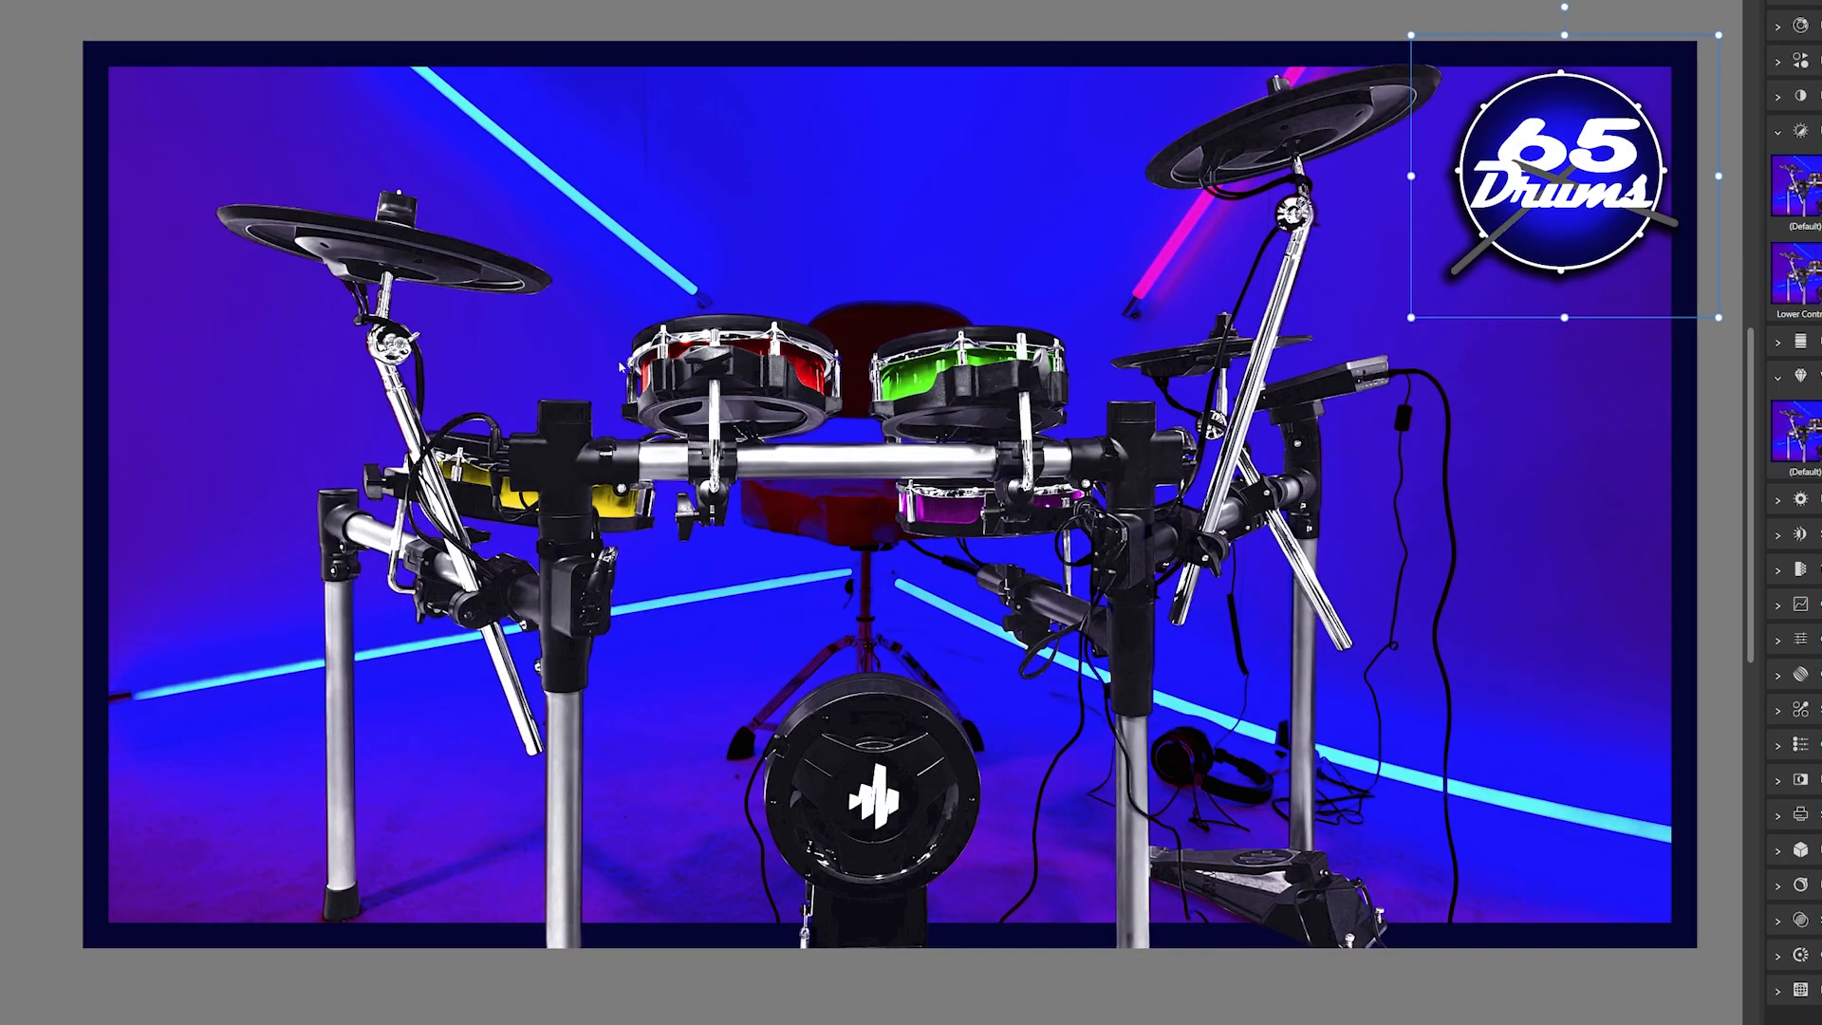
Replace the old mask on IMG_6685 in the tutorial document with a new mask layer.
click(366, 12)
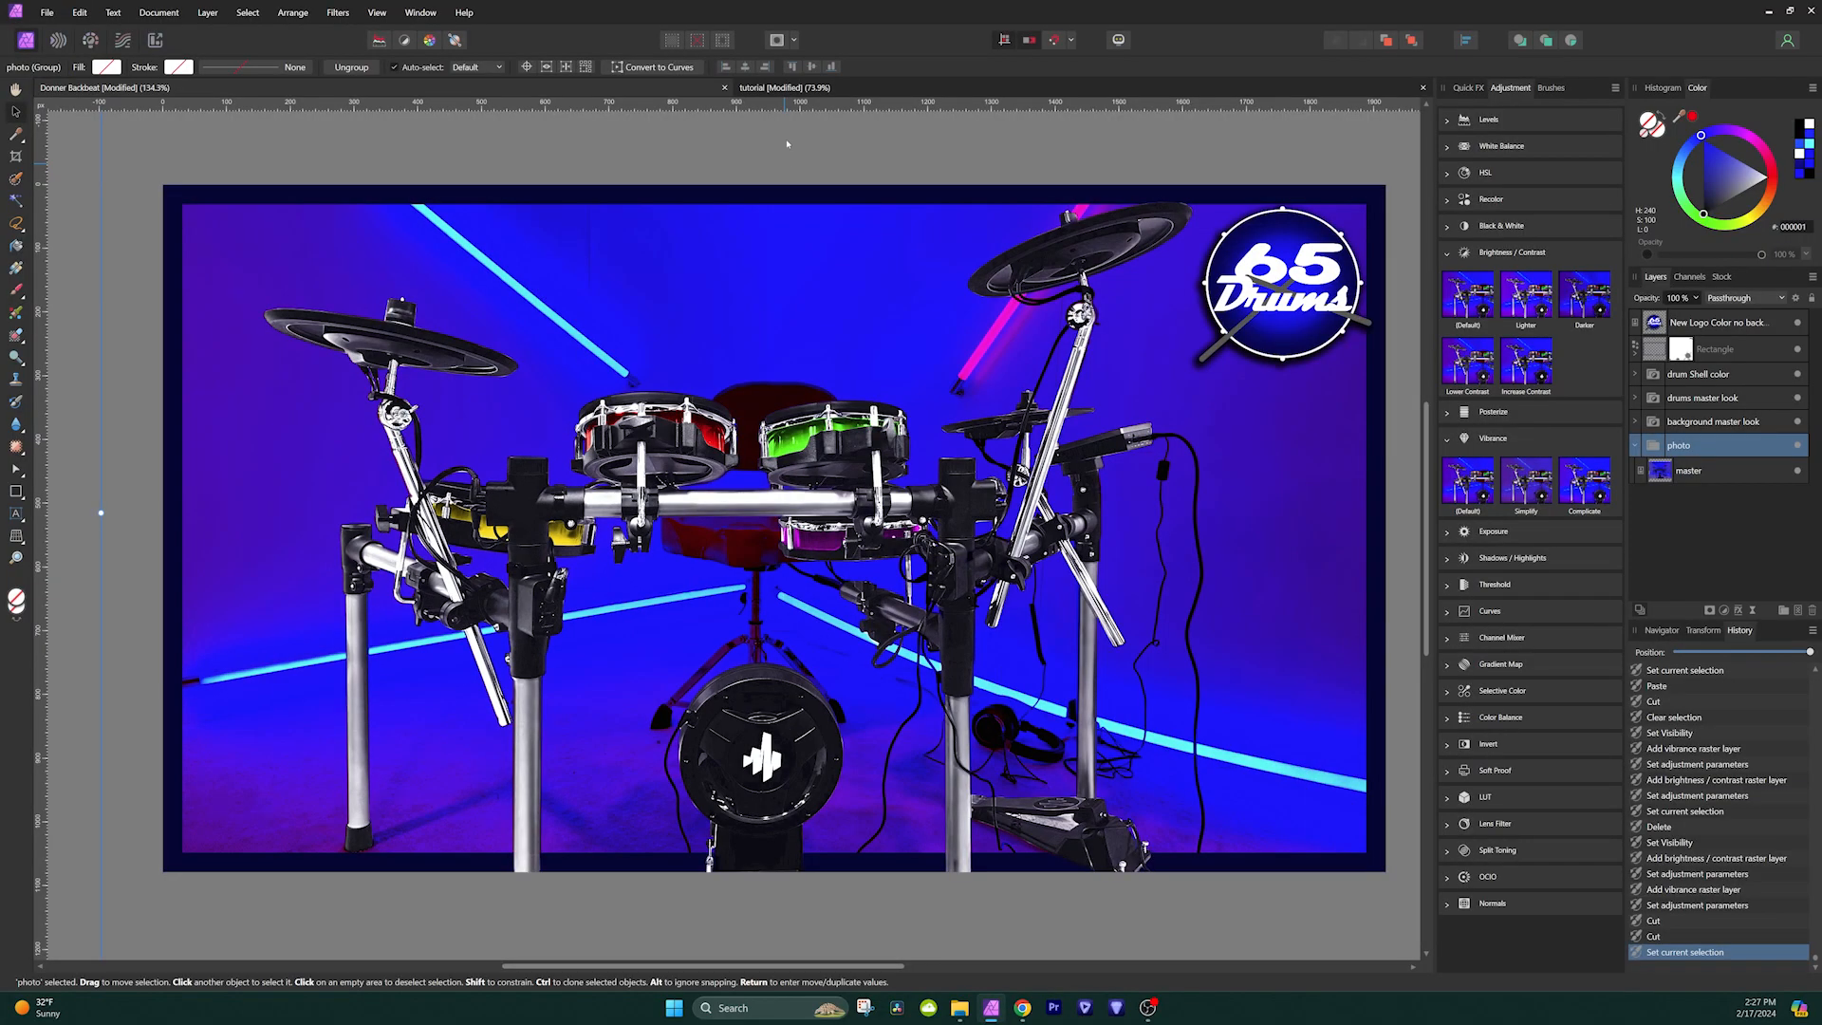
click(797, 87)
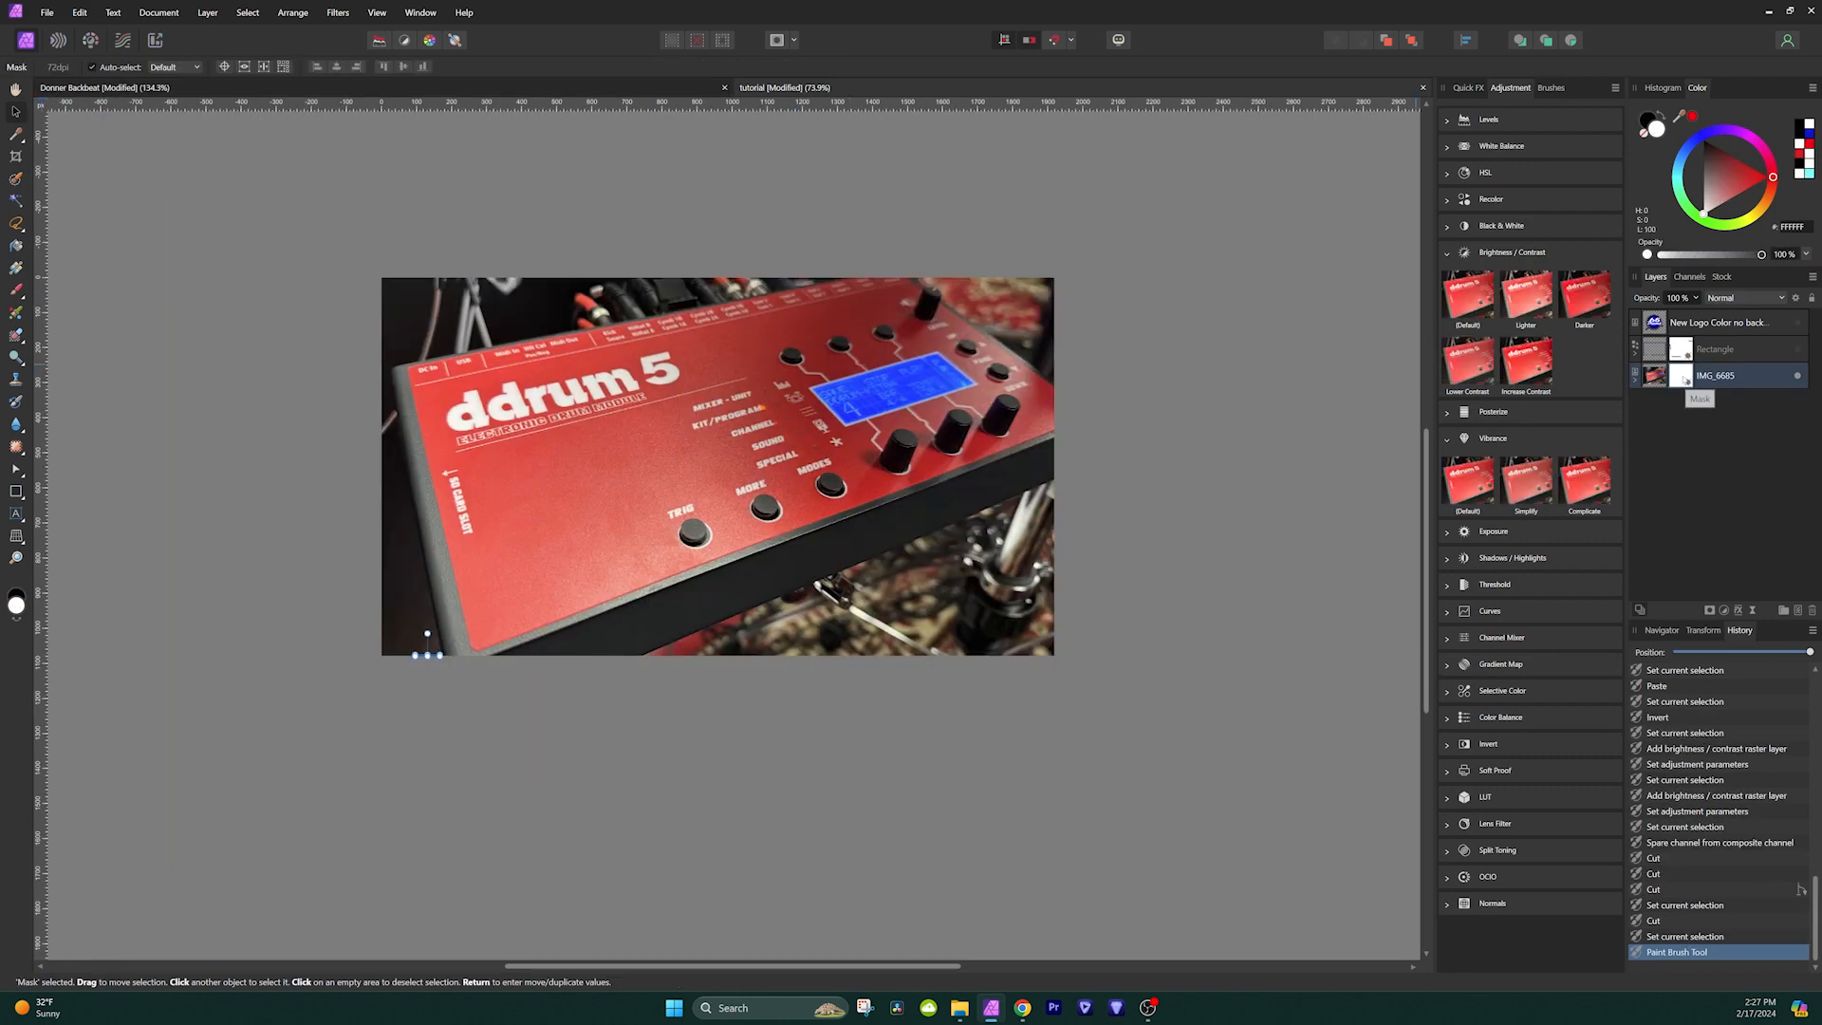
key(ctrl+x)
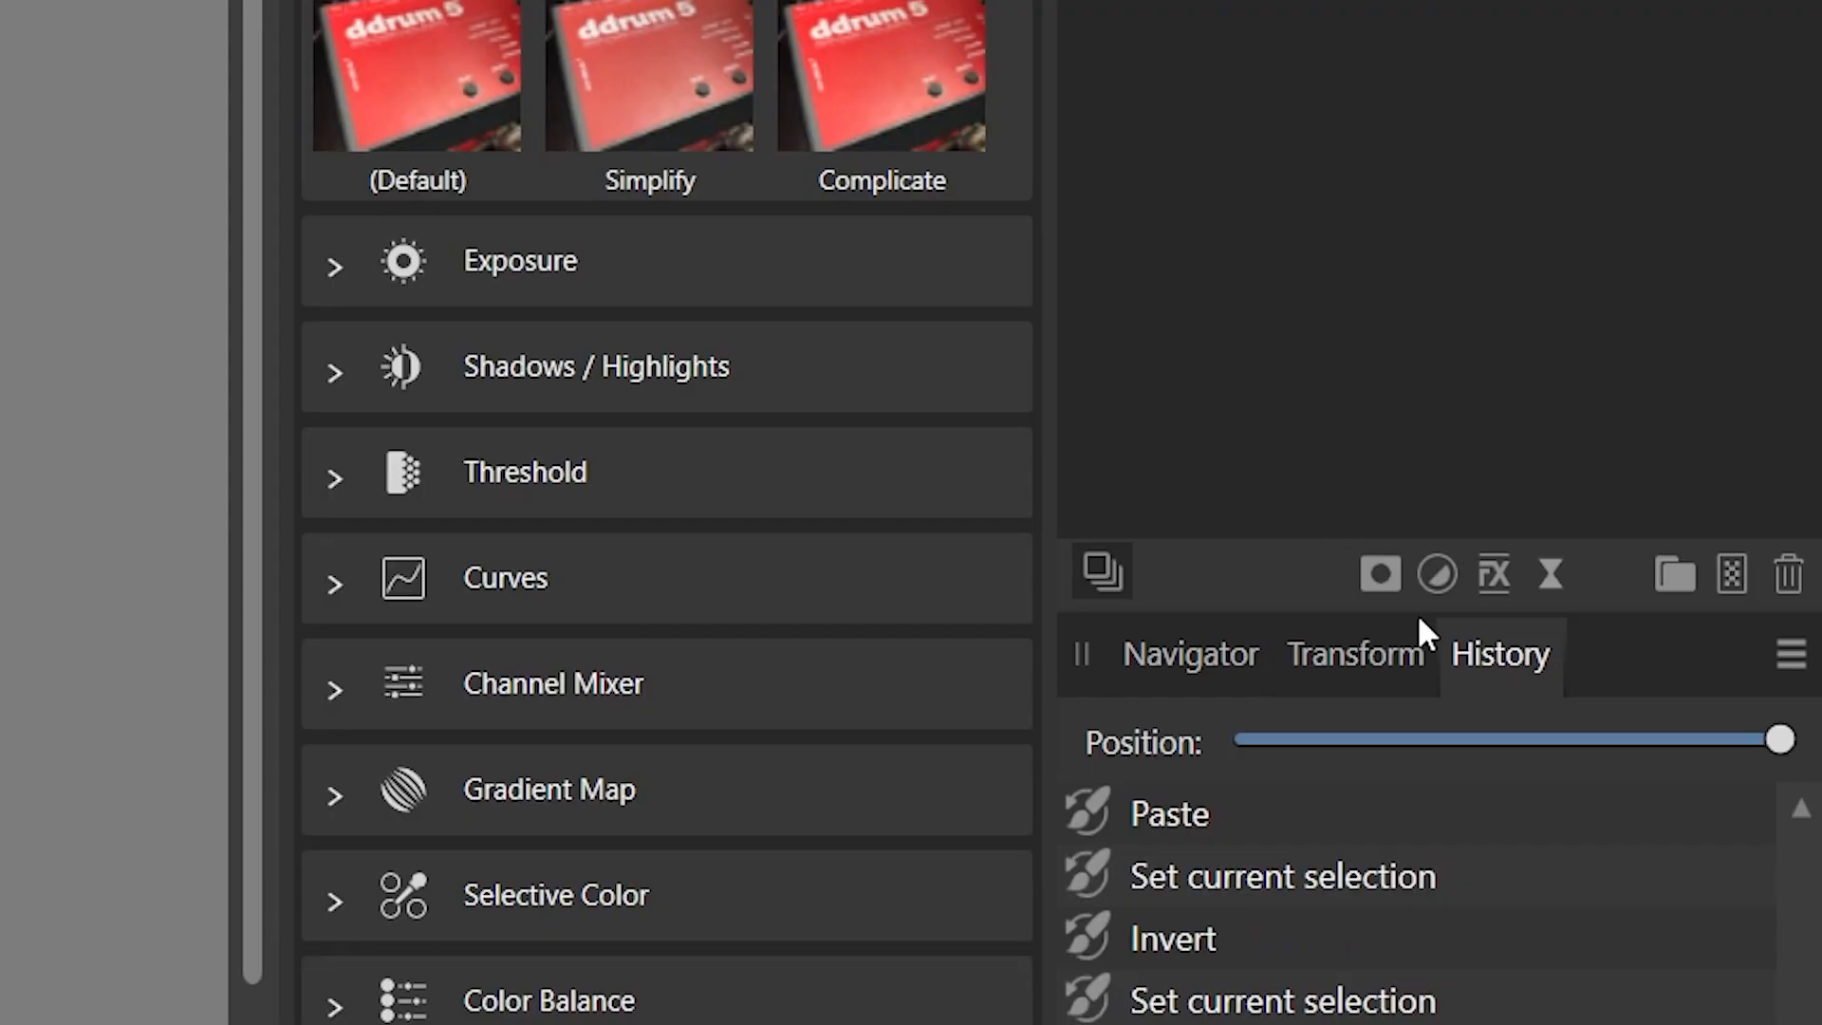
click(1709, 609)
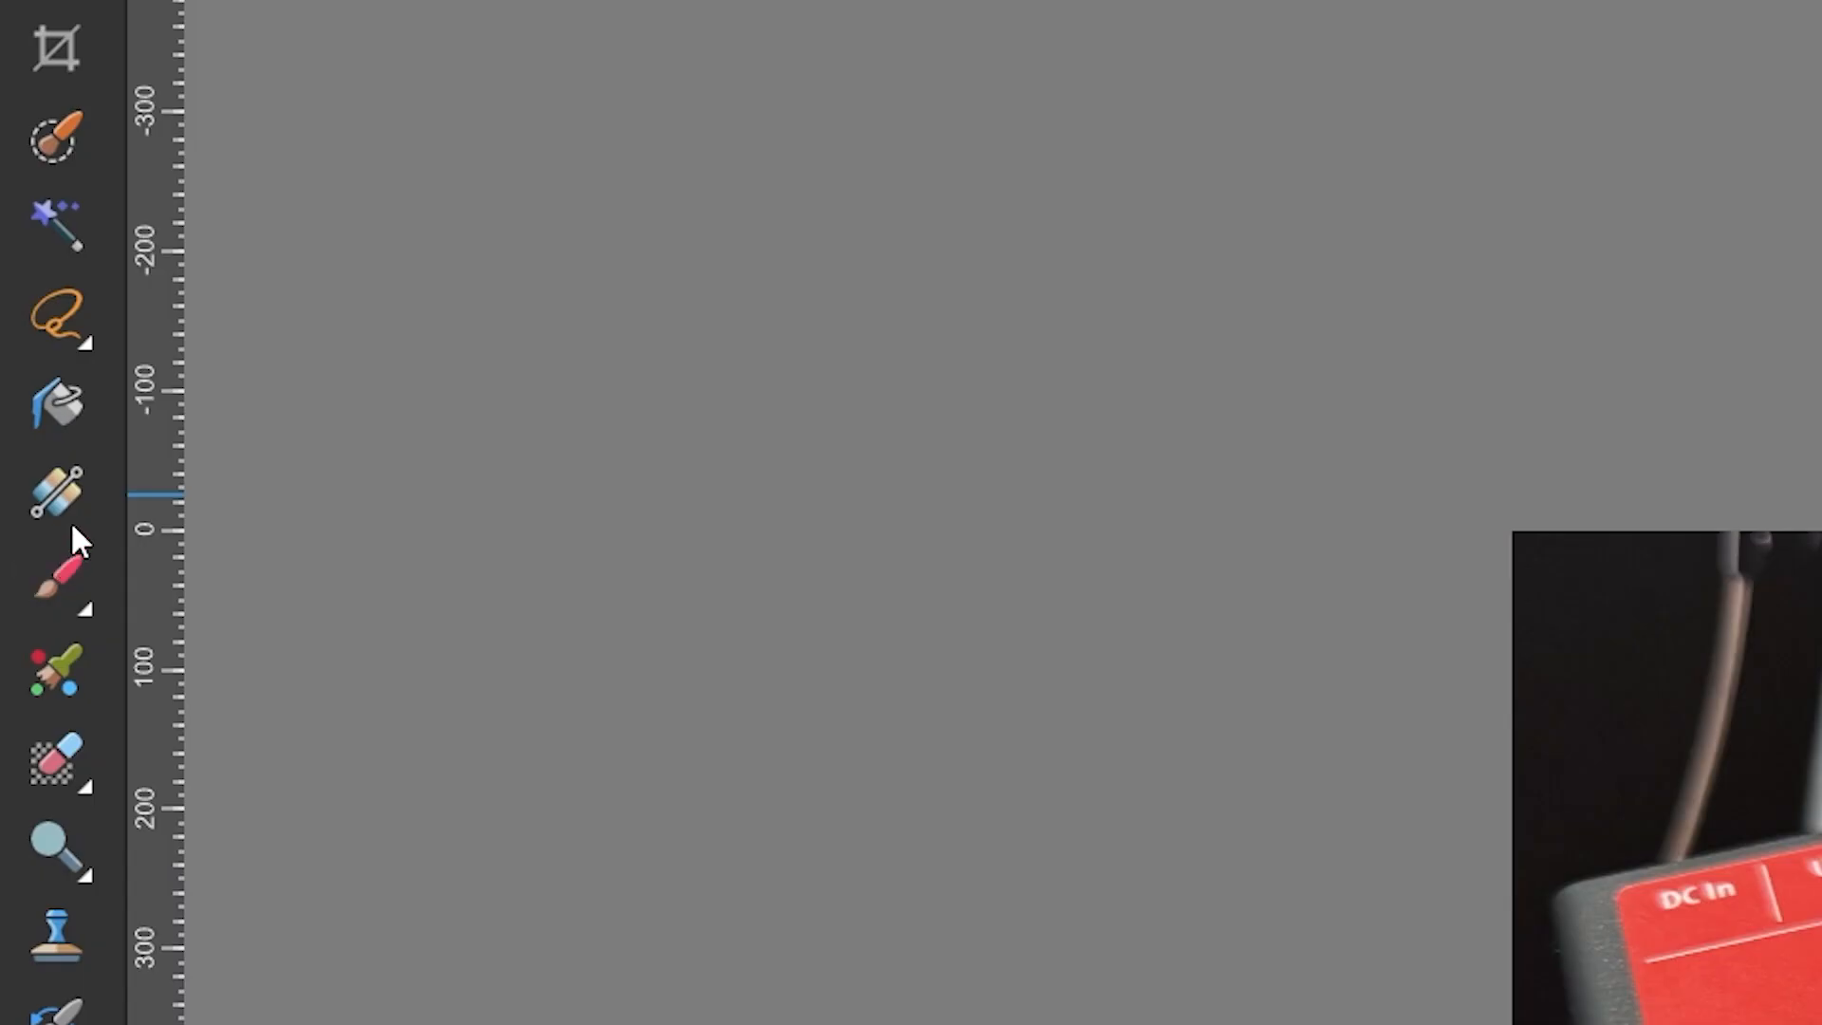
Paint black on the IMG_6685 mask with a 439.1 px brush to hide the background below the ddrum 5 module.
click(59, 571)
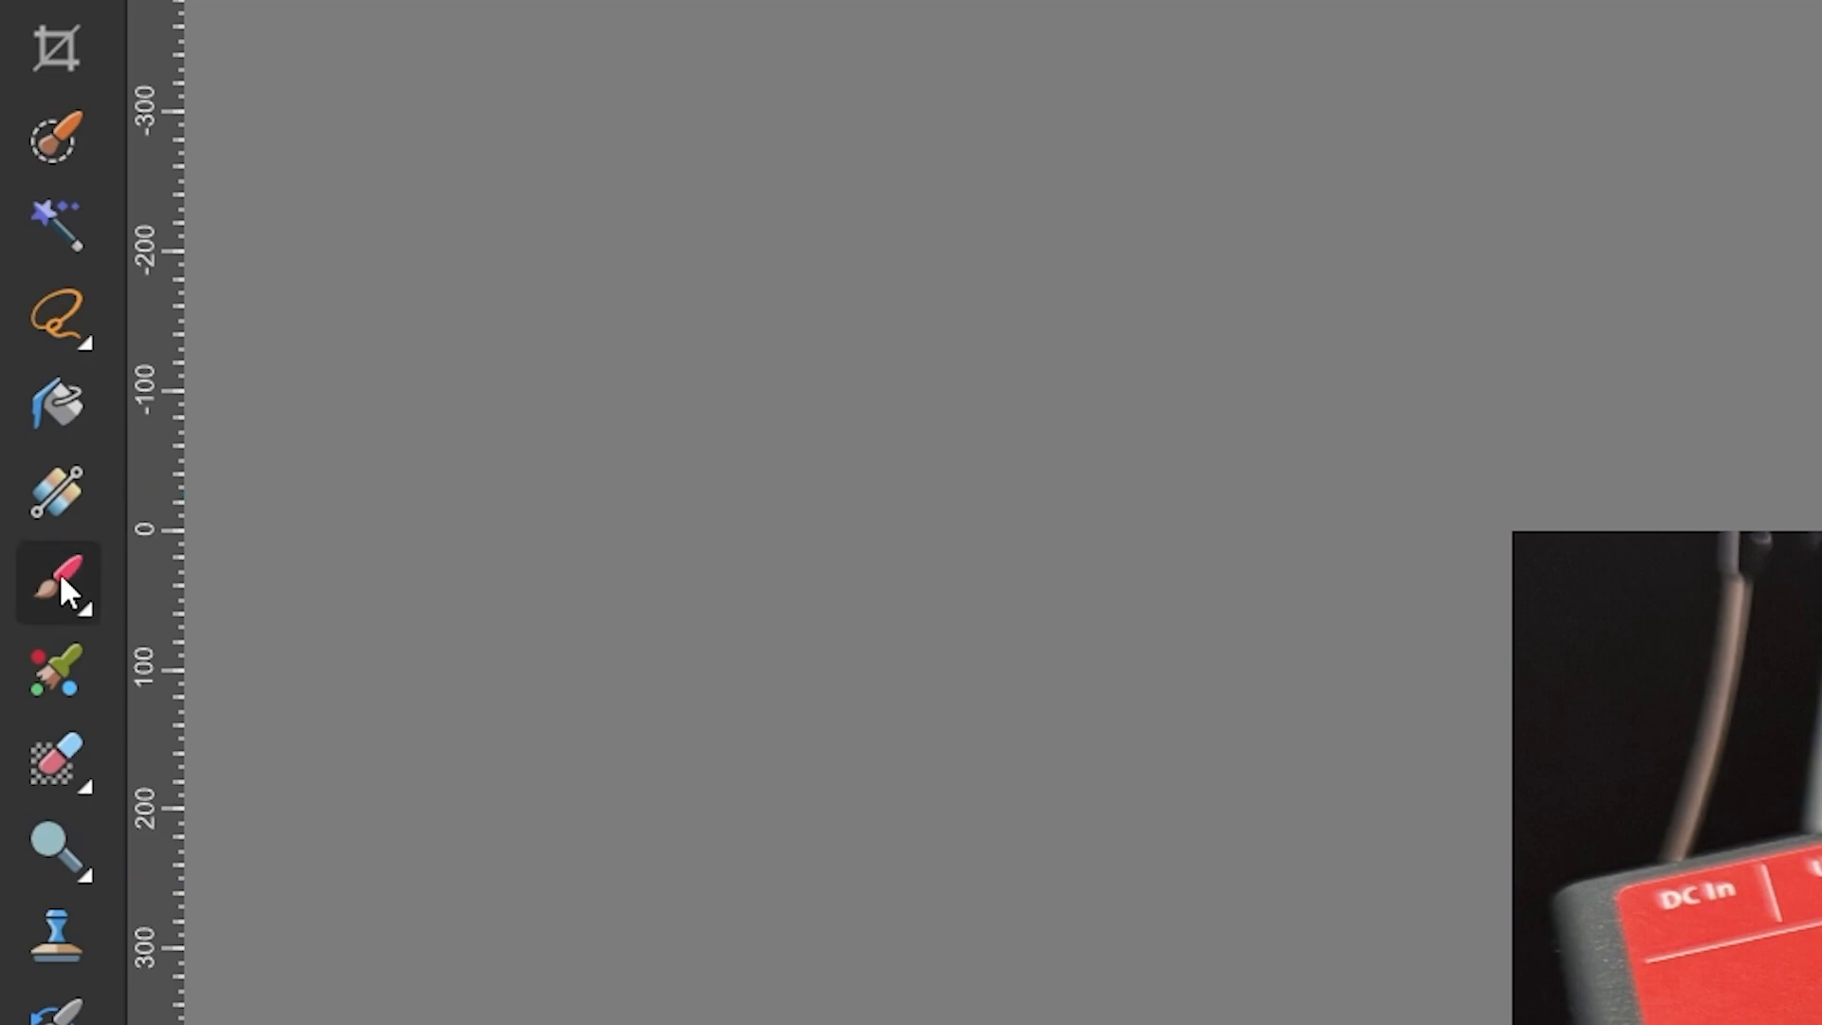
key(x)
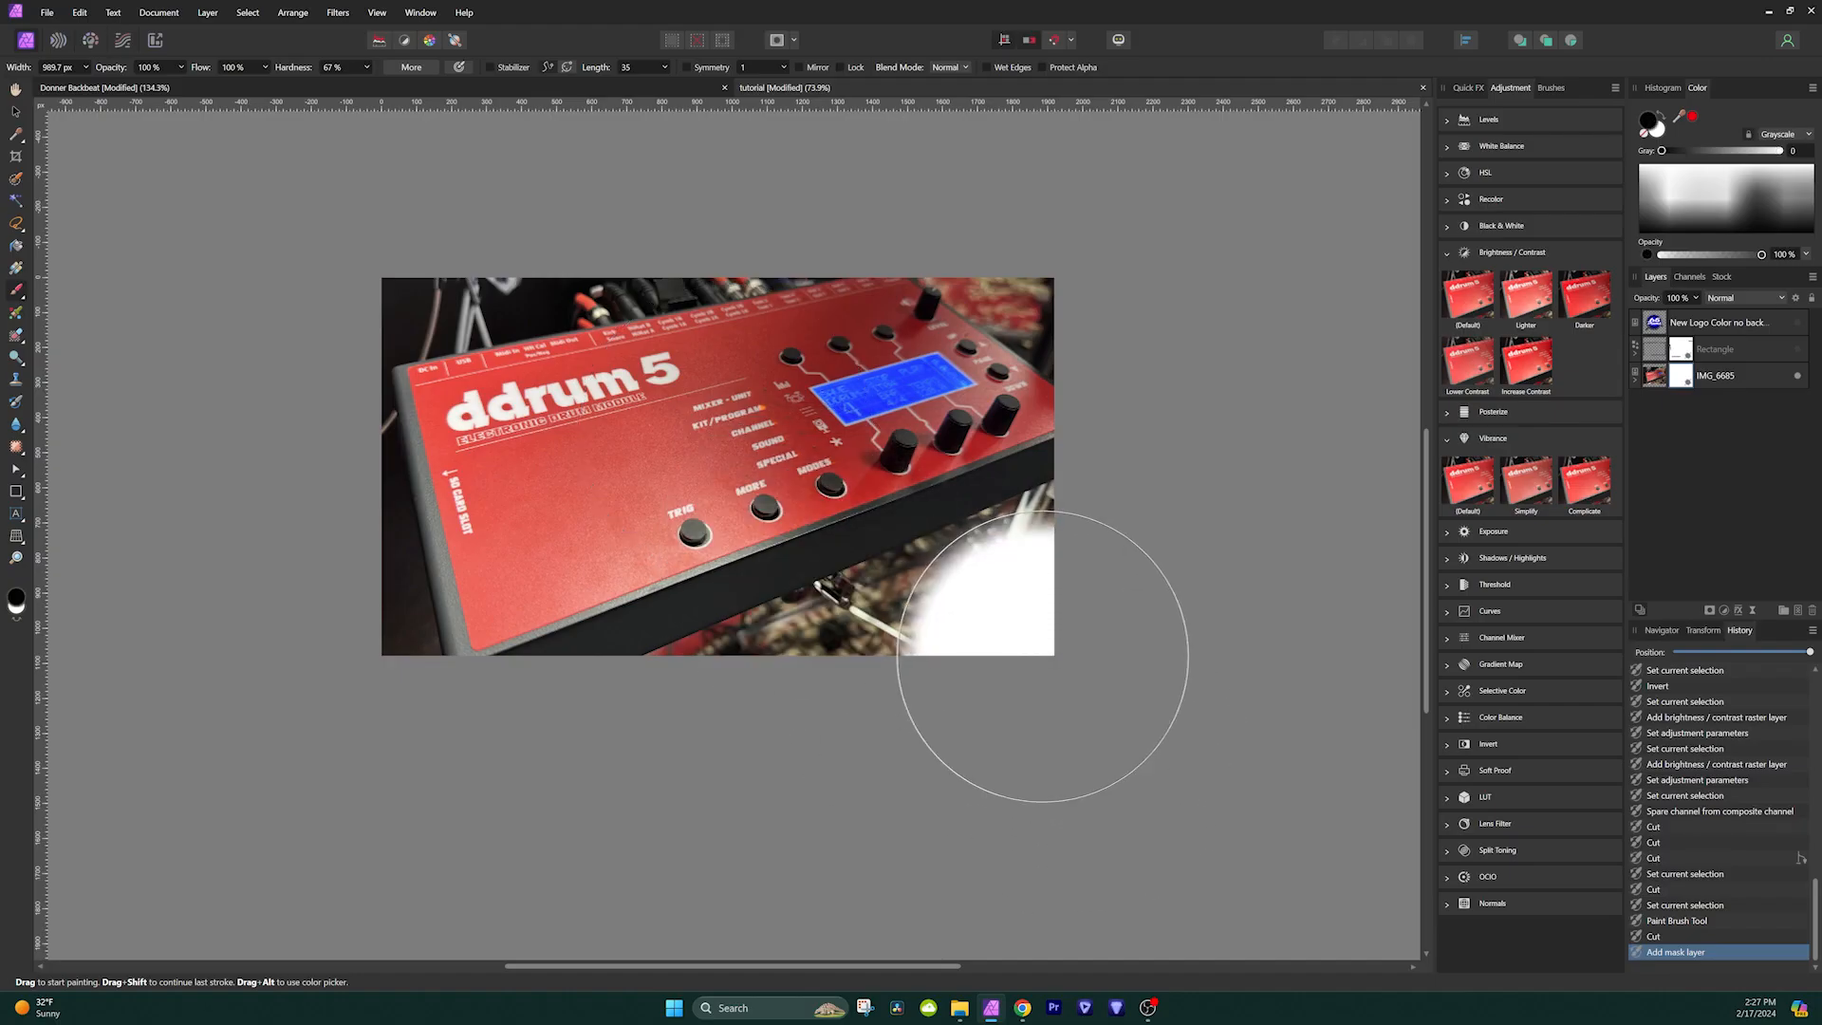
key(bracketleft)
key(bracketleft)
key(bracketleft)
key(bracketleft)
key(bracketleft)
click(1057, 543)
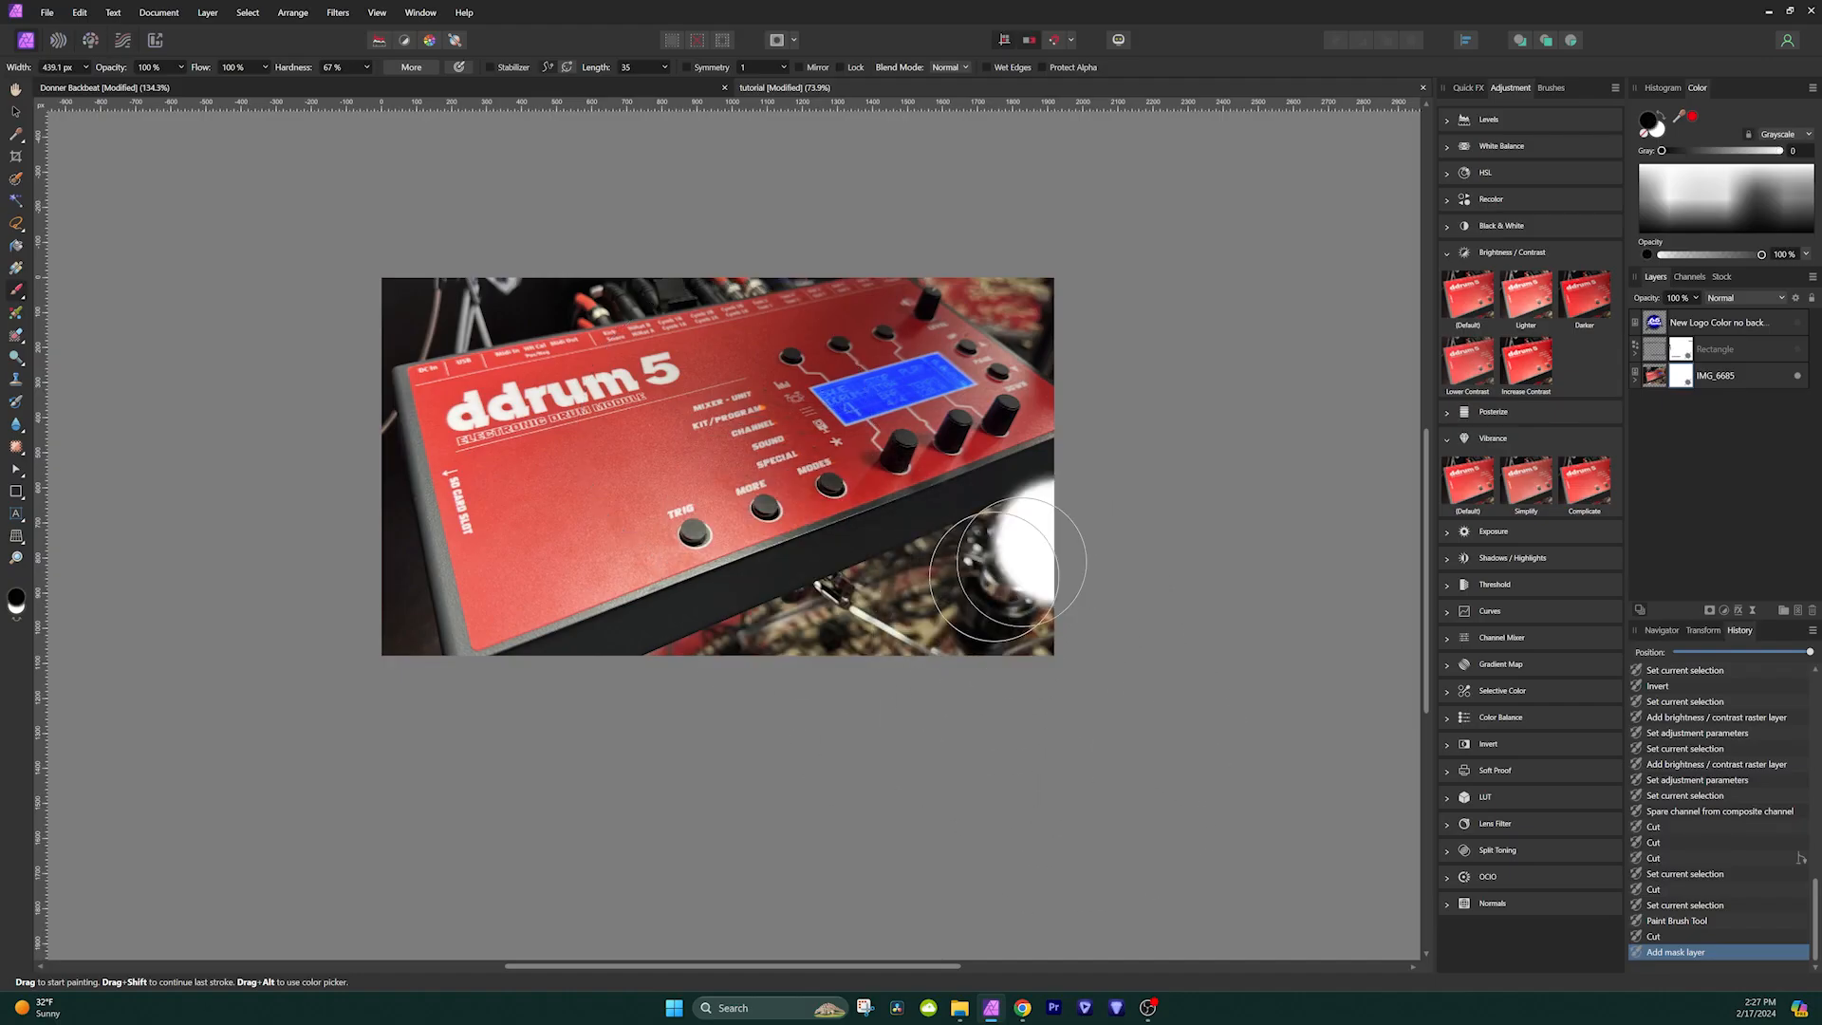
shift+click(672, 711)
drag(1048, 622, 1008, 663)
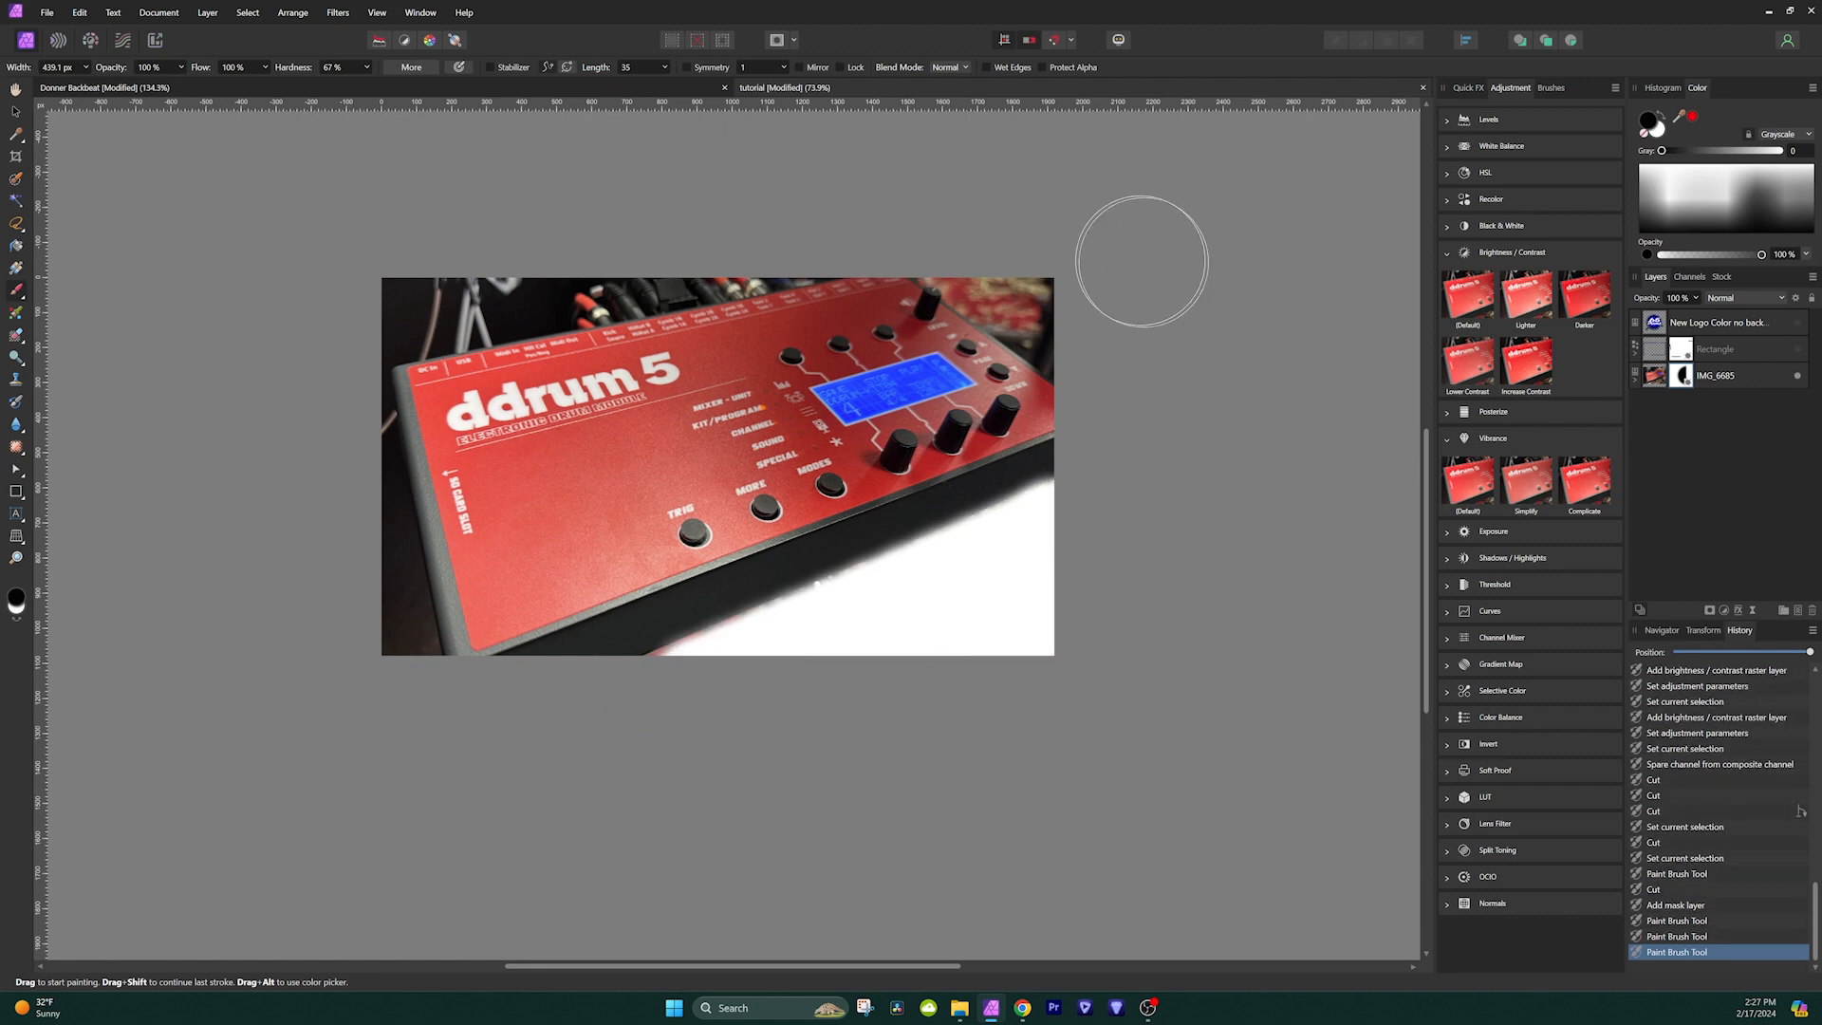
Paint black on the mask to hide the background along the module's upper edge and left side.
drag(956, 203, 1049, 284)
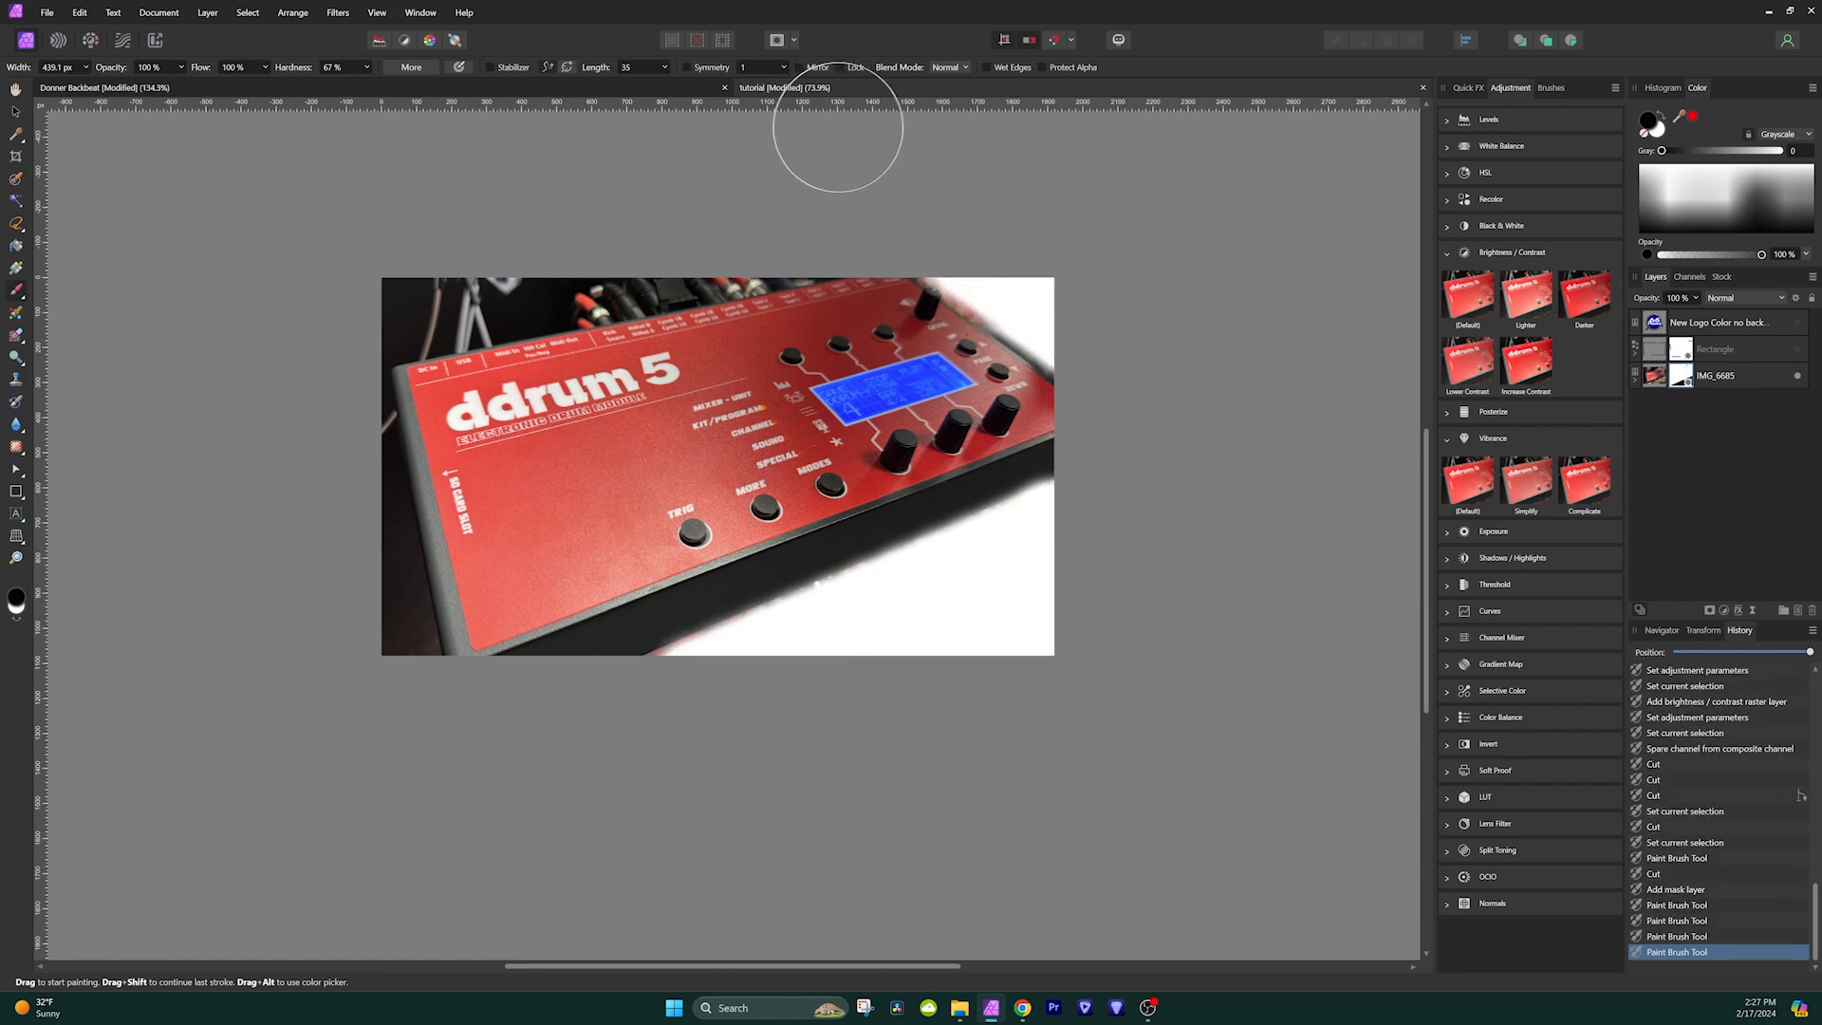
click(812, 211)
click(373, 309)
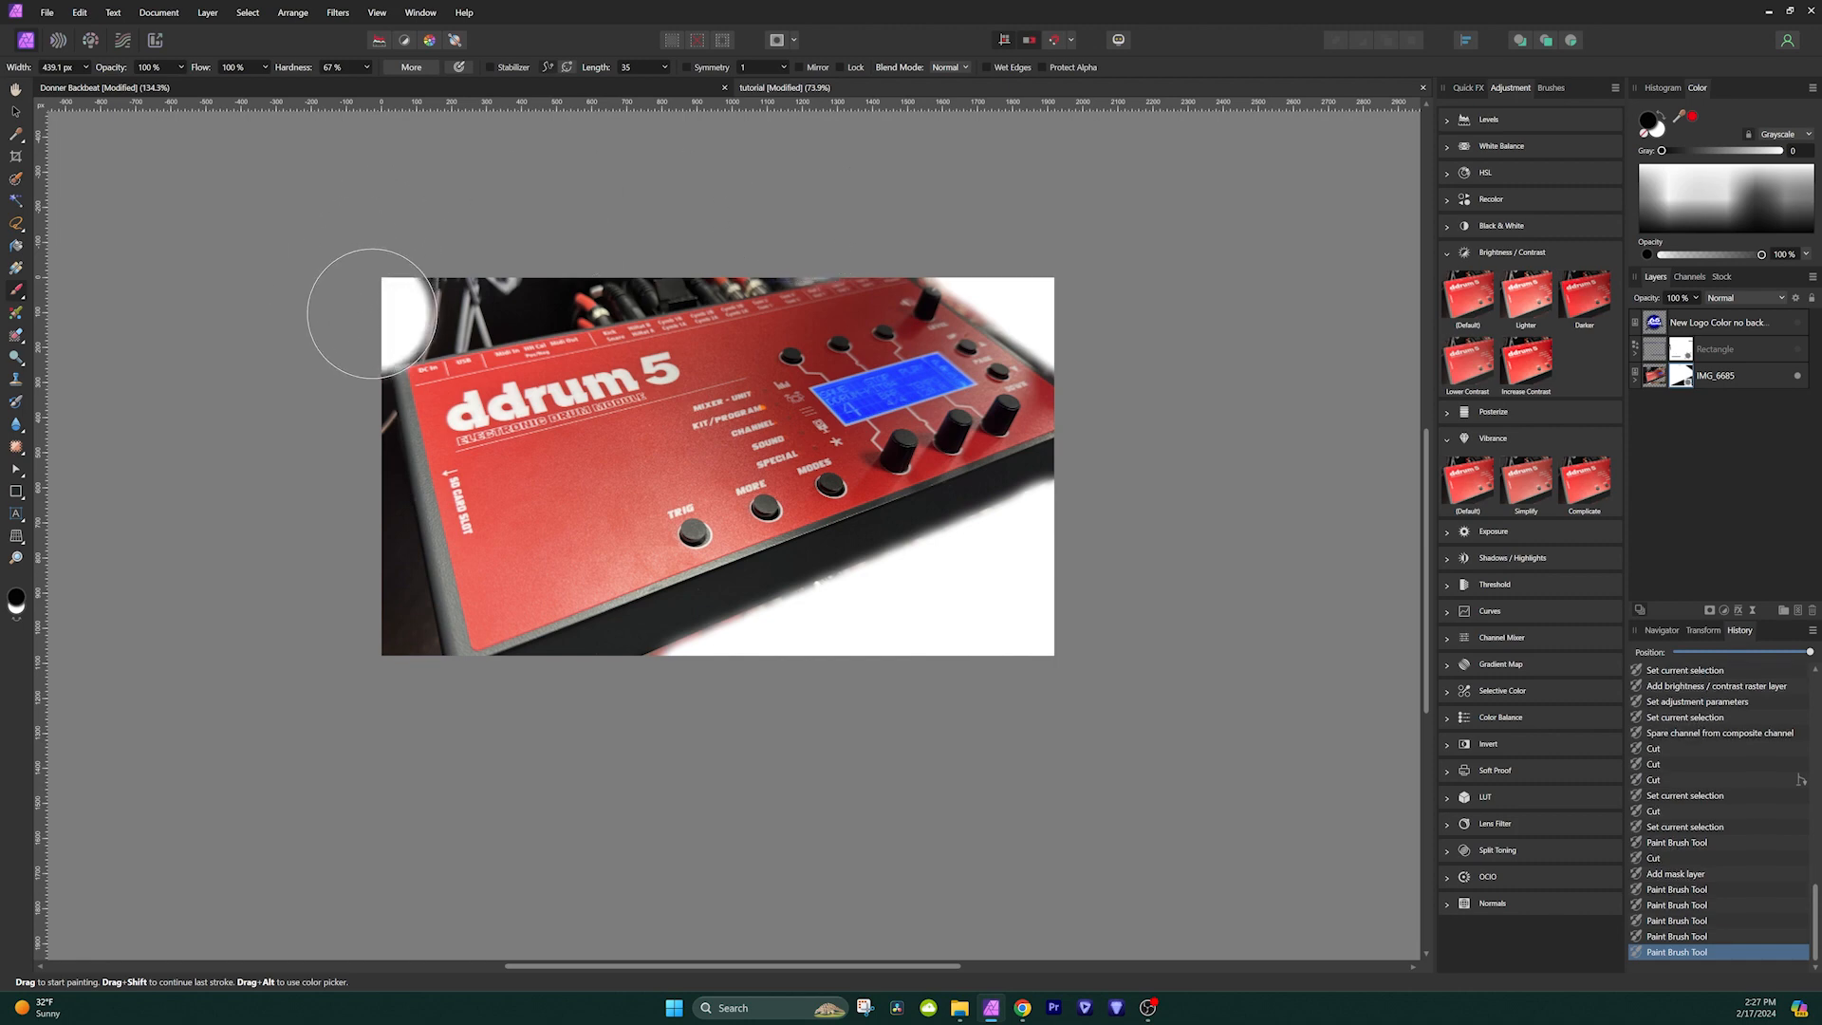
key(ctrl+z)
shift+click(373, 313)
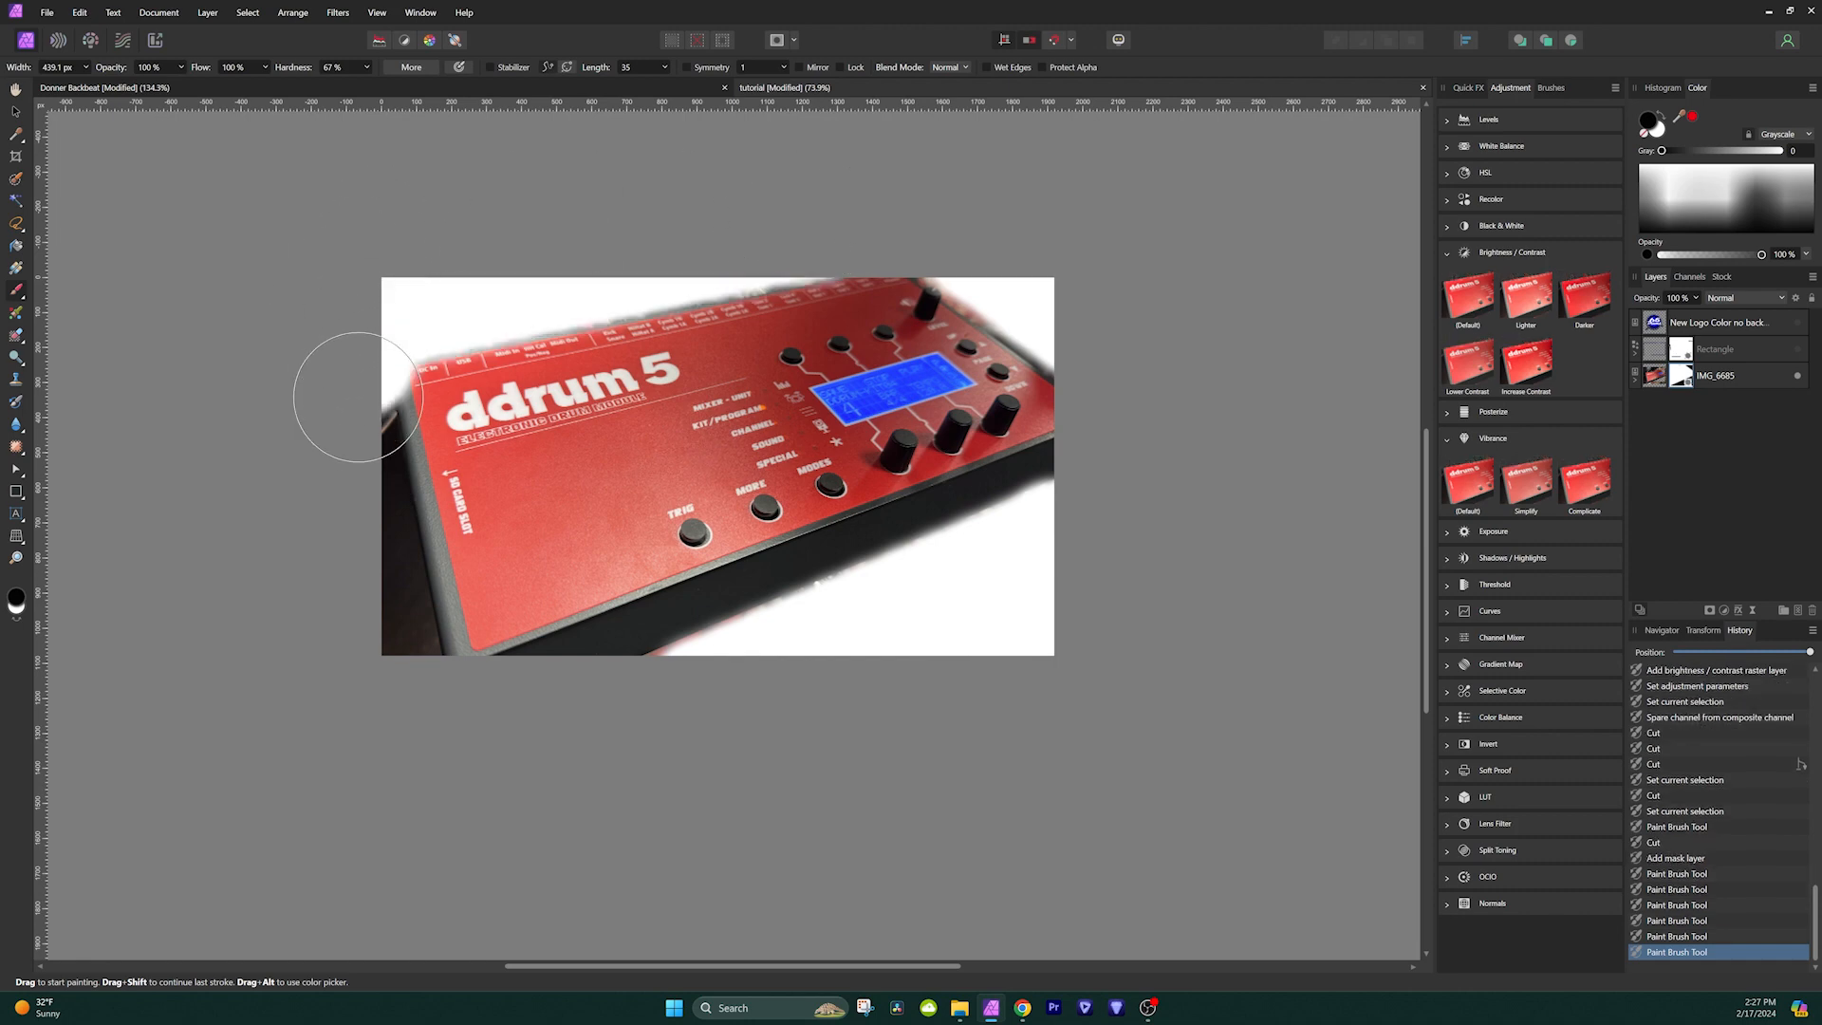
click(354, 398)
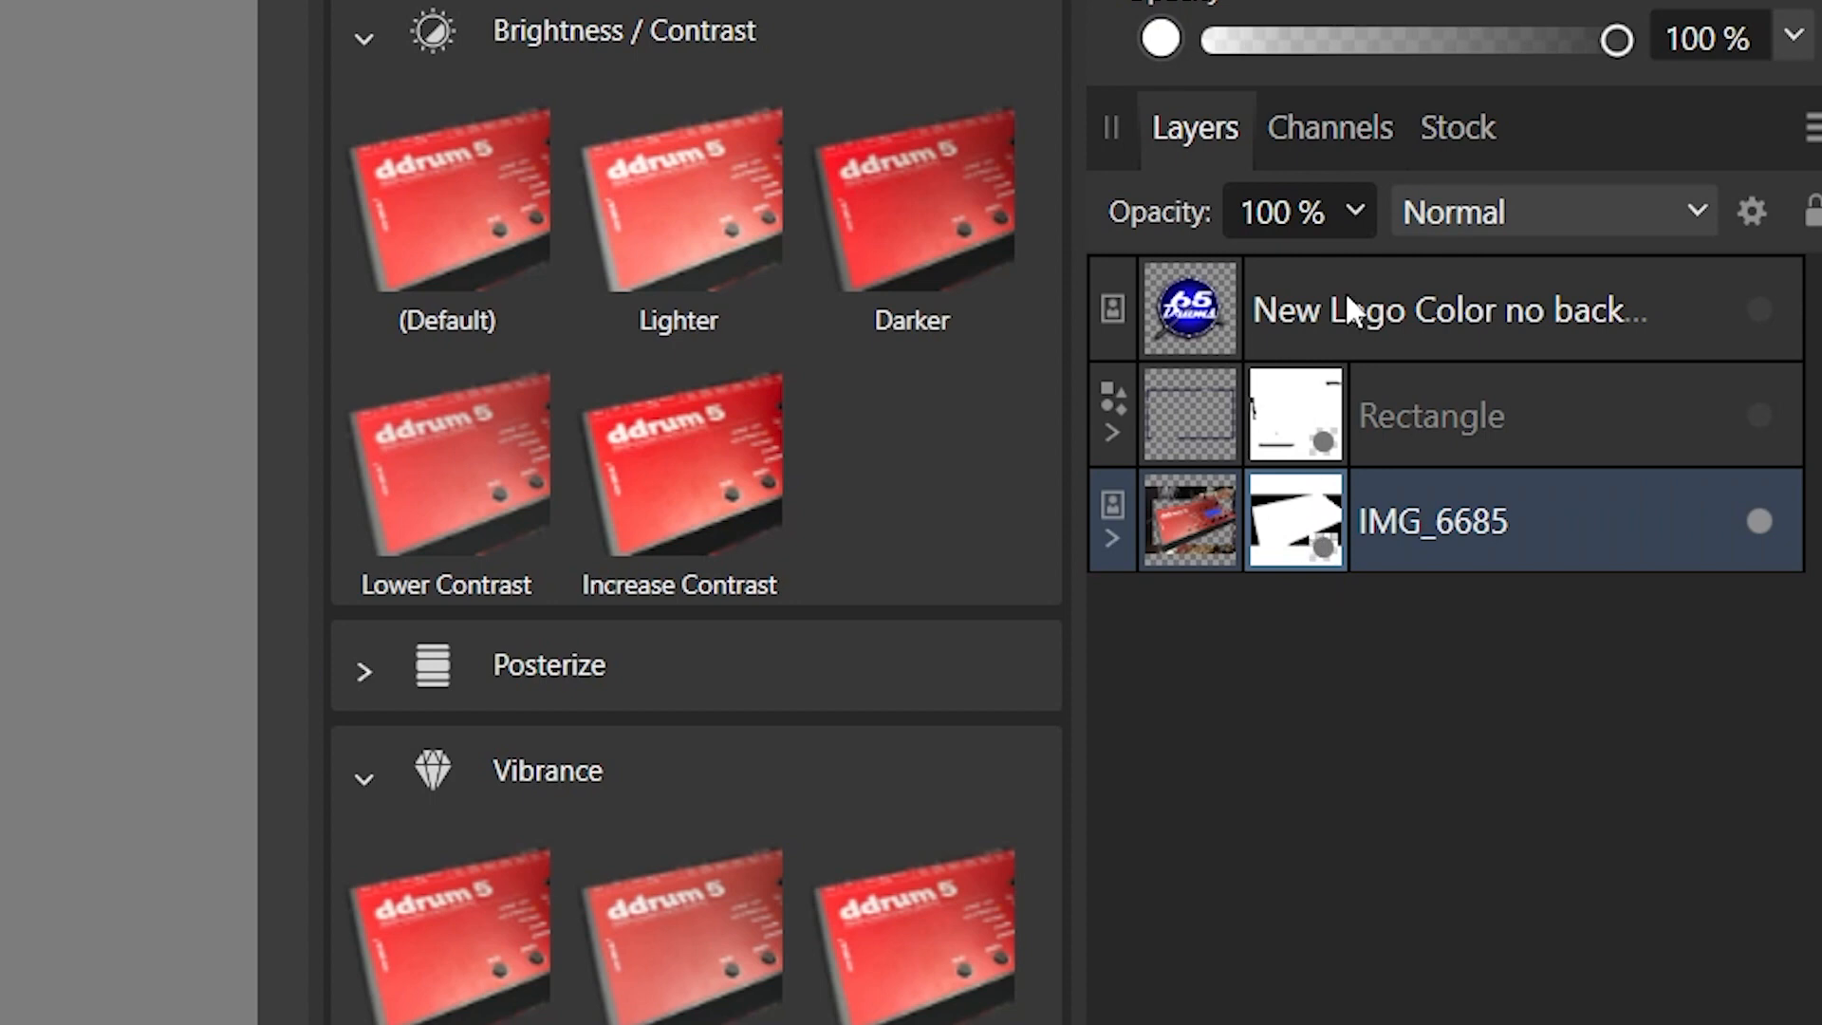
Create a spare channel from the Mask Alpha of IMG_6685.
click(1363, 124)
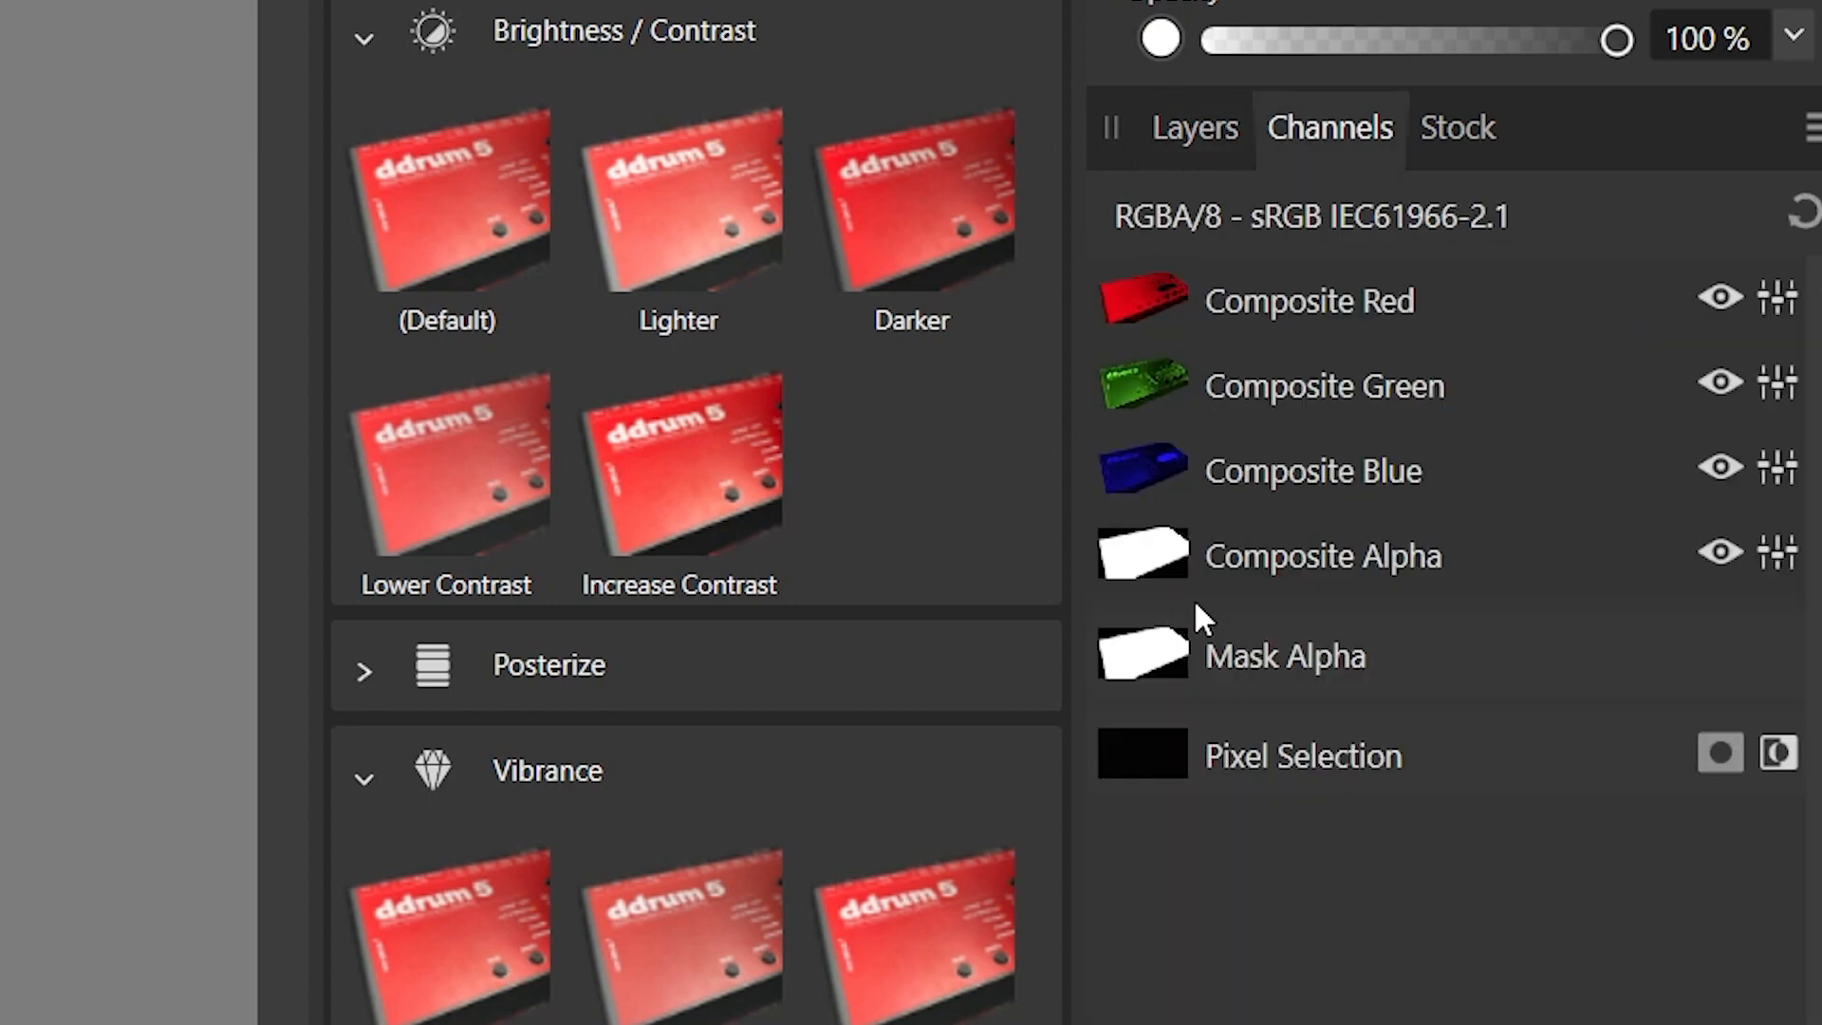
right_click(1163, 664)
click(1311, 907)
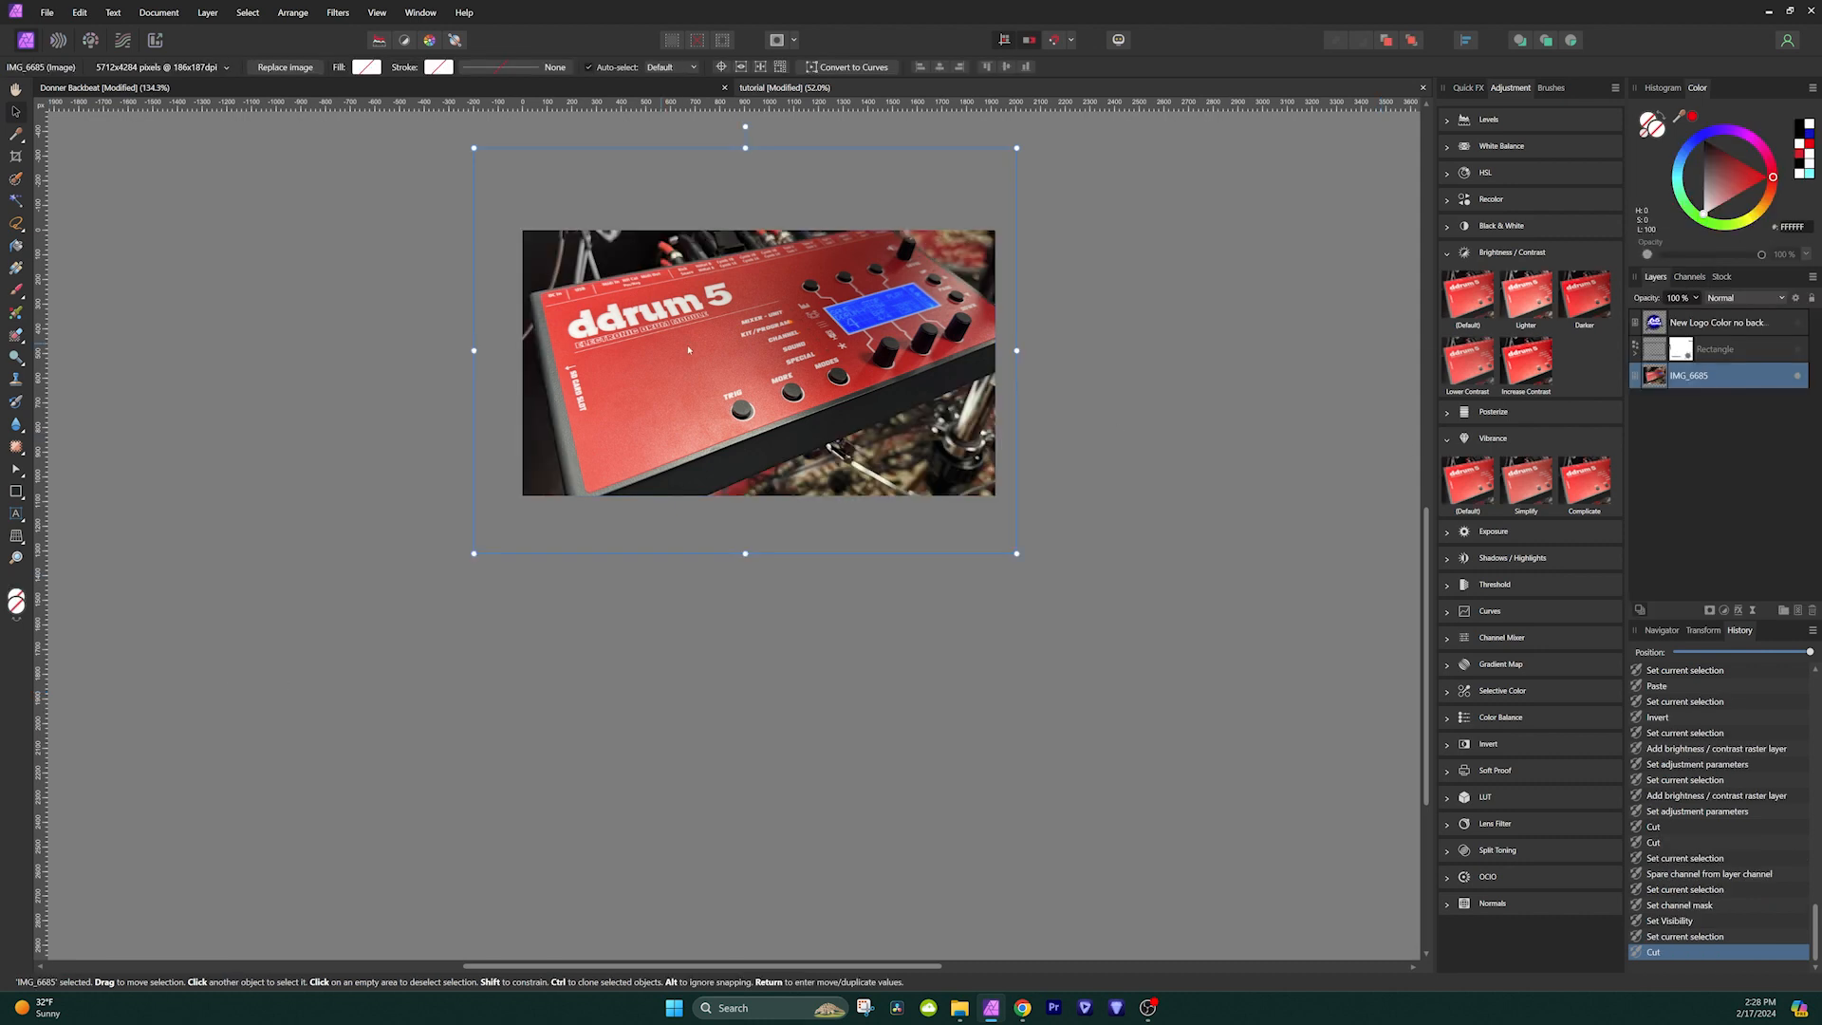
Add a Vibrance adjustment above IMG_6685 with saturation 72 % and vibrance 53 %.
drag(1469, 480, 1683, 380)
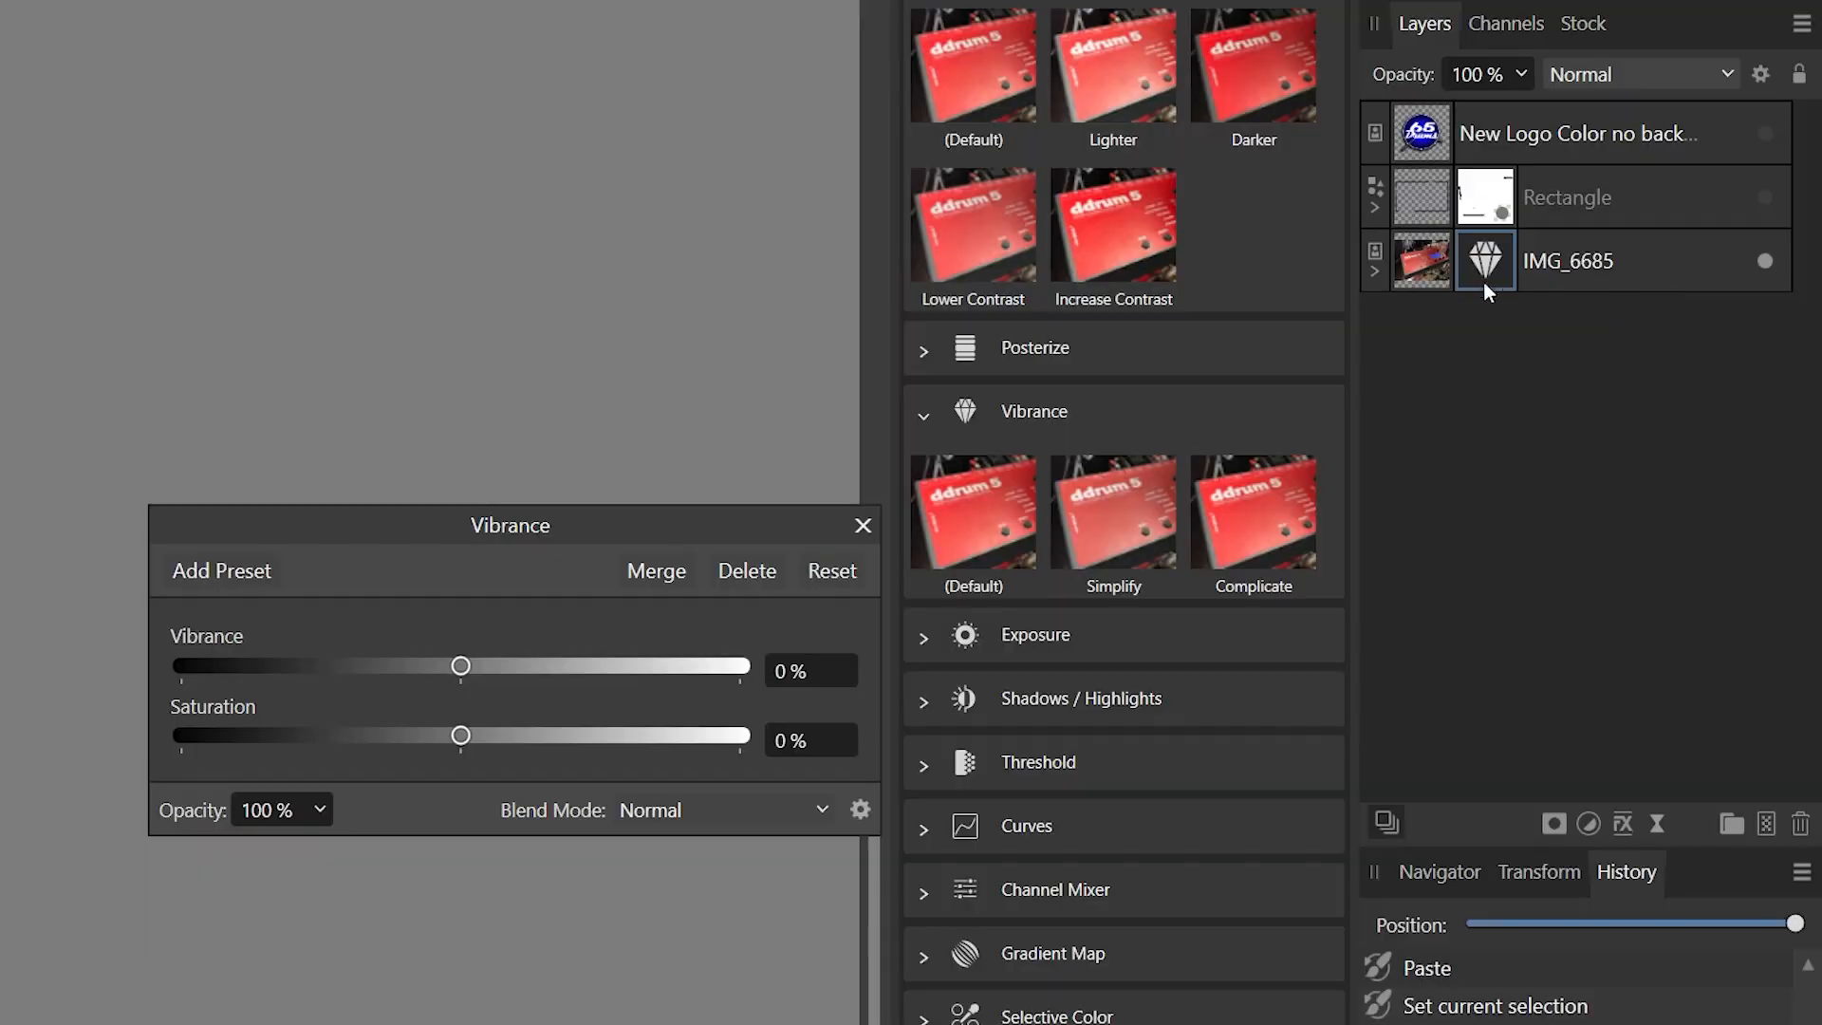
drag(1479, 254, 1480, 244)
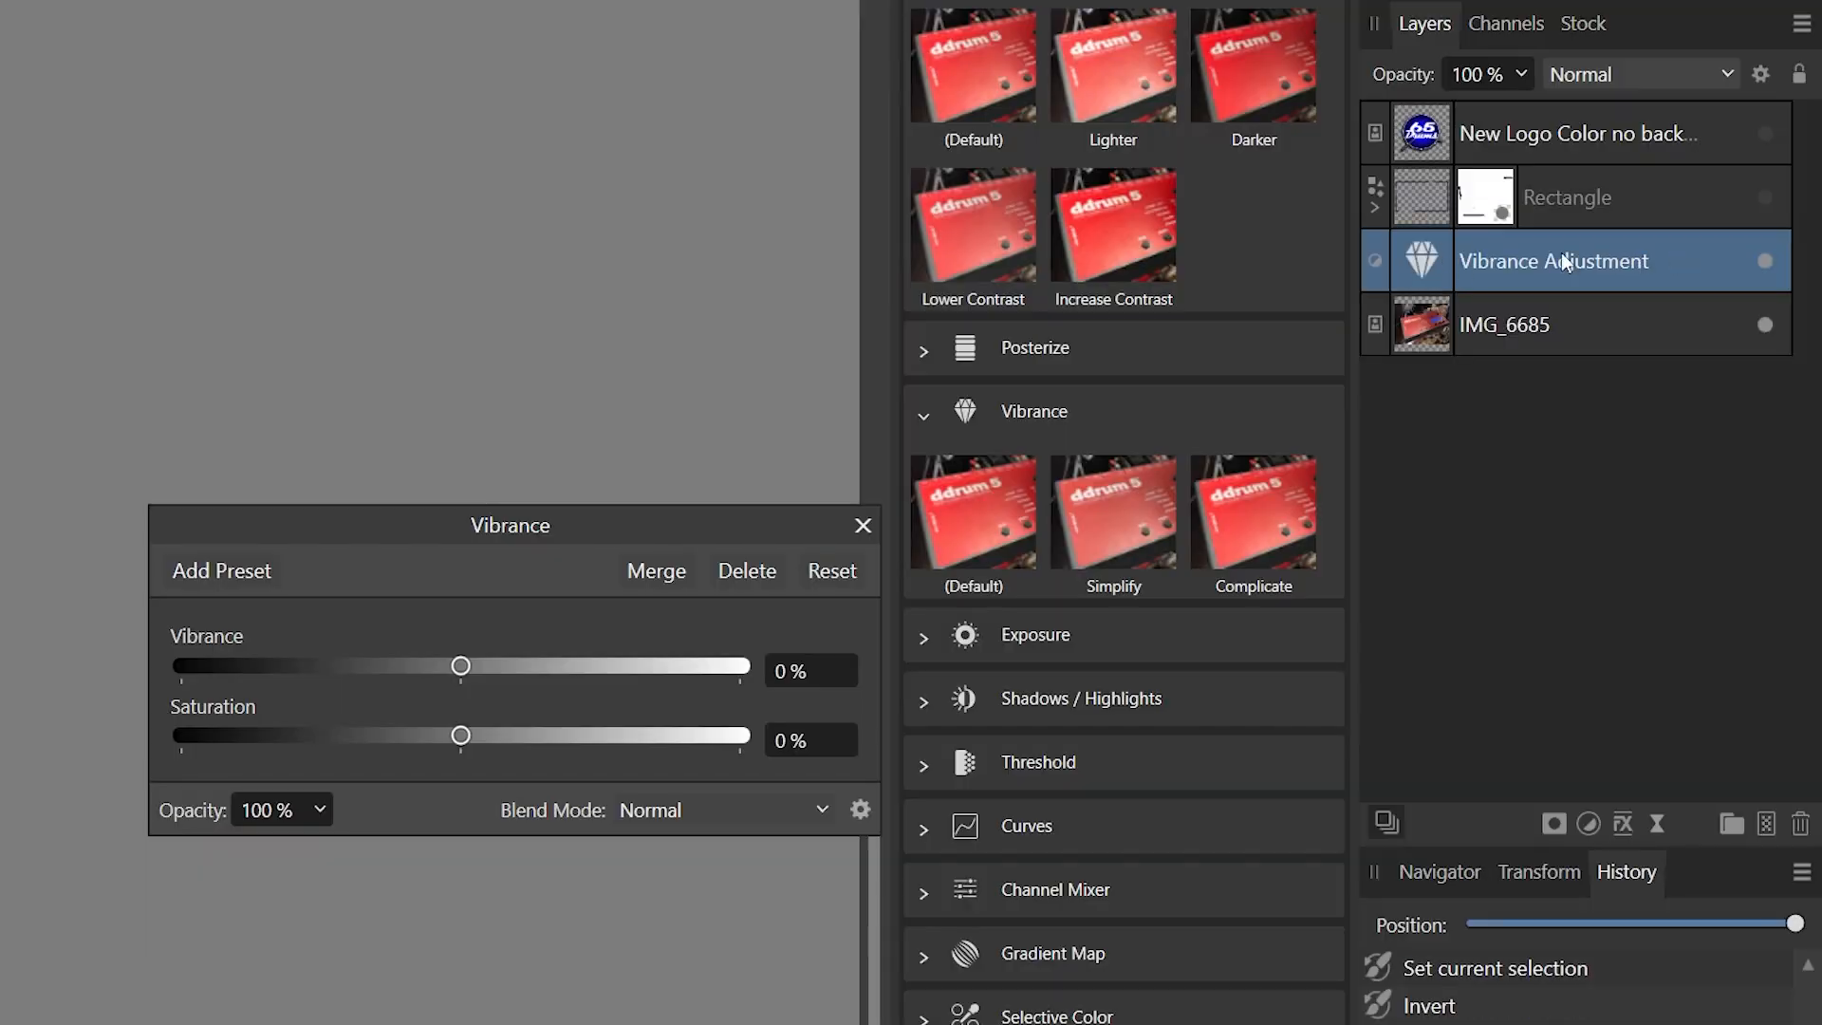
drag(461, 736, 663, 737)
drag(461, 666, 596, 685)
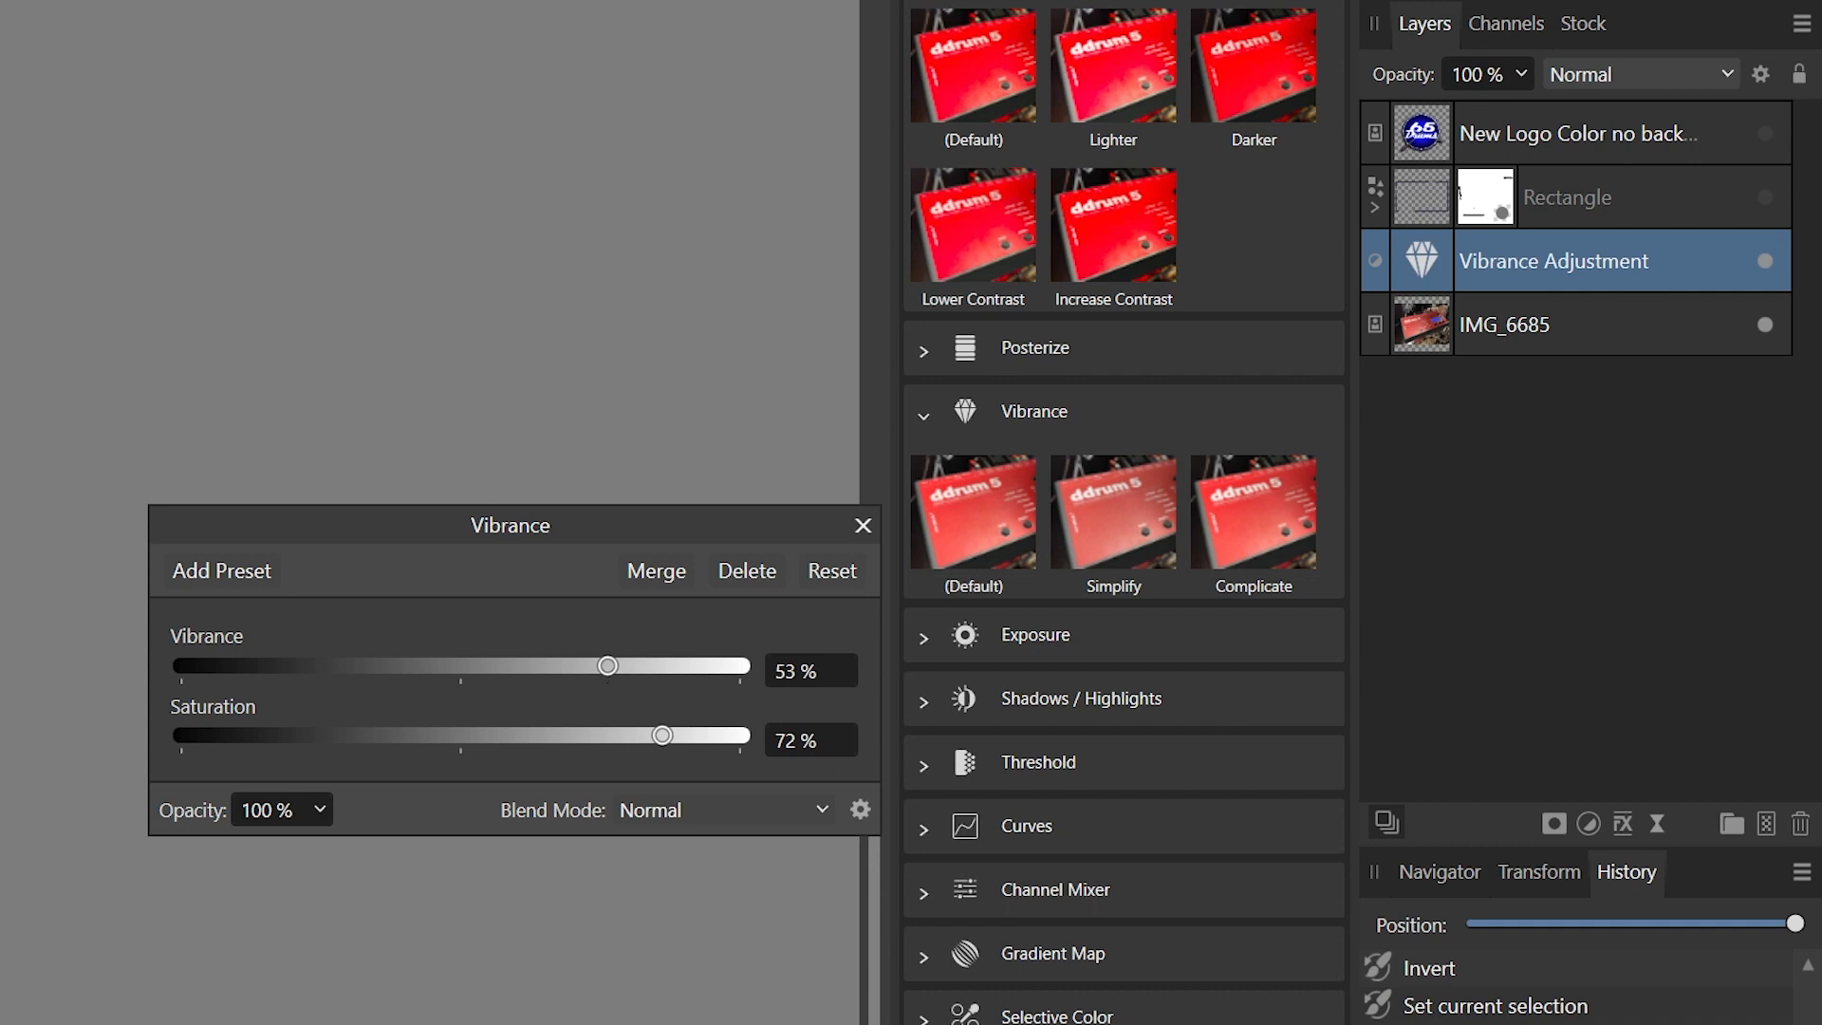
click(860, 527)
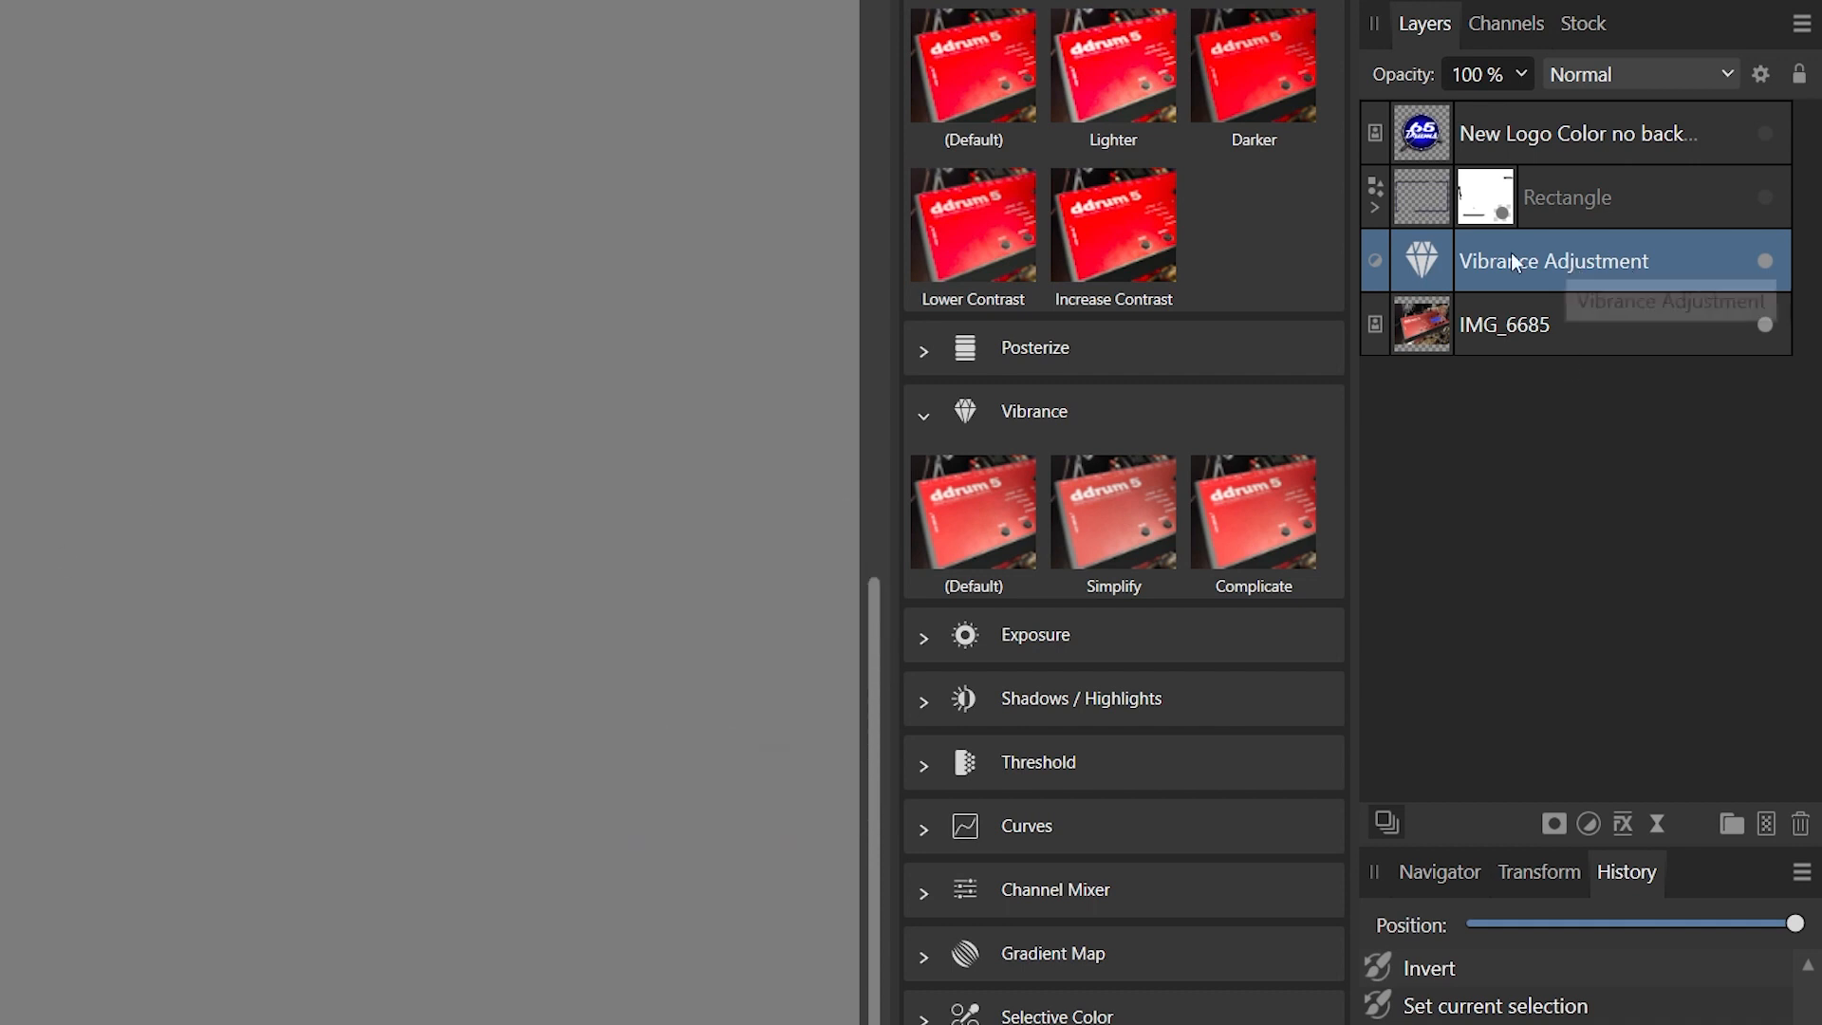
Load the module-shaped spare channel into the Vibrance Adjustment's alpha and raise its vibrance further.
double_click(1421, 262)
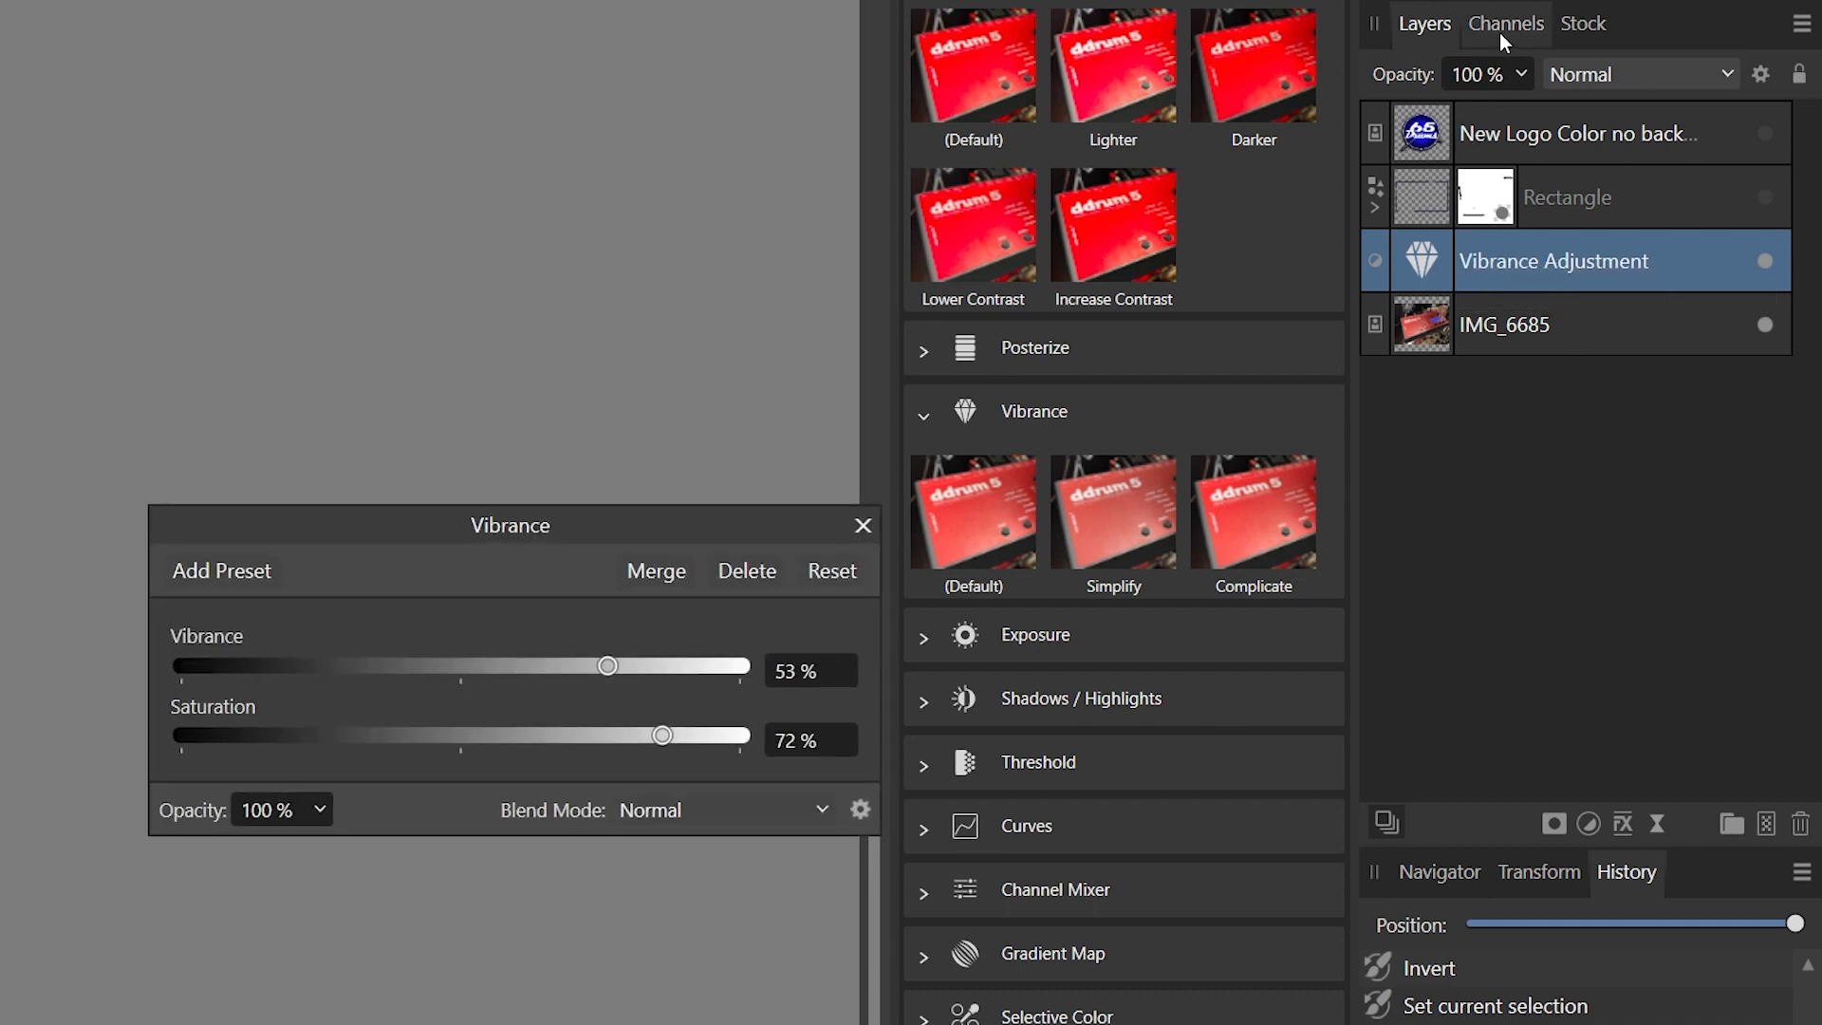
click(1501, 27)
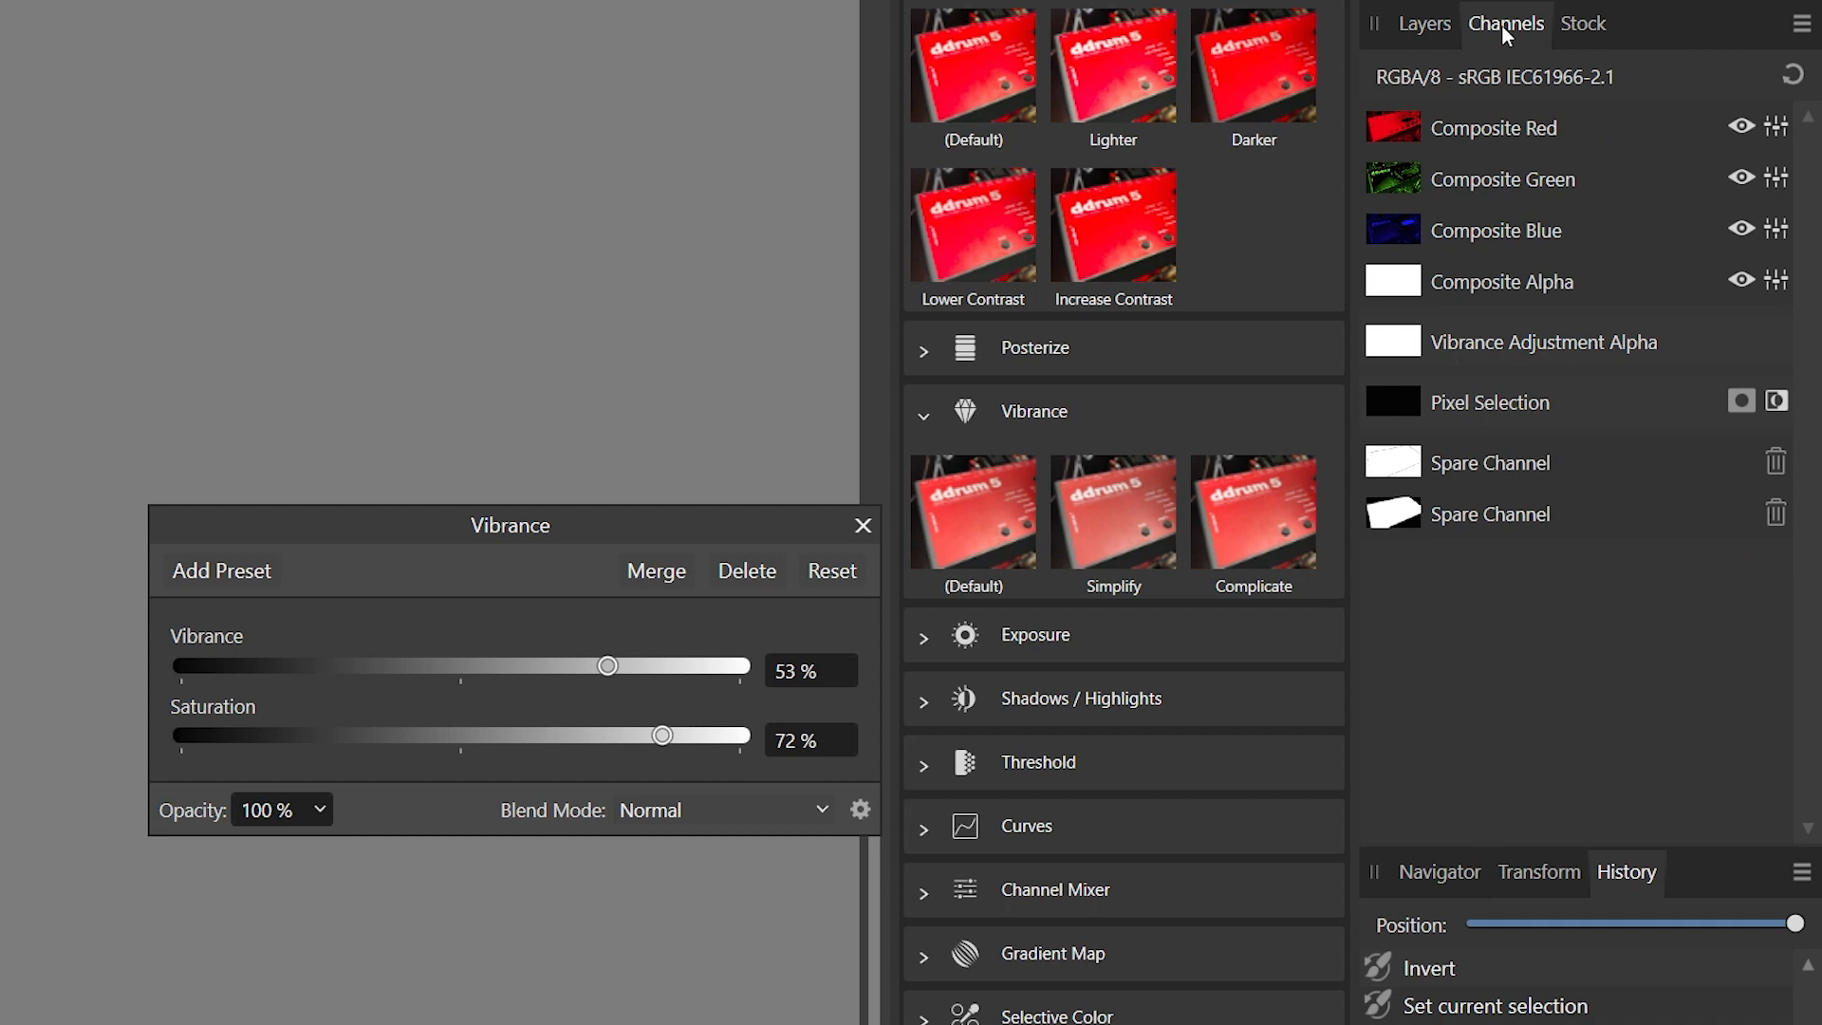
right_click(1423, 517)
click(1484, 712)
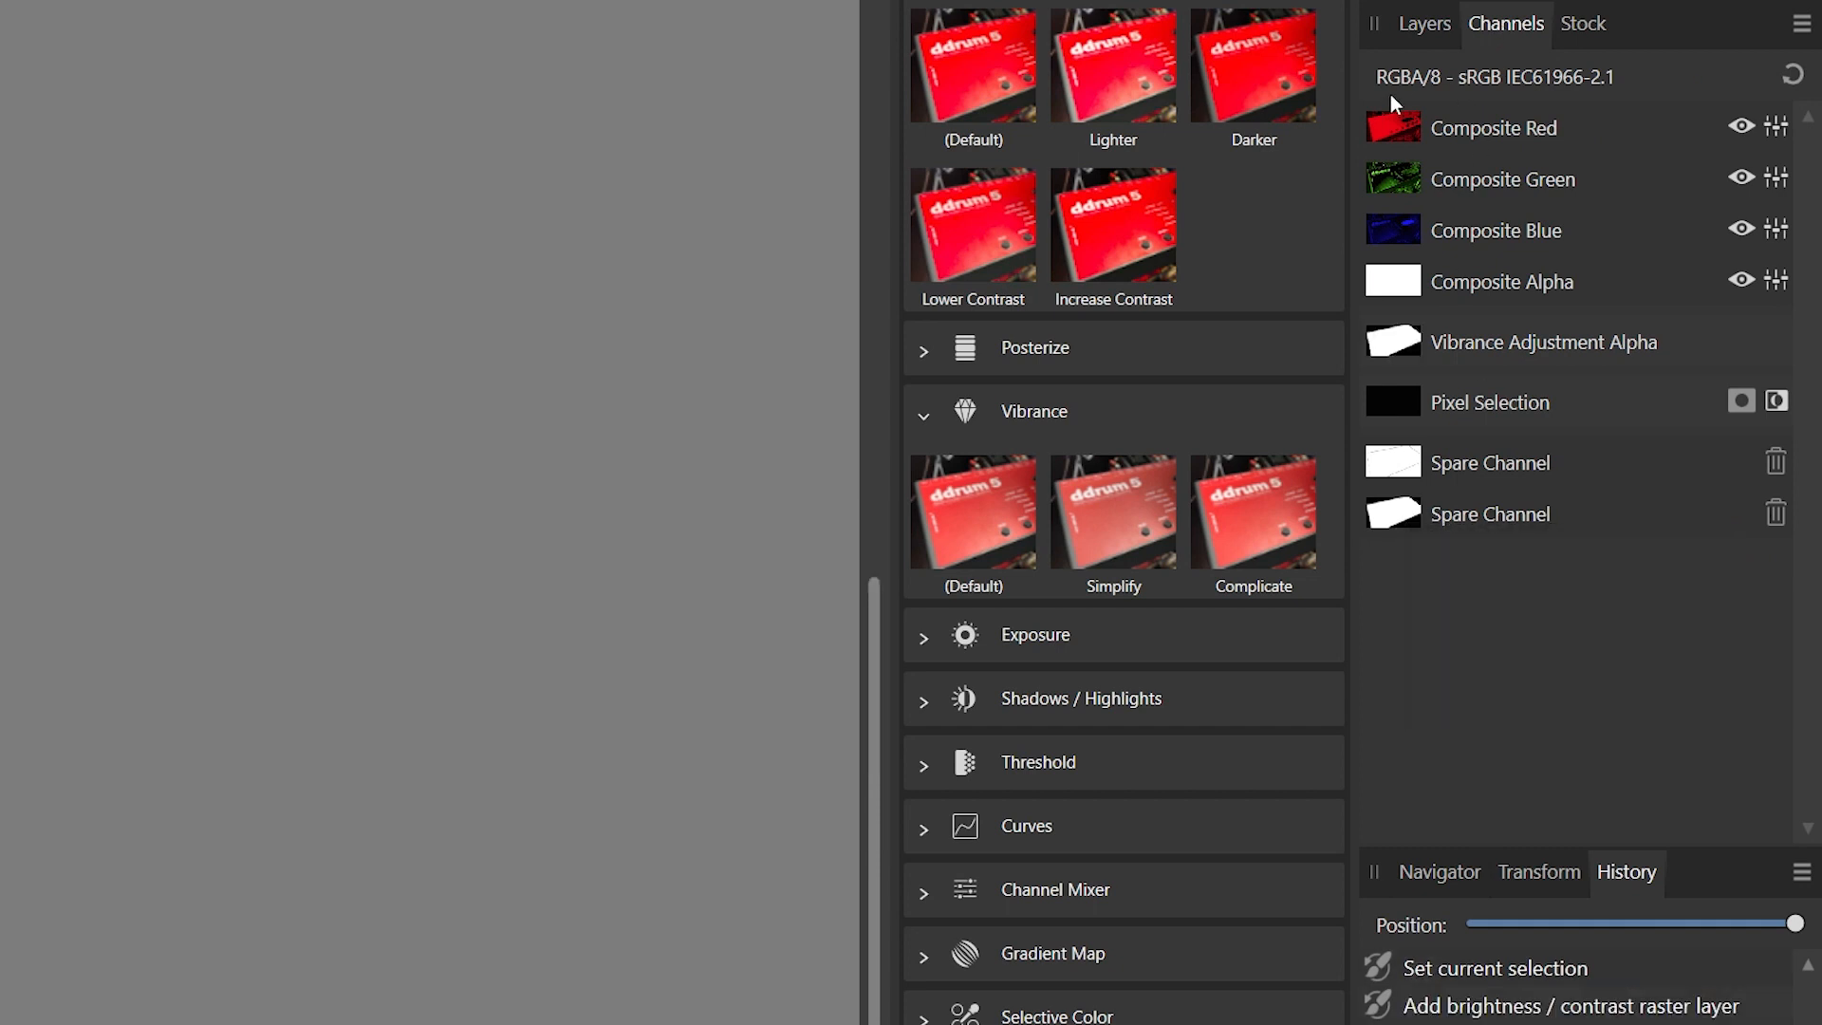
double_click(1654, 376)
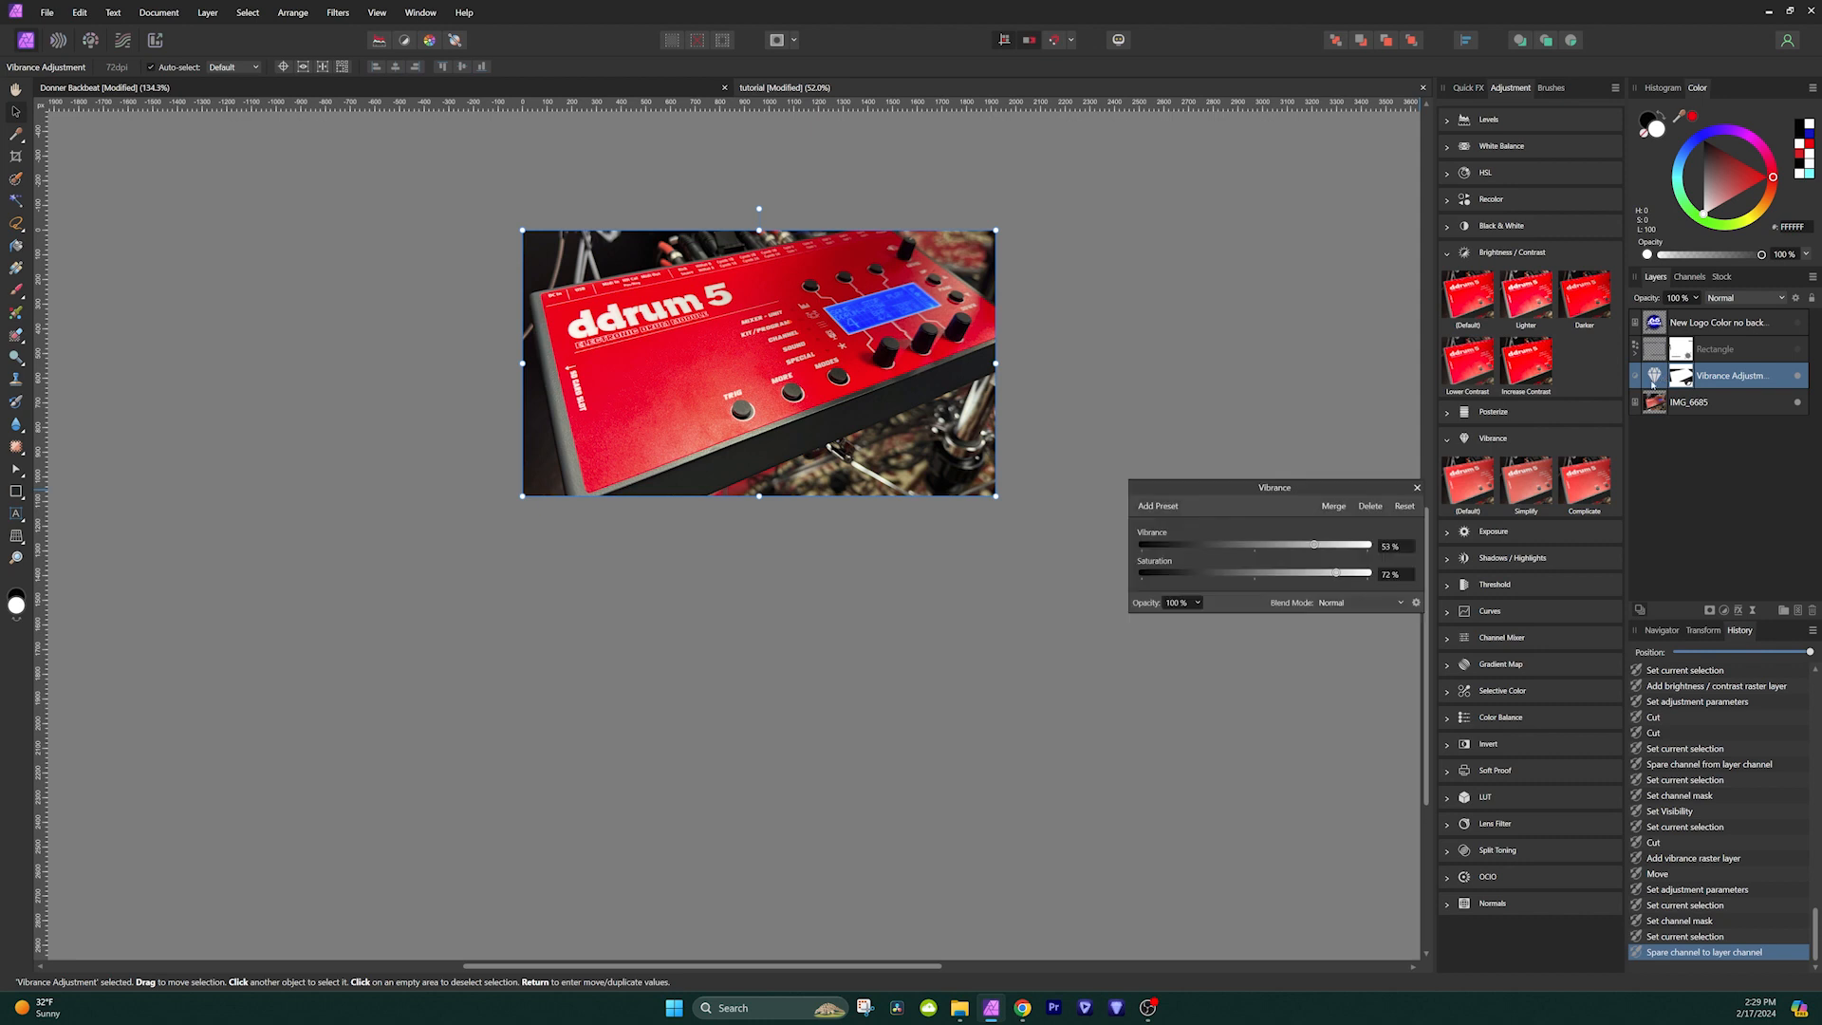
drag(1316, 546, 1359, 547)
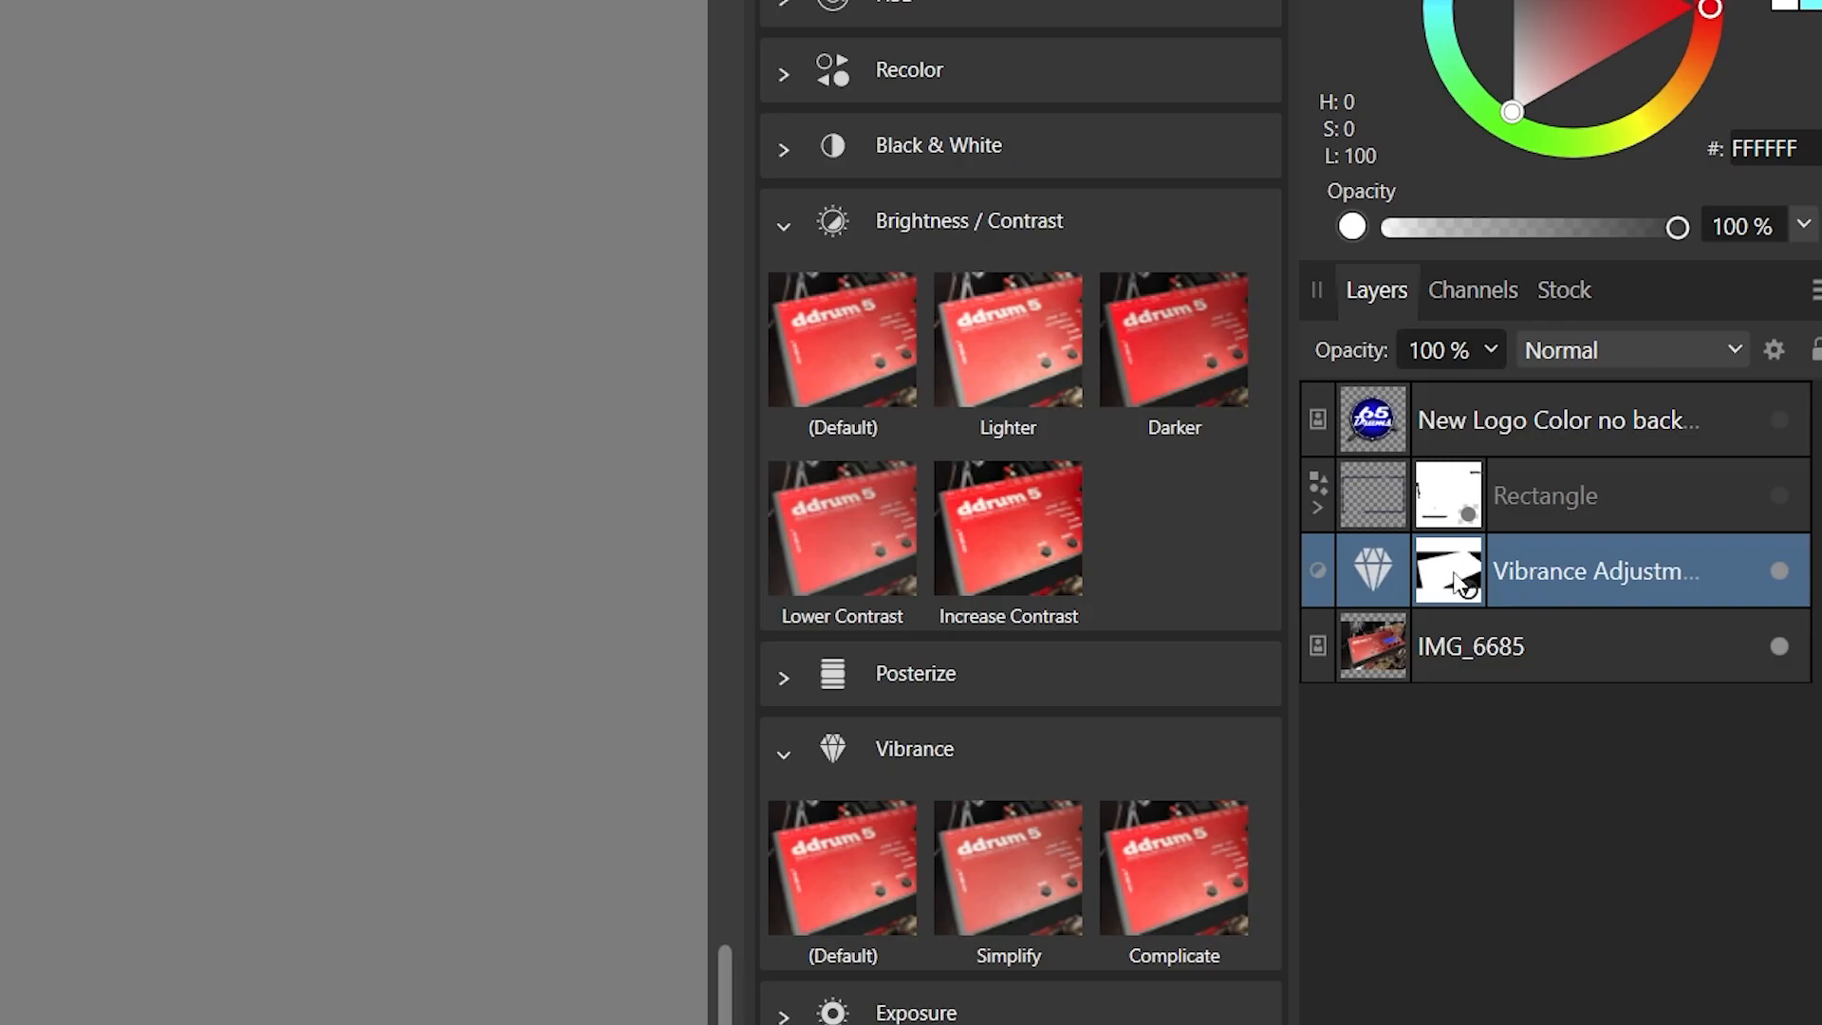
Invert the Vibrance Adjustment's mask to target the background, and lower saturation to -100 % and vibrance to its minimum.
click(214, 14)
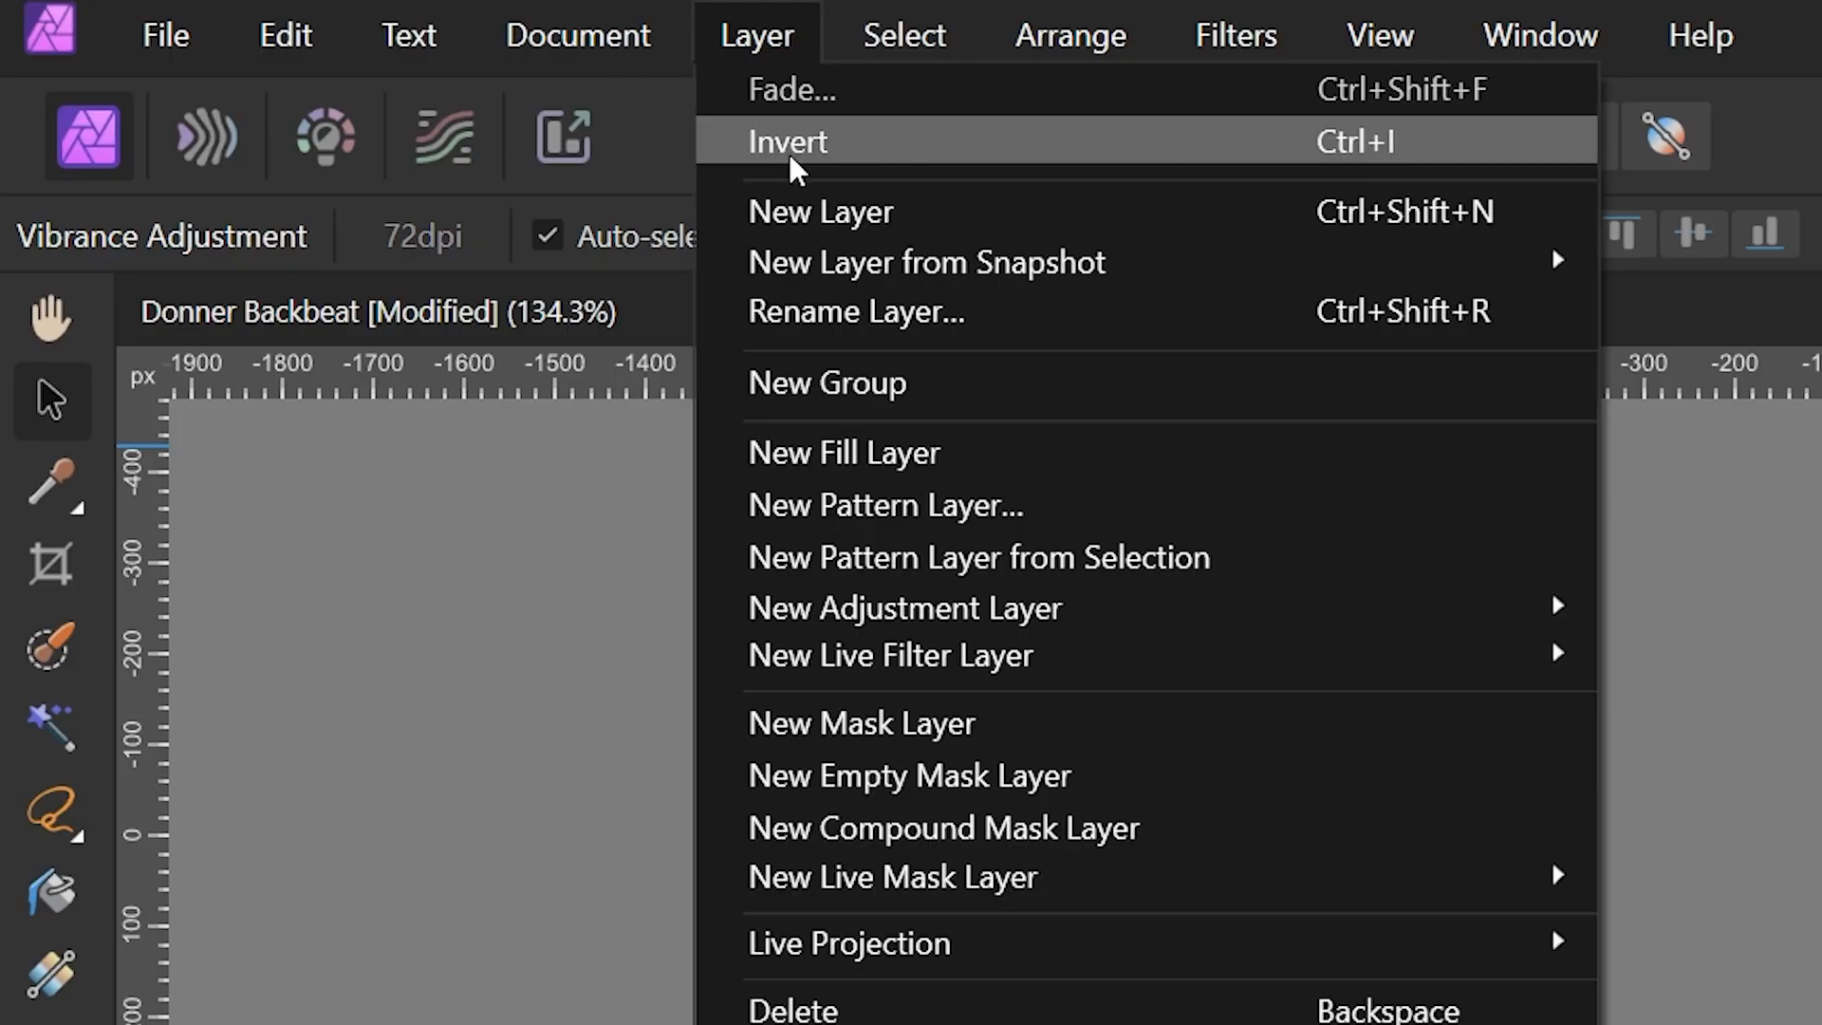
click(739, 159)
drag(1528, 768, 1180, 762)
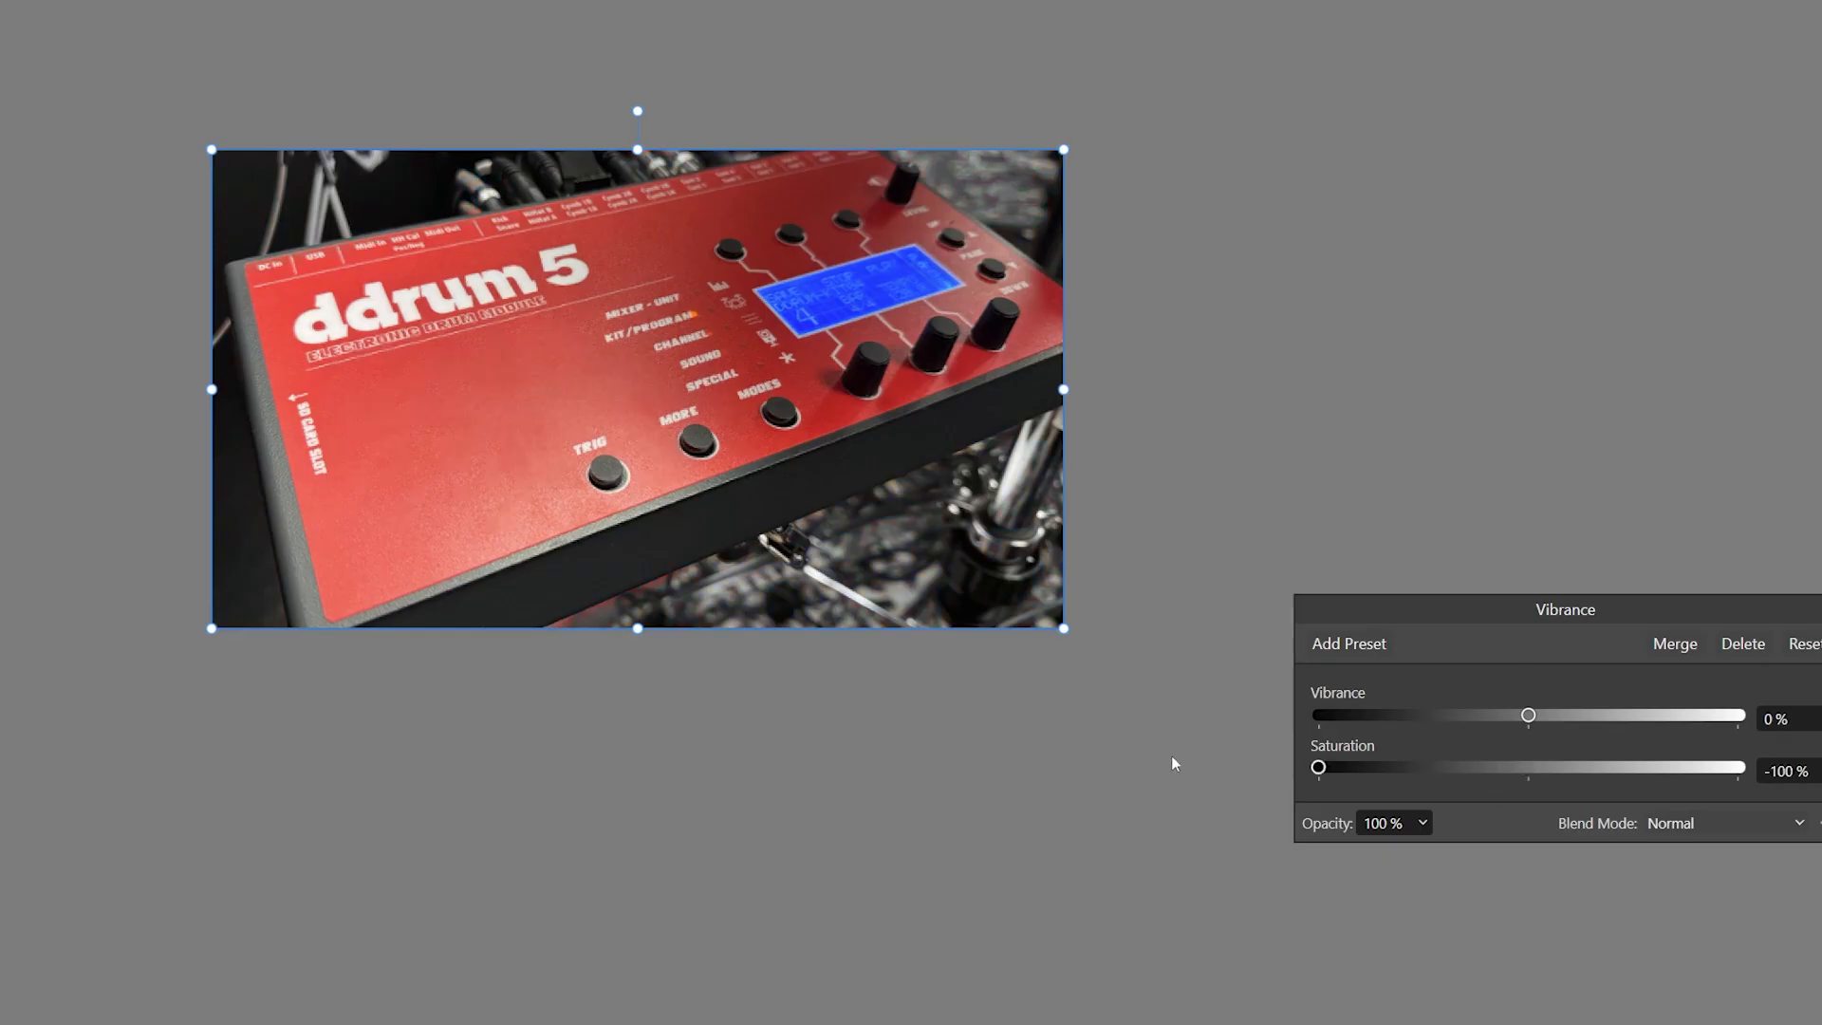
drag(1510, 717, 1123, 716)
click(1821, 609)
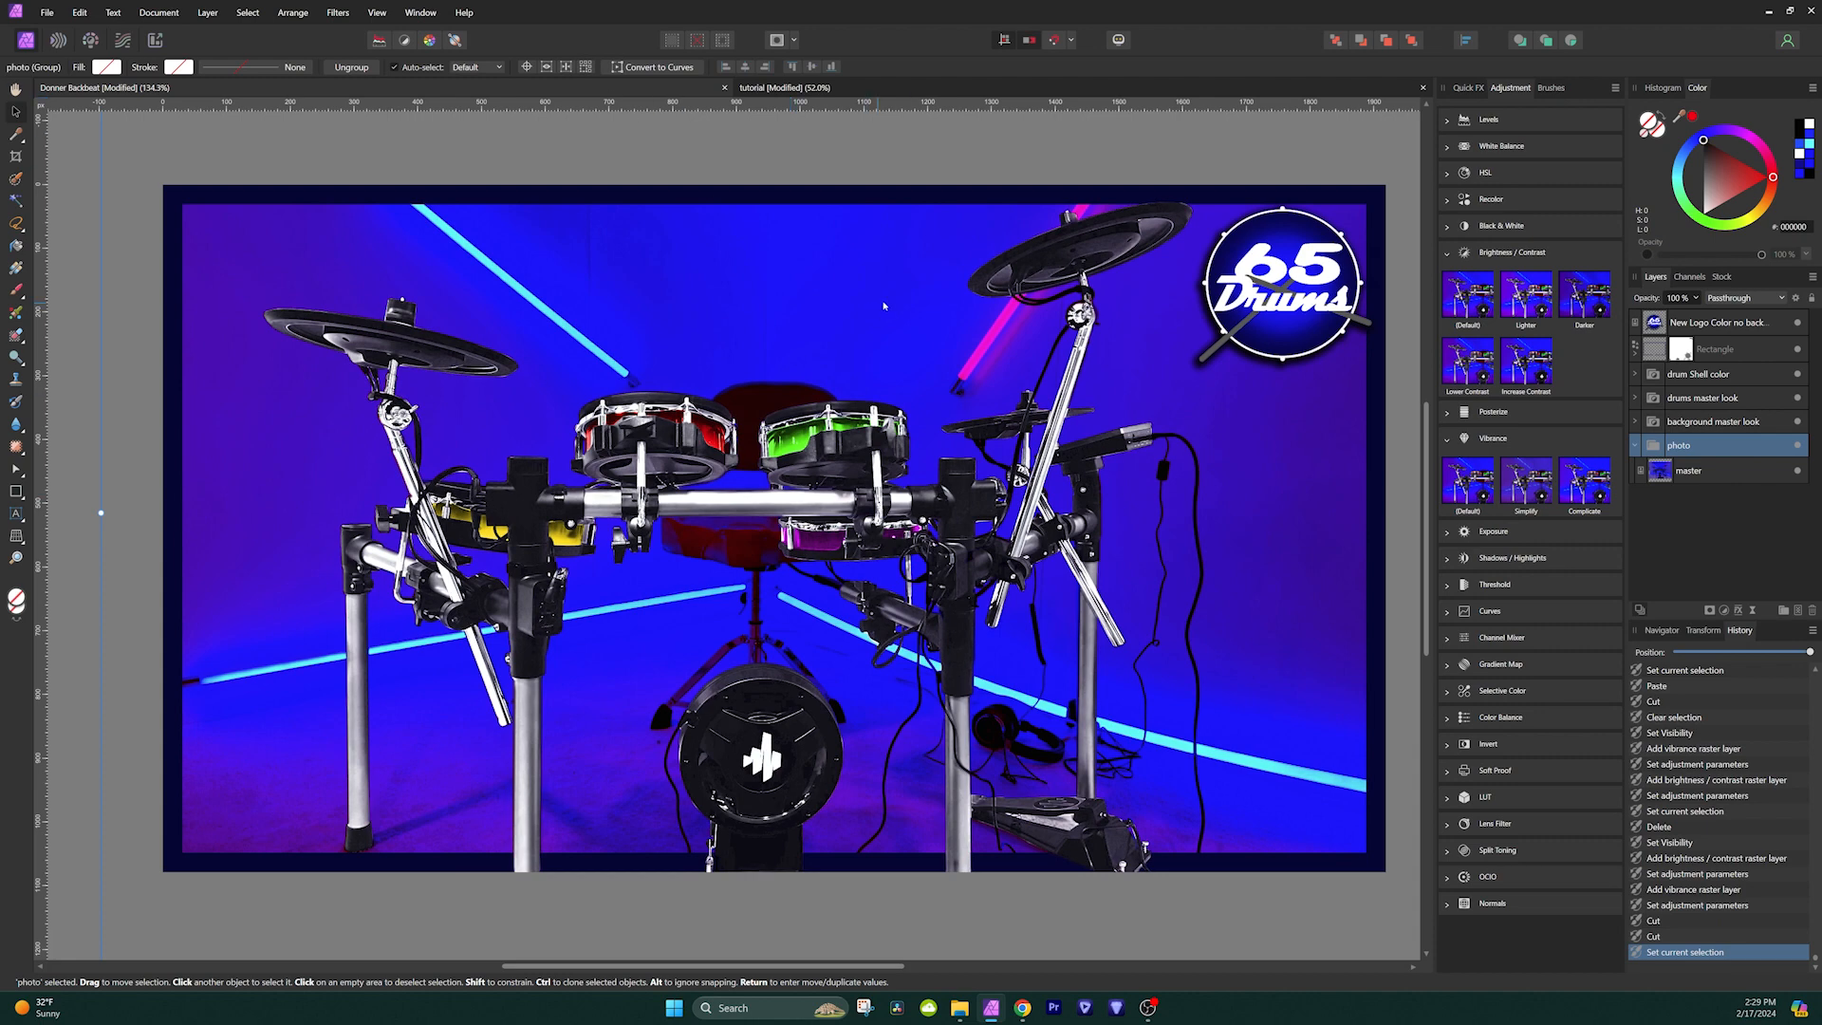
Toggle the visibility of the Rectangle border layer in the Donner Backbeat document to compare the image with and without it.
scroll(823, 394, down, 2)
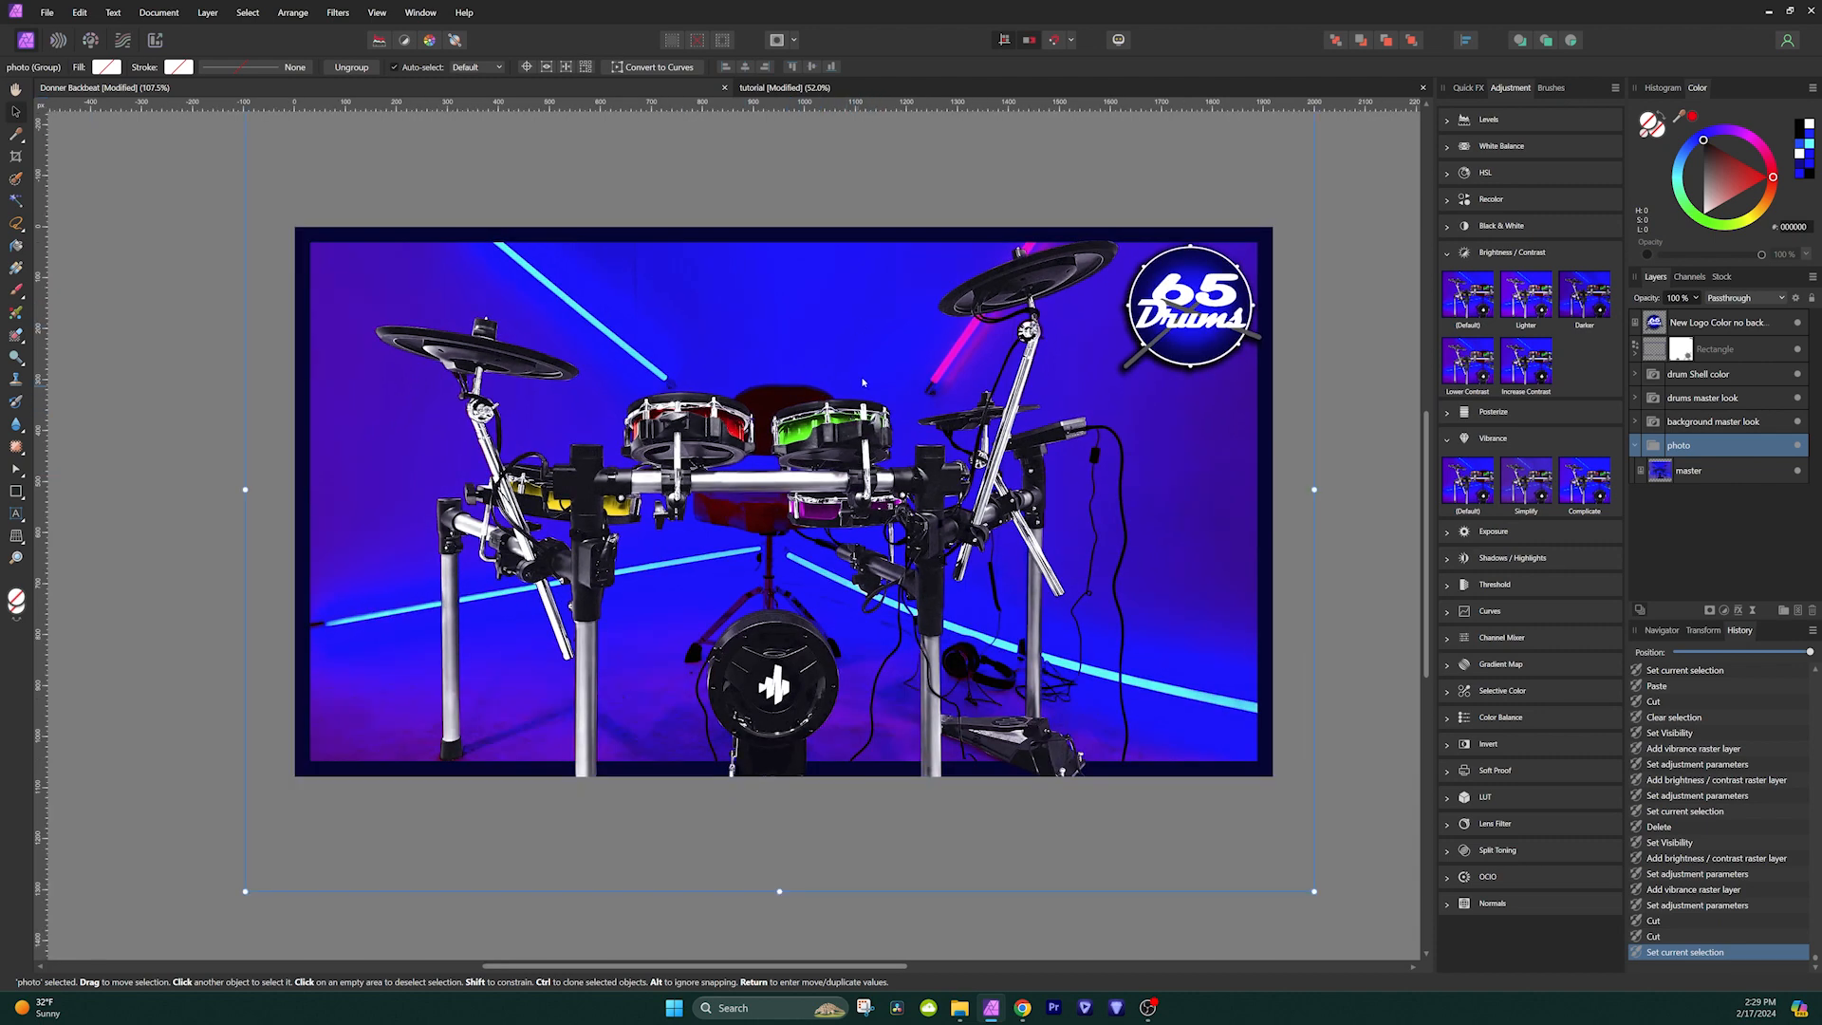
click(1798, 350)
click(1797, 351)
click(1797, 351)
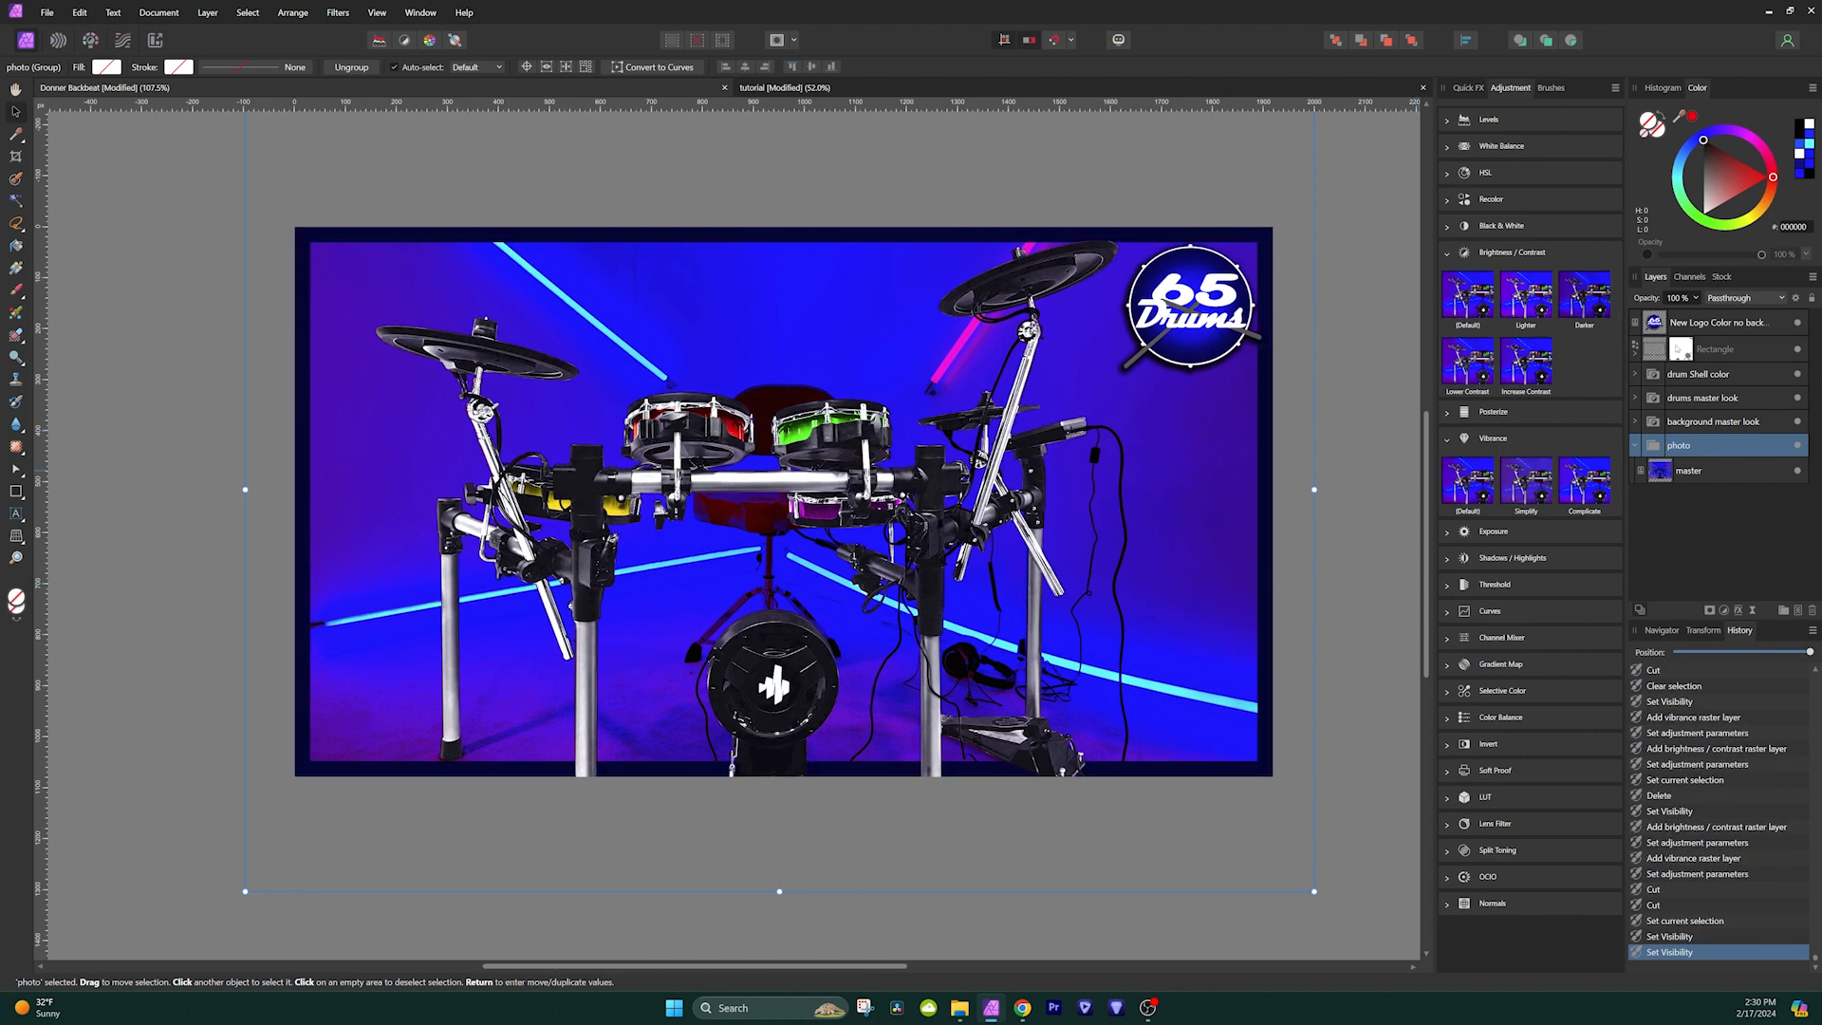
Paint white on the Rectangle layer's mask along the photo's bottom edge to bring the border back over the stand legs.
click(1676, 351)
key(b)
key(x)
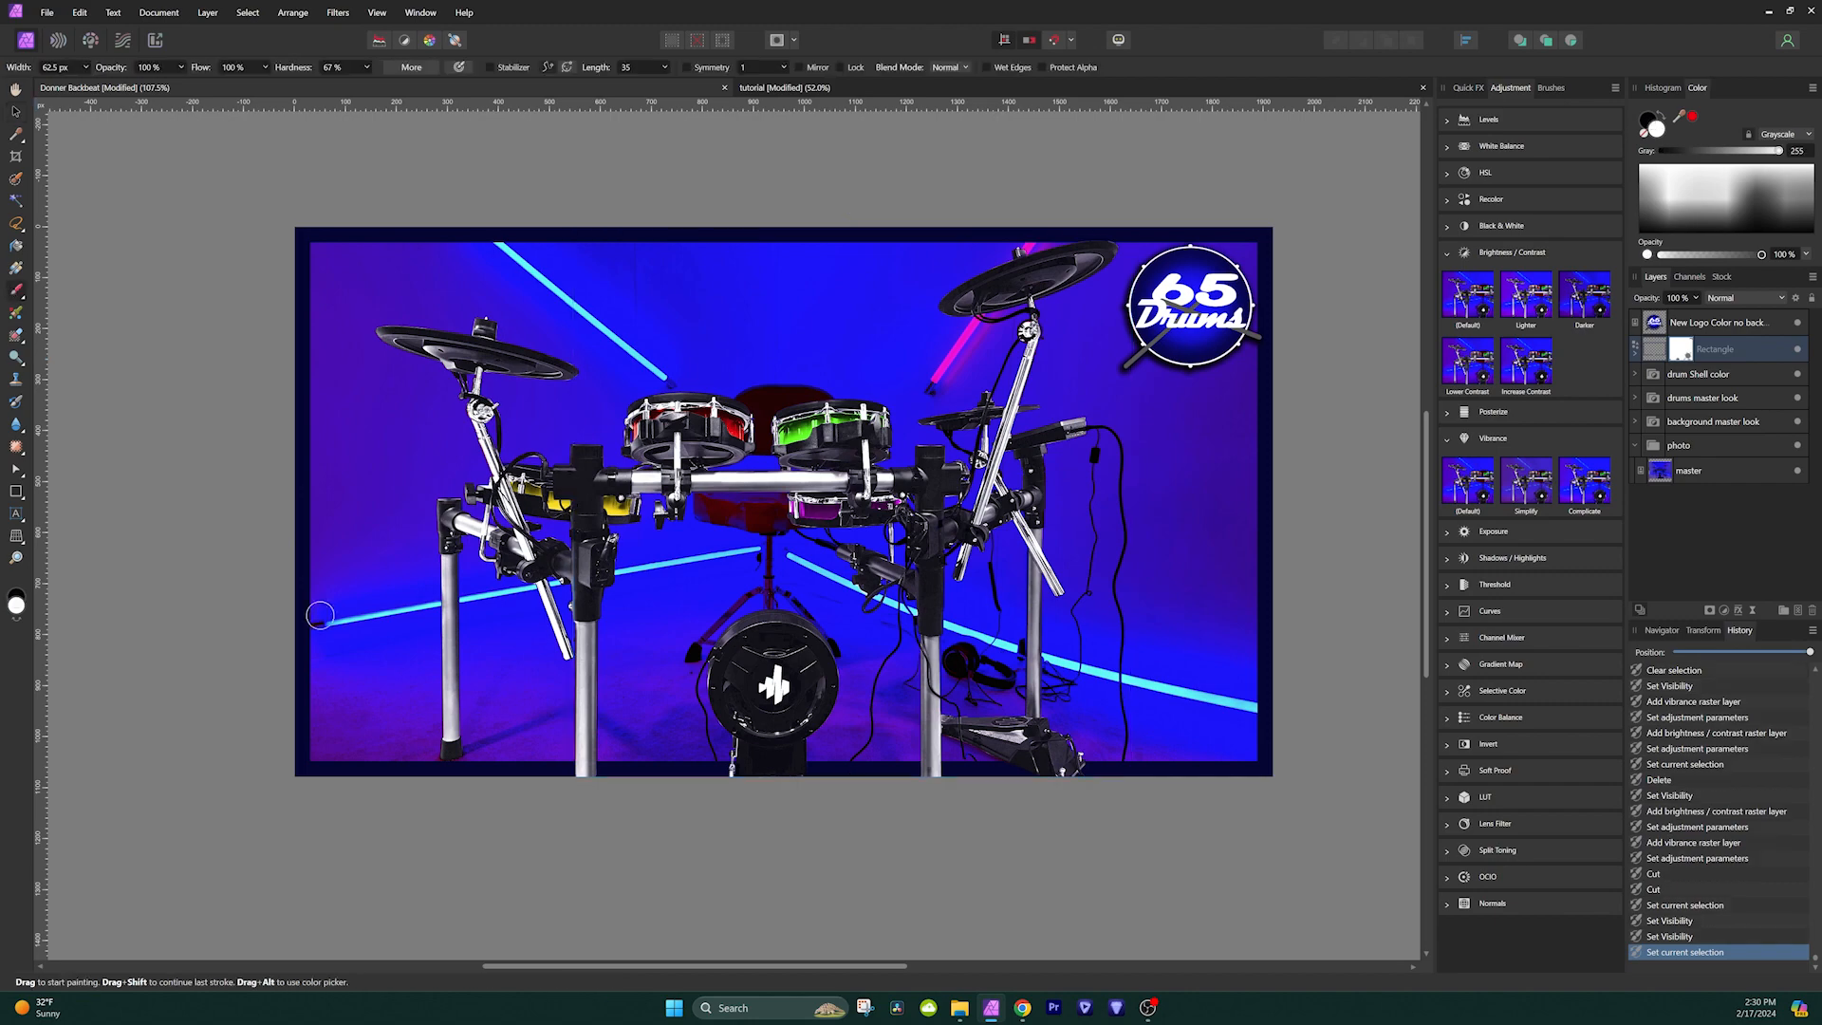
scroll(488, 813, up, 8)
drag(1293, 587, 1276, 585)
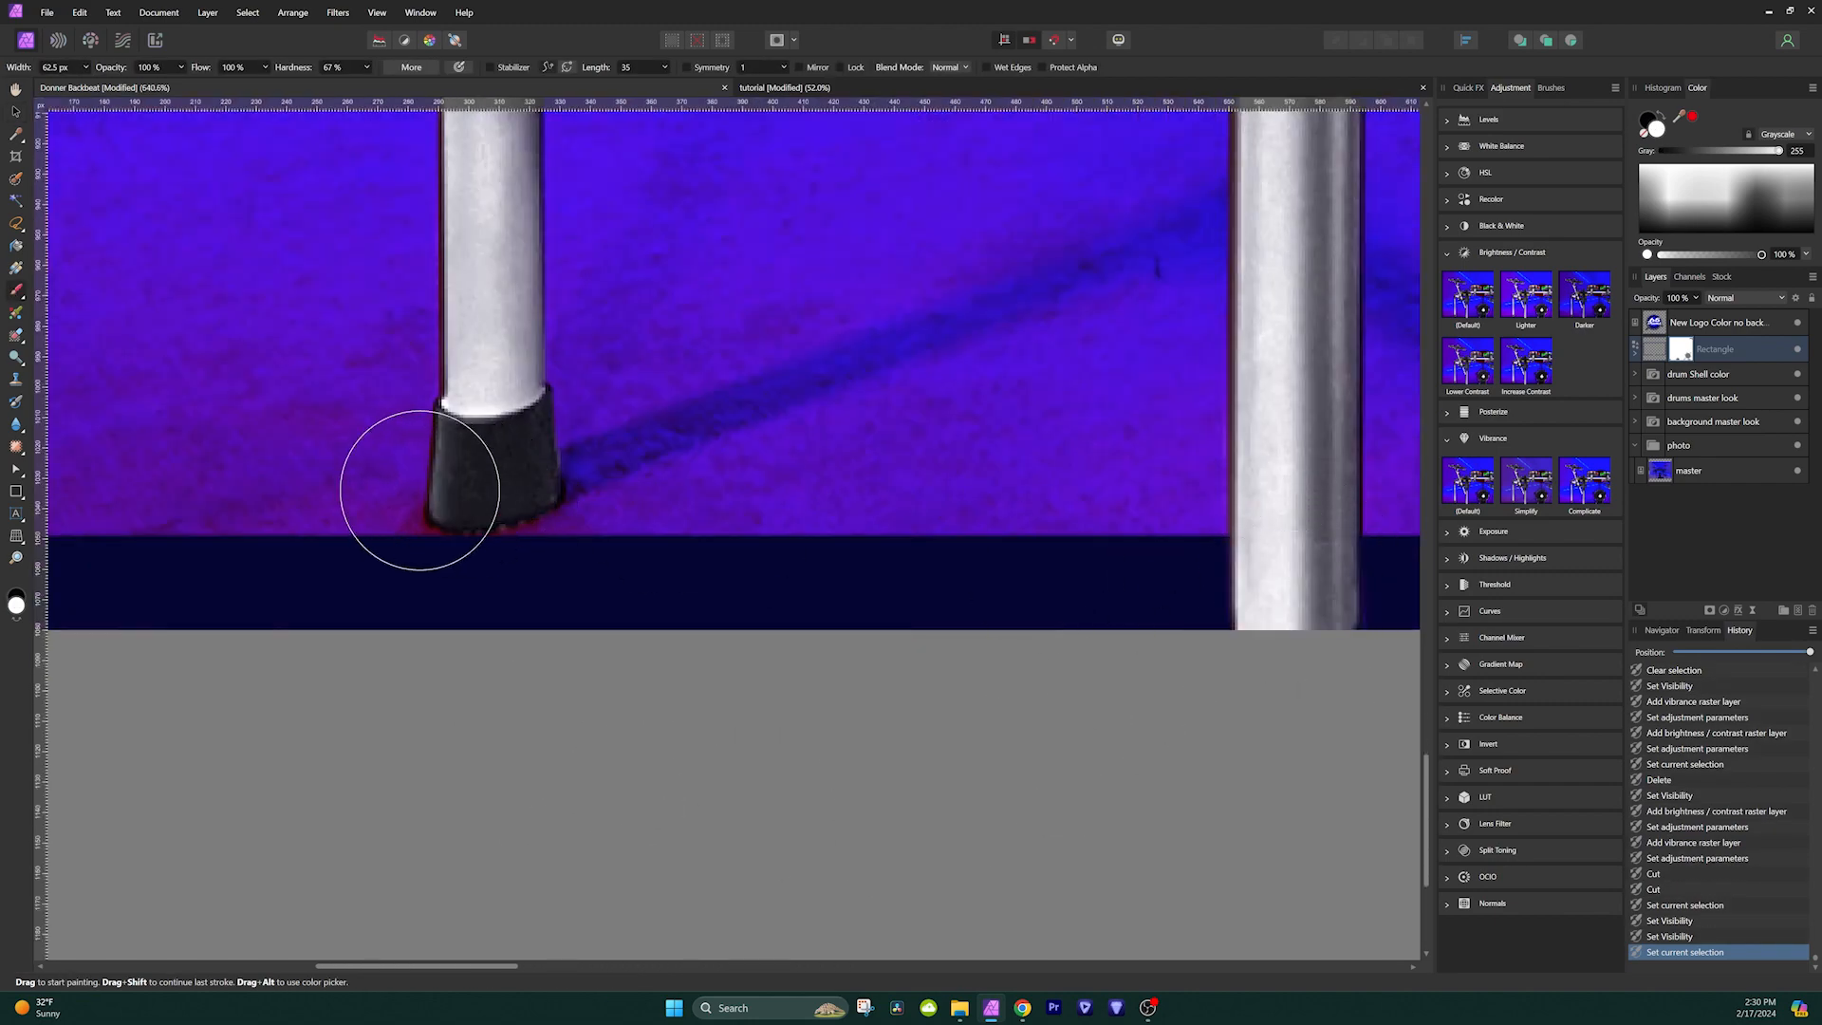
scroll(1293, 651, down, 5)
scroll(996, 509, up, 4)
scroll(1146, 554, down, 4)
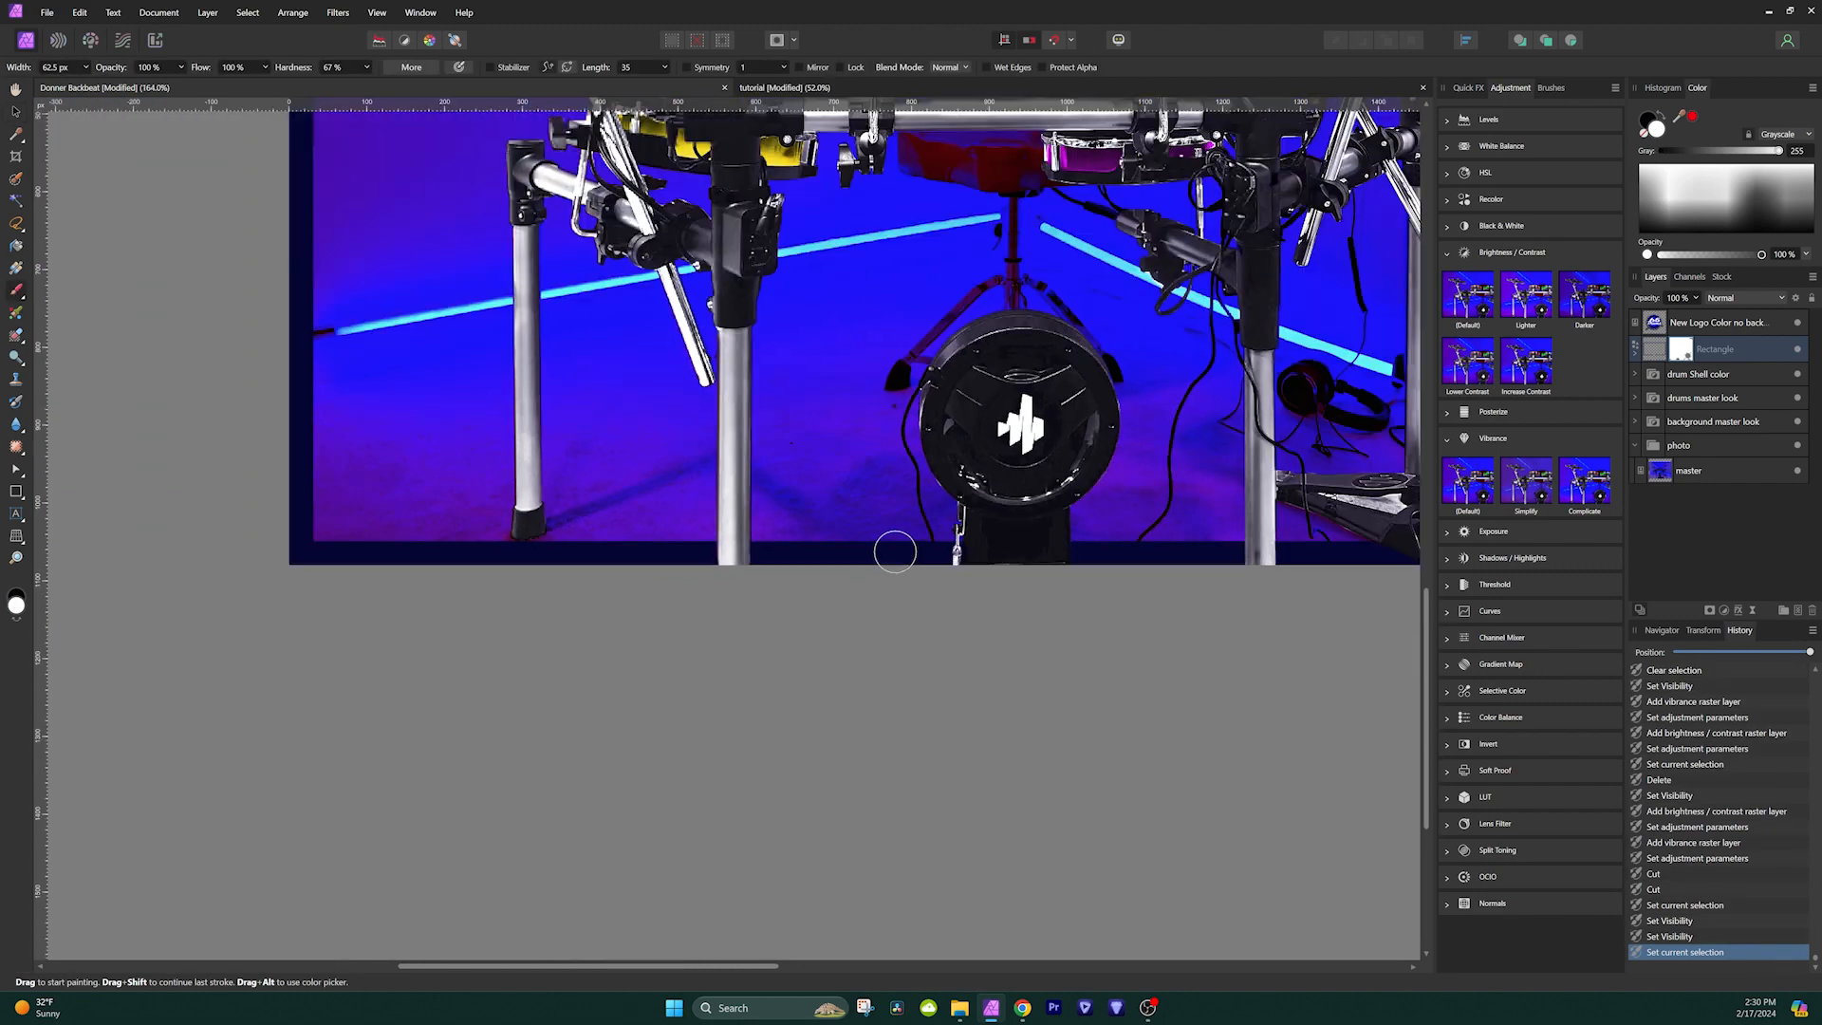
scroll(1212, 570, up, 5)
drag(903, 488, 875, 463)
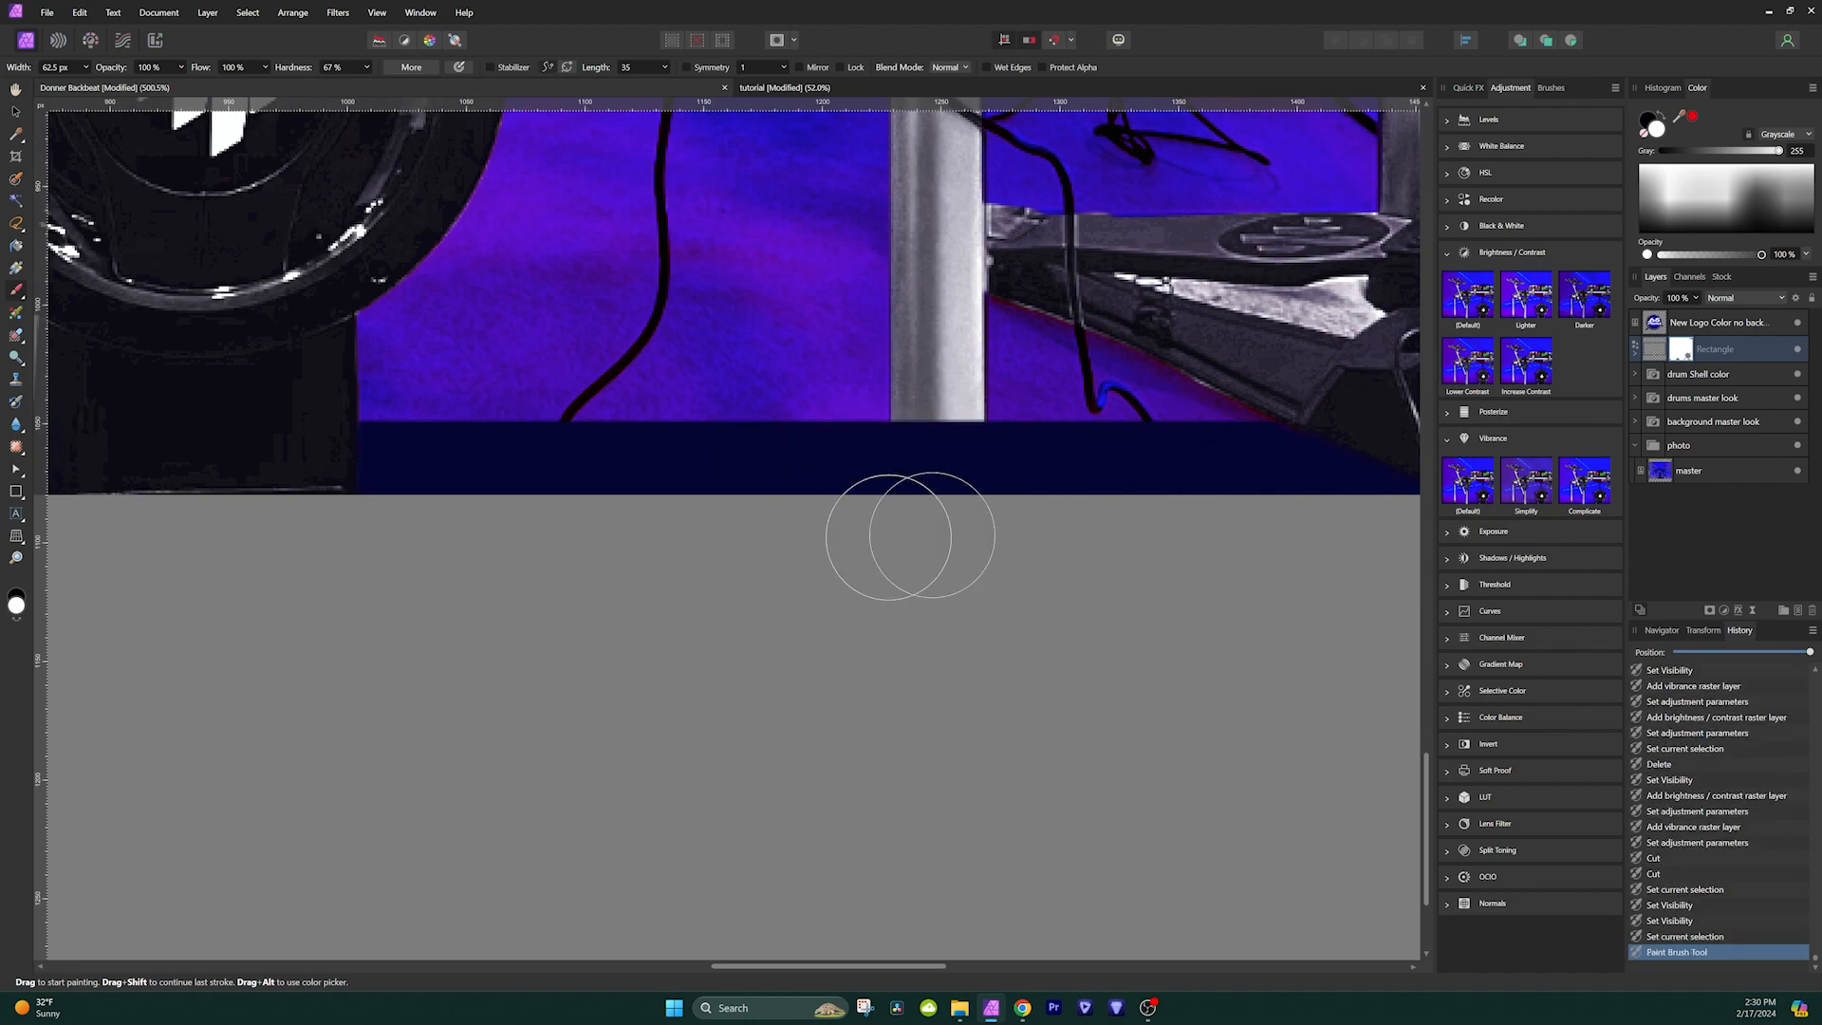
scroll(674, 558, down, 6)
drag(408, 541, 987, 533)
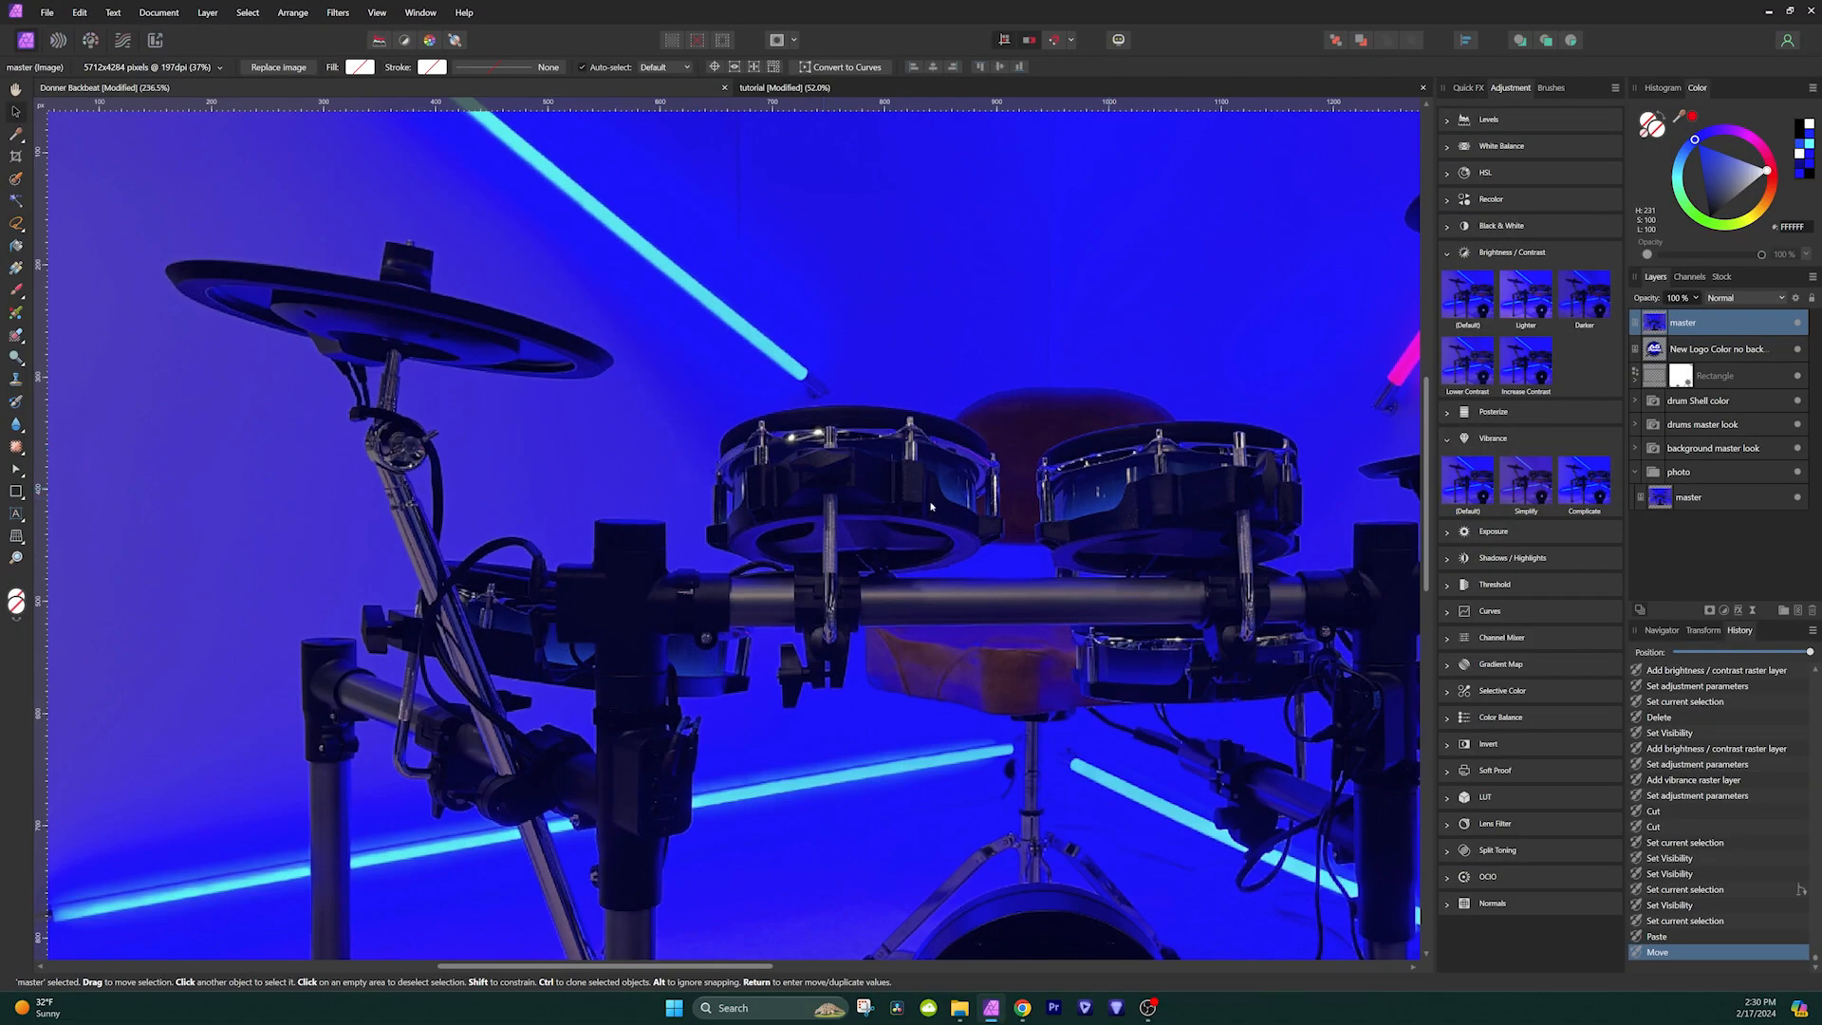
Hide the unedited master image at the top of the layer stack so the edited version shows.
scroll(1072, 605, down, 4)
scroll(1072, 605, down, 2)
scroll(1139, 569, down, 1)
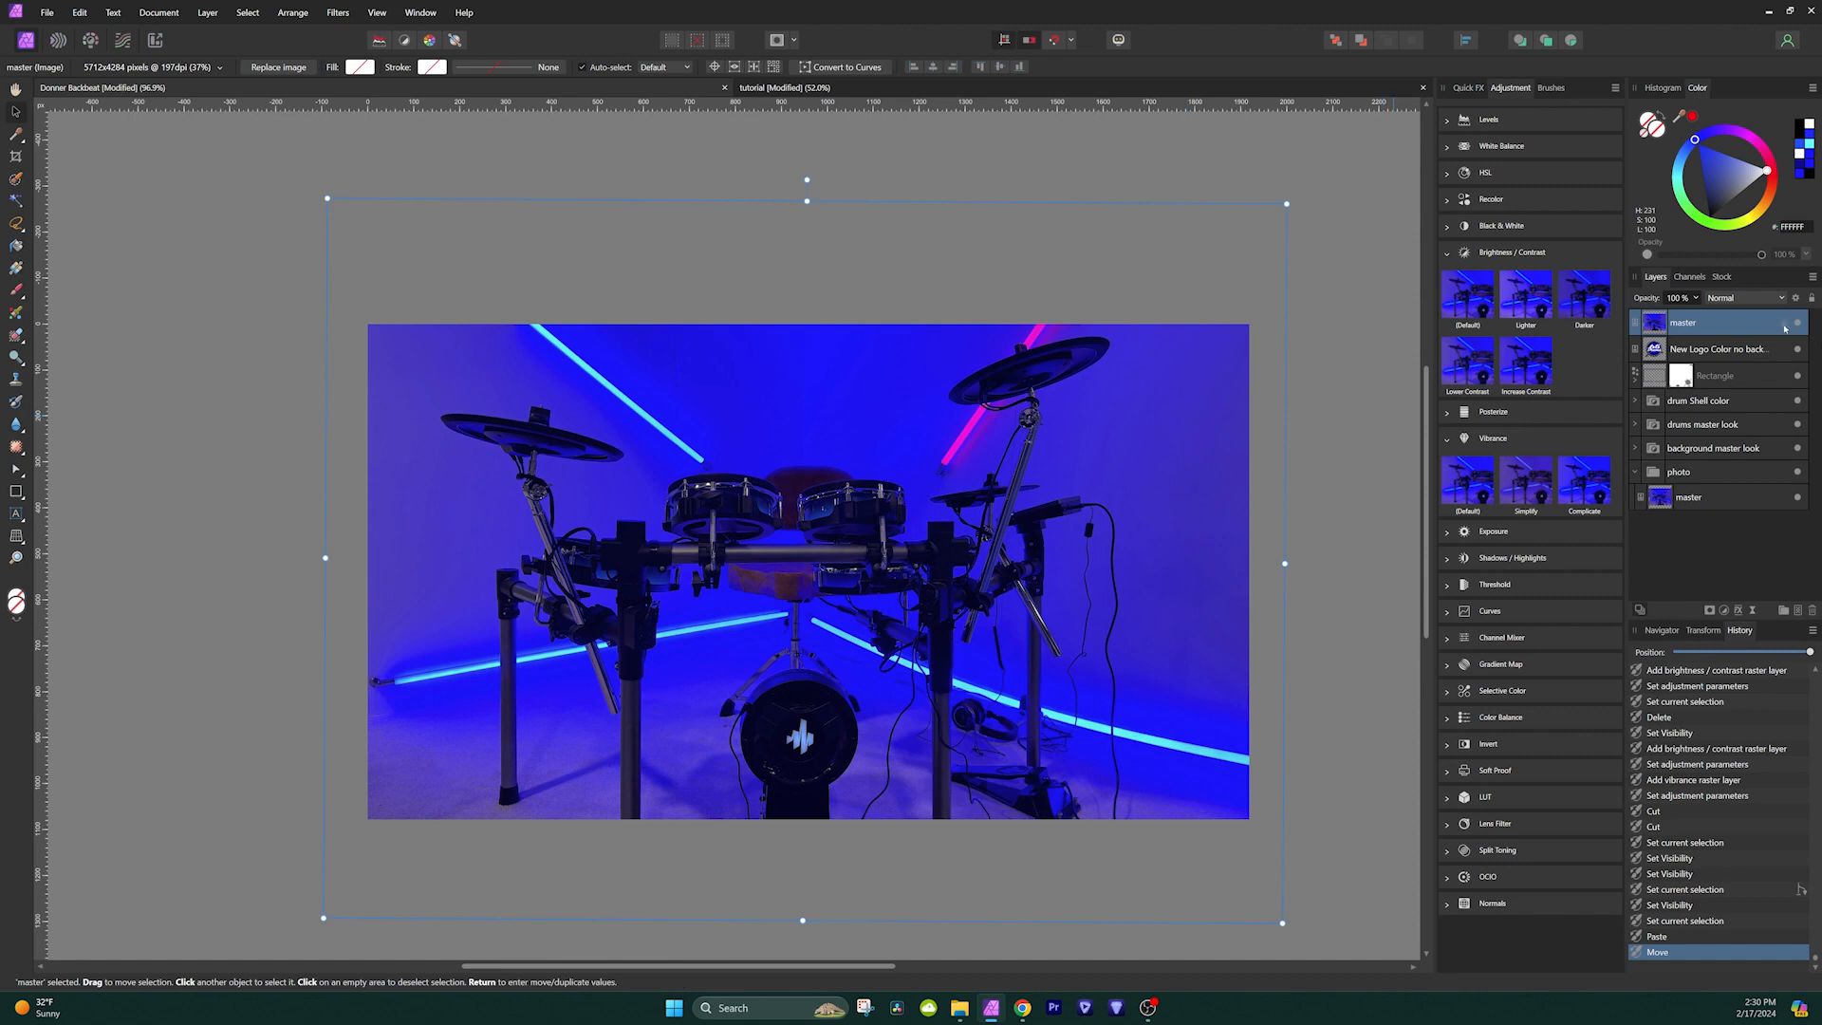
click(1795, 323)
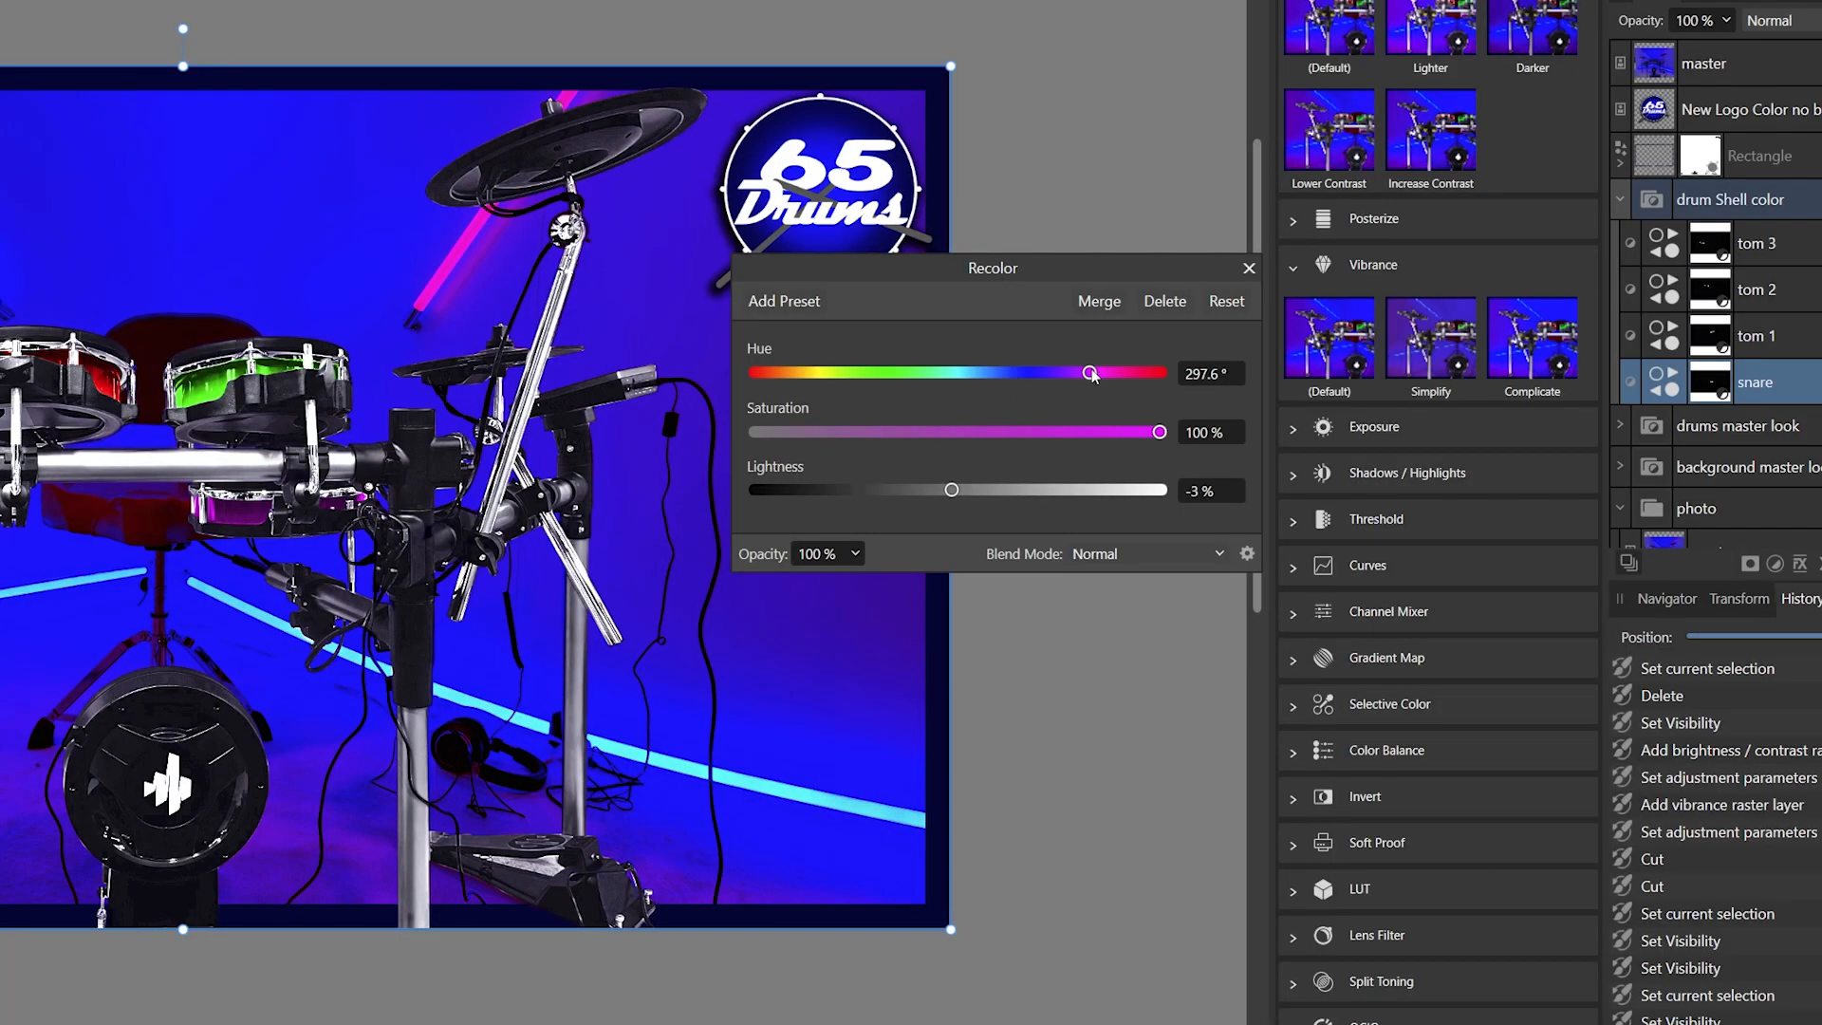
Try a different hue in the snare Recolor adjustment of the drum Shell color group.
mouse_move(1091, 375)
mouse_down()
mouse_move(829, 378)
mouse_move(1108, 374)
mouse_up()
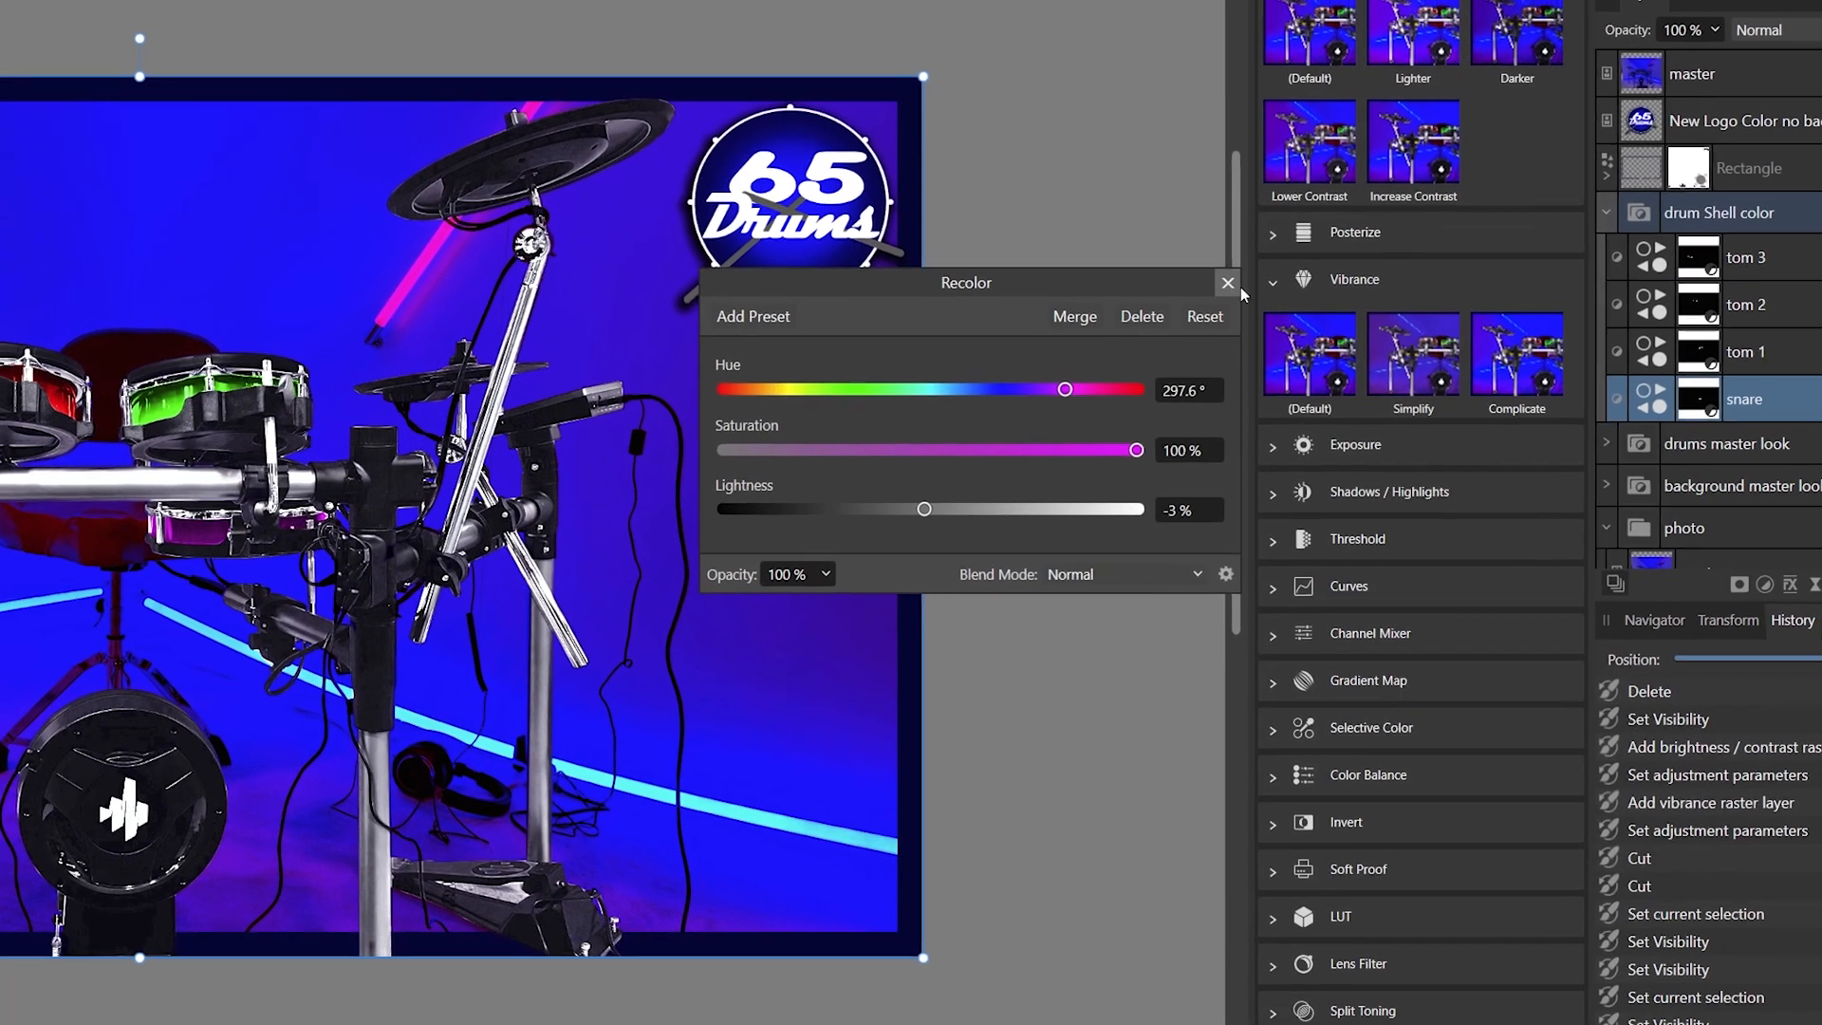
click(1226, 283)
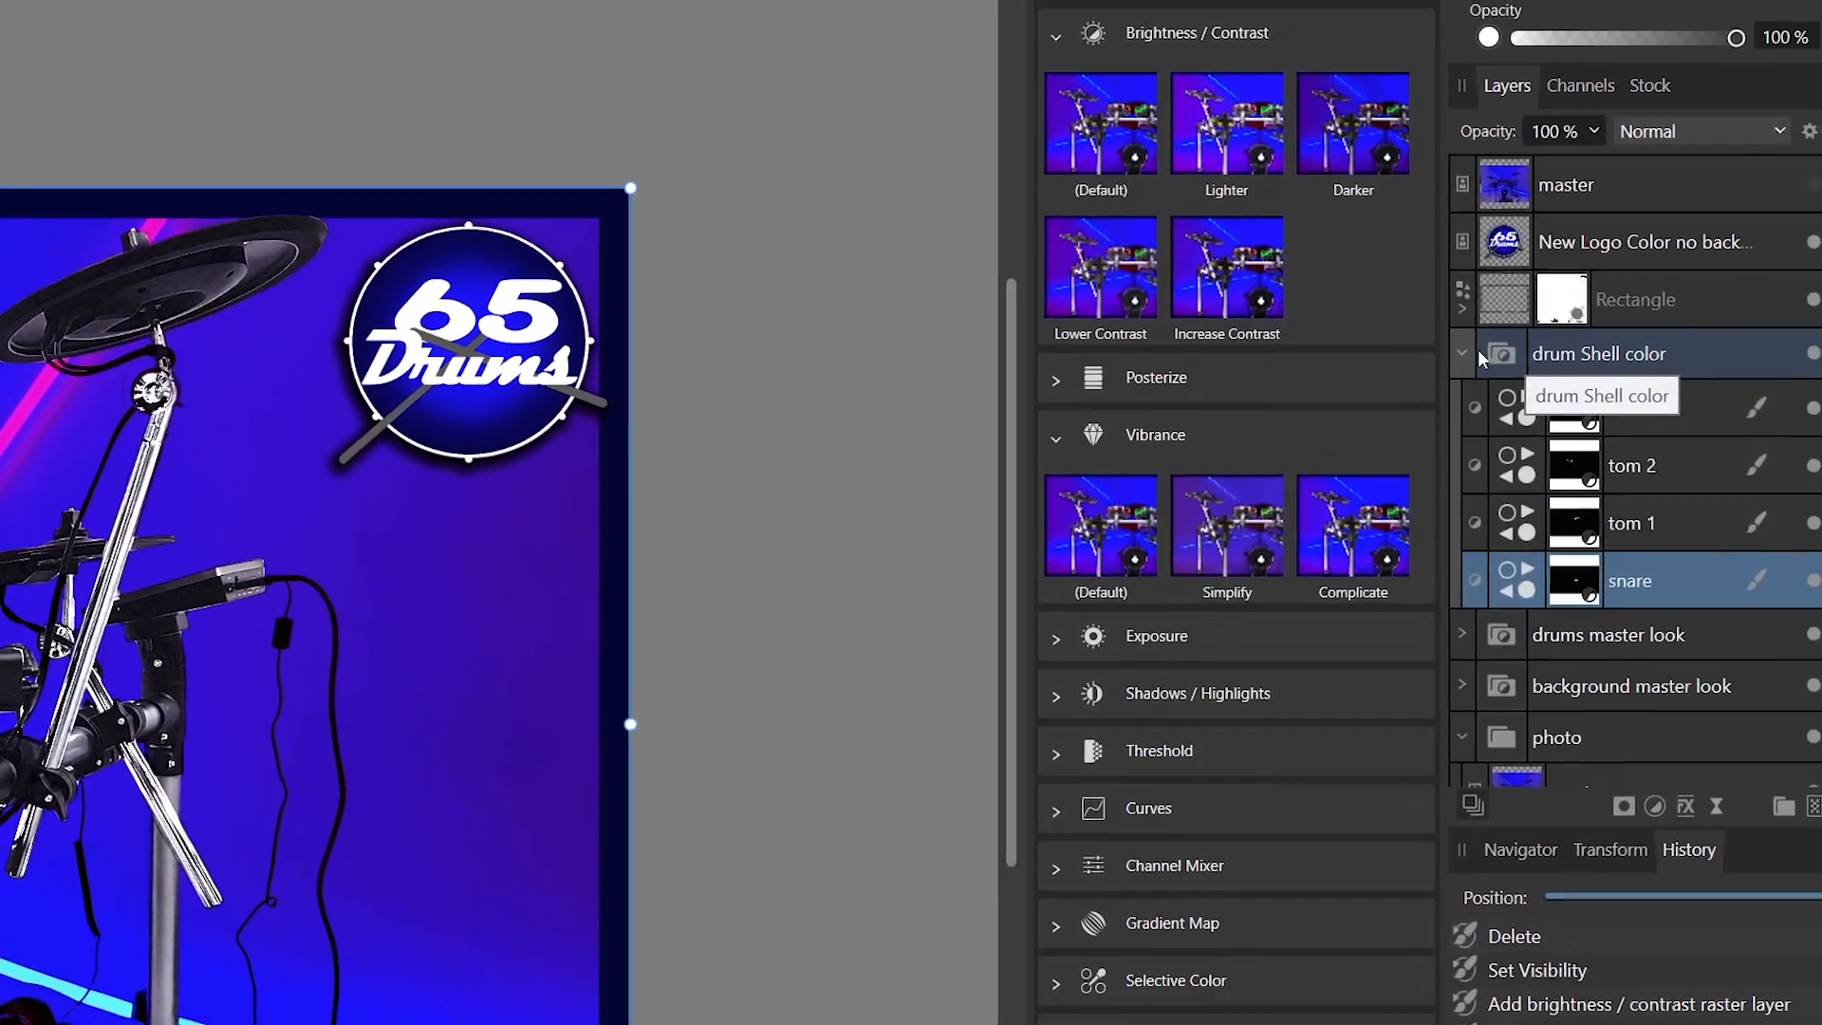
click(1462, 353)
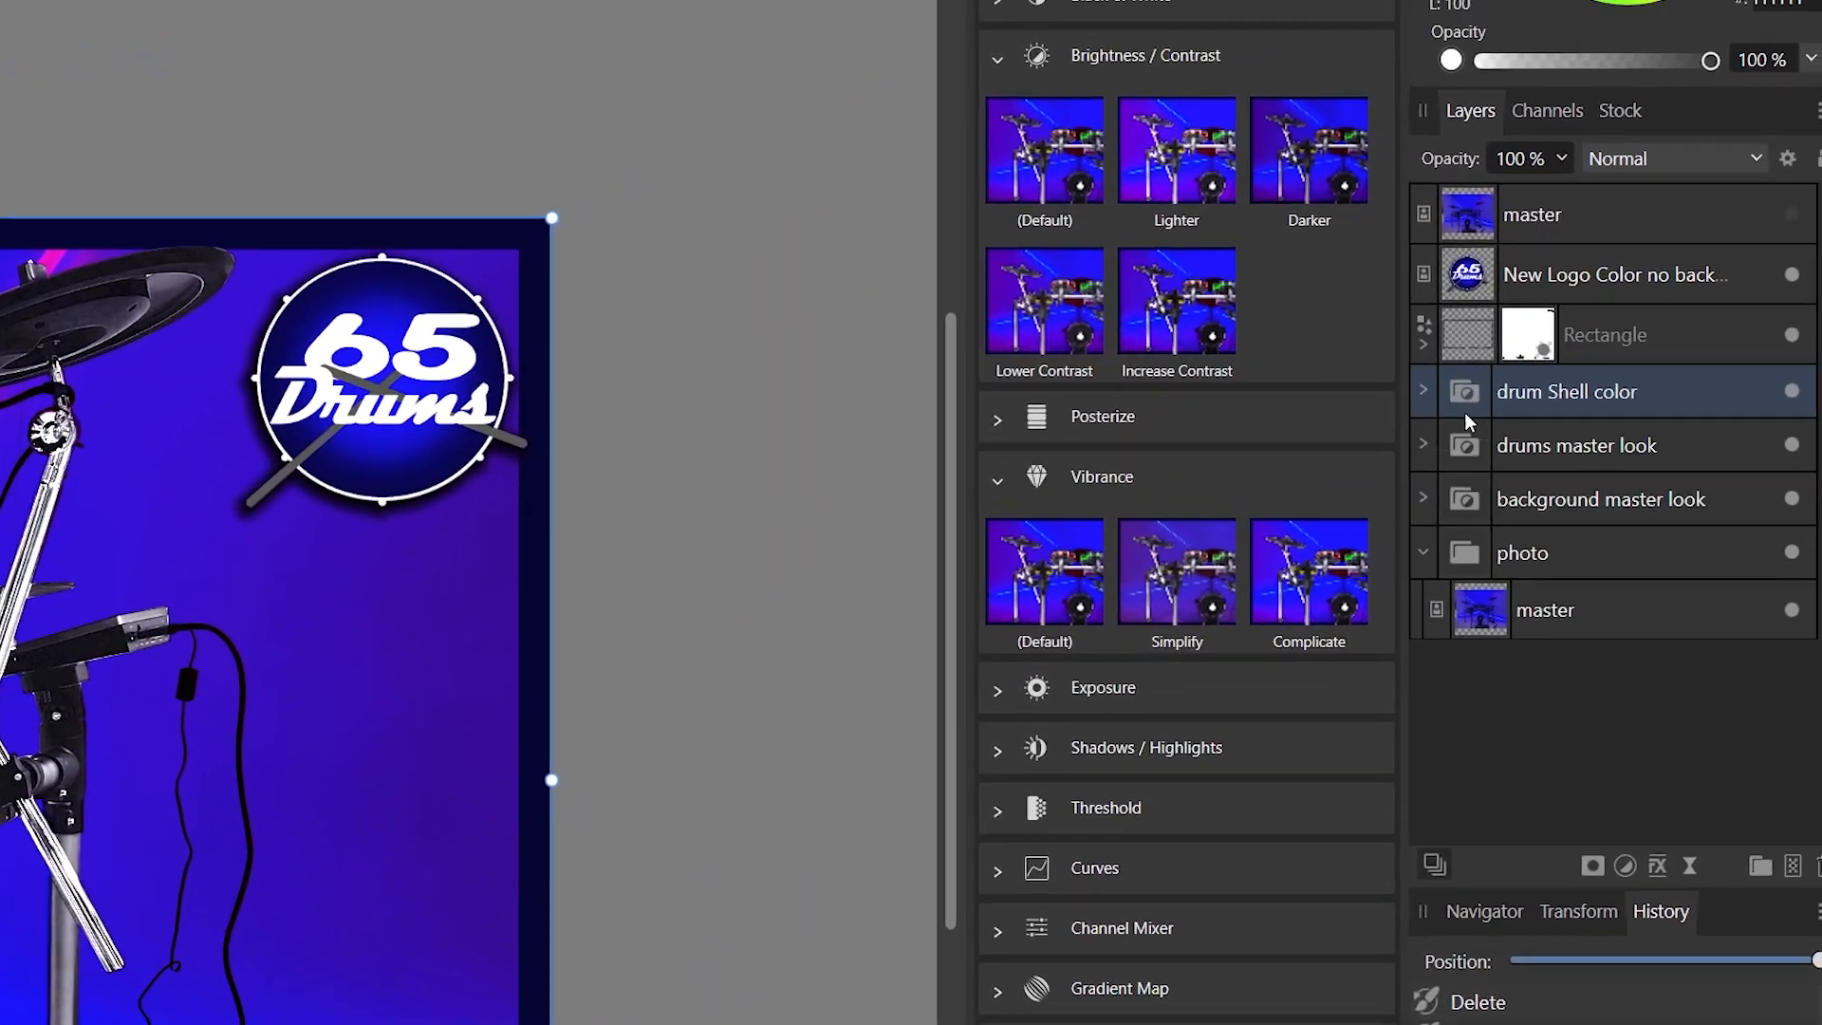
click(1462, 353)
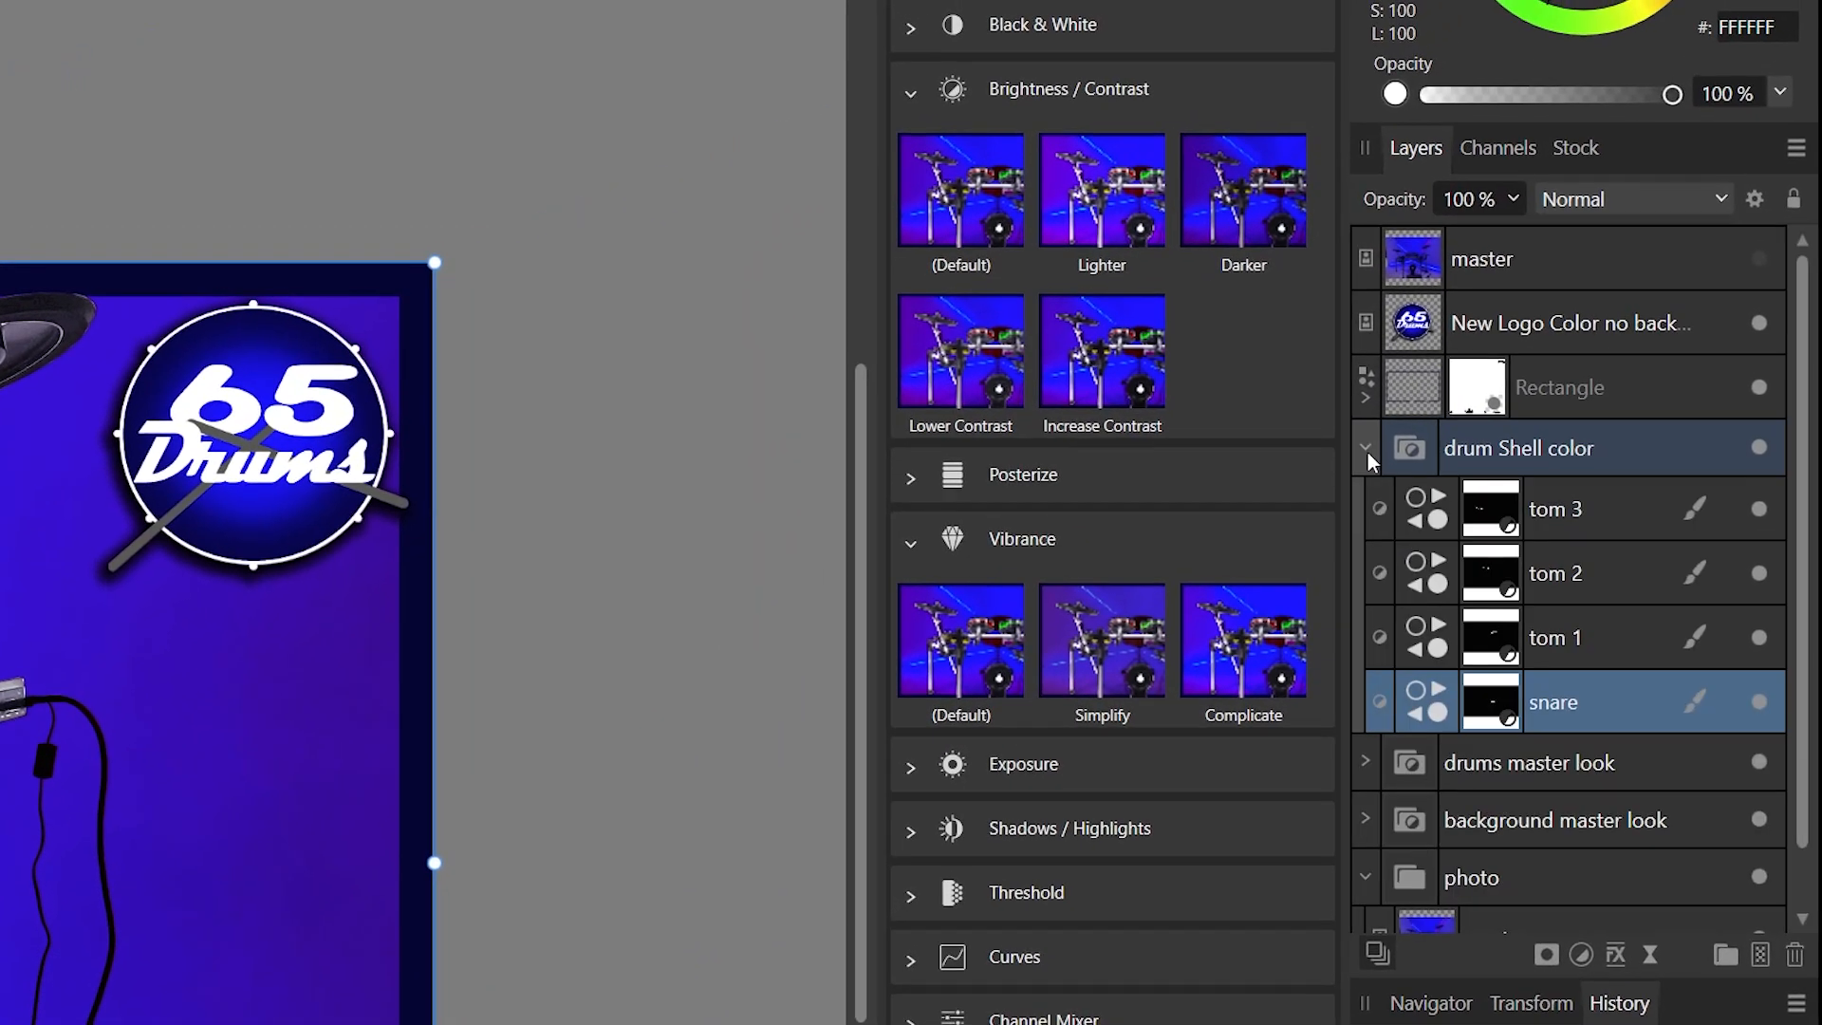
Expand the drums master look group and toggle its drum shadows adjustment to compare the effect.
click(1368, 452)
click(1365, 505)
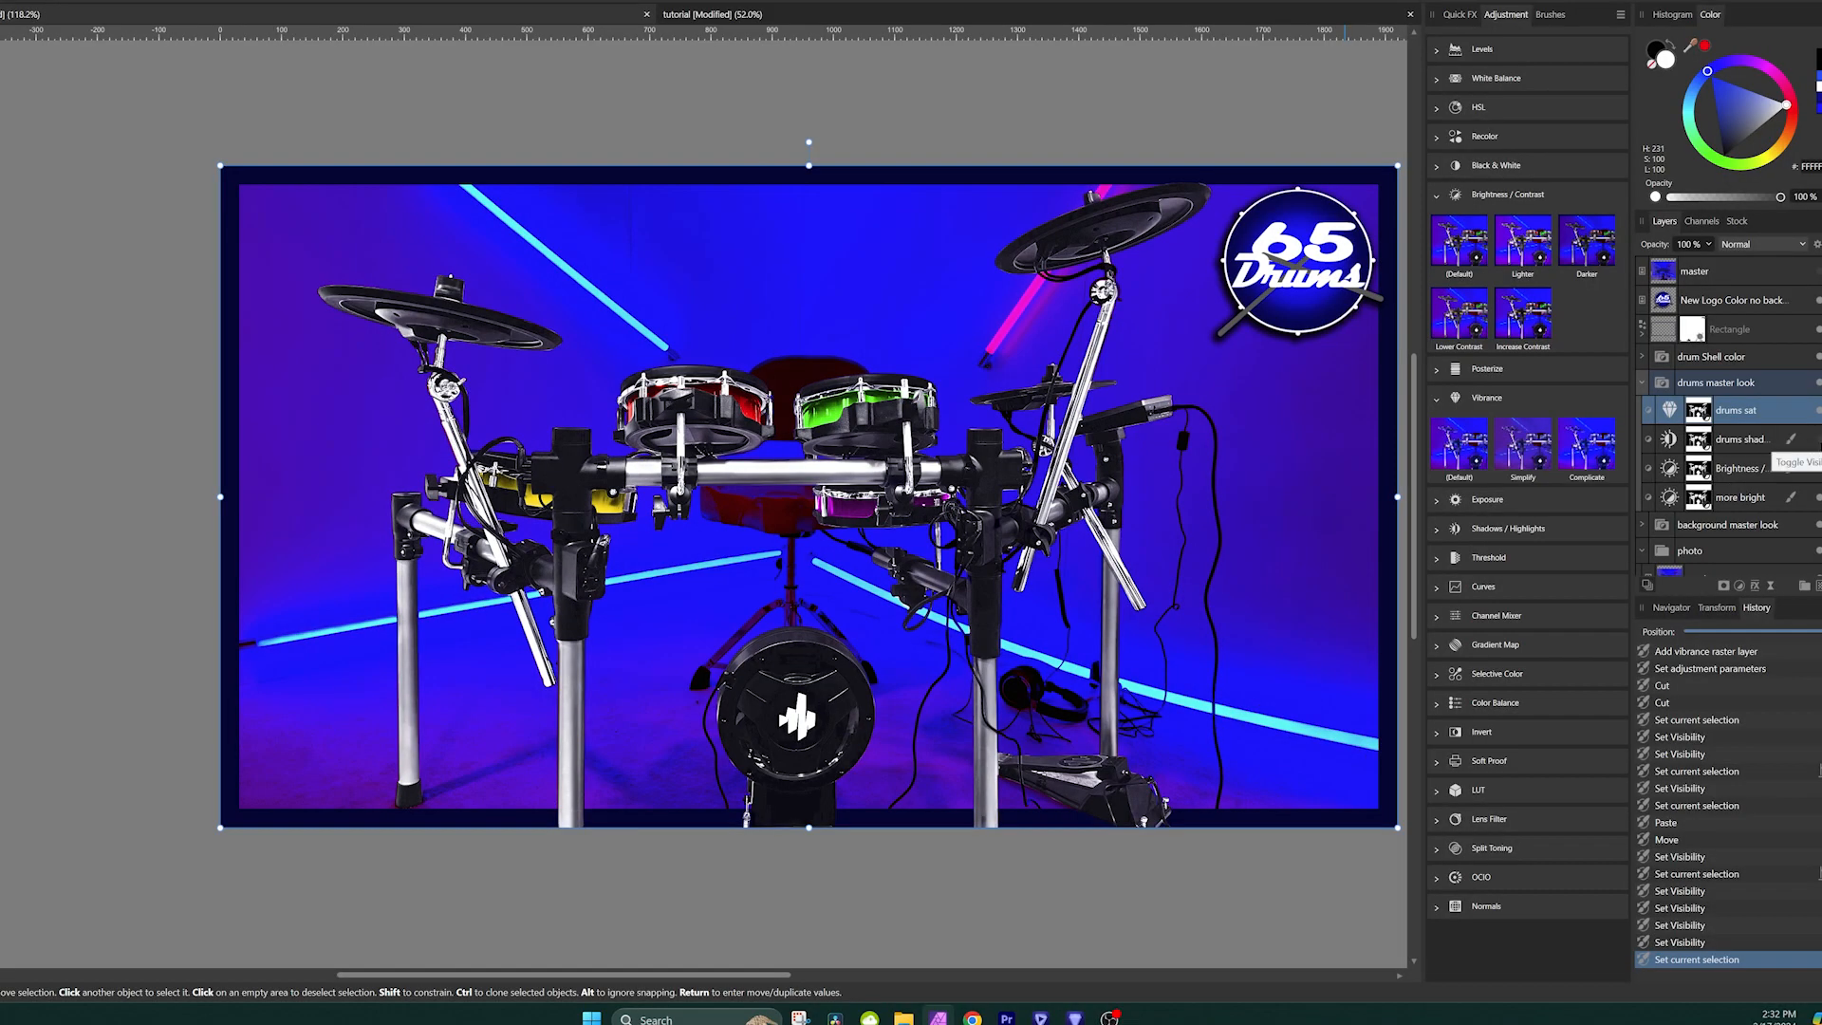
click(1818, 440)
click(1818, 440)
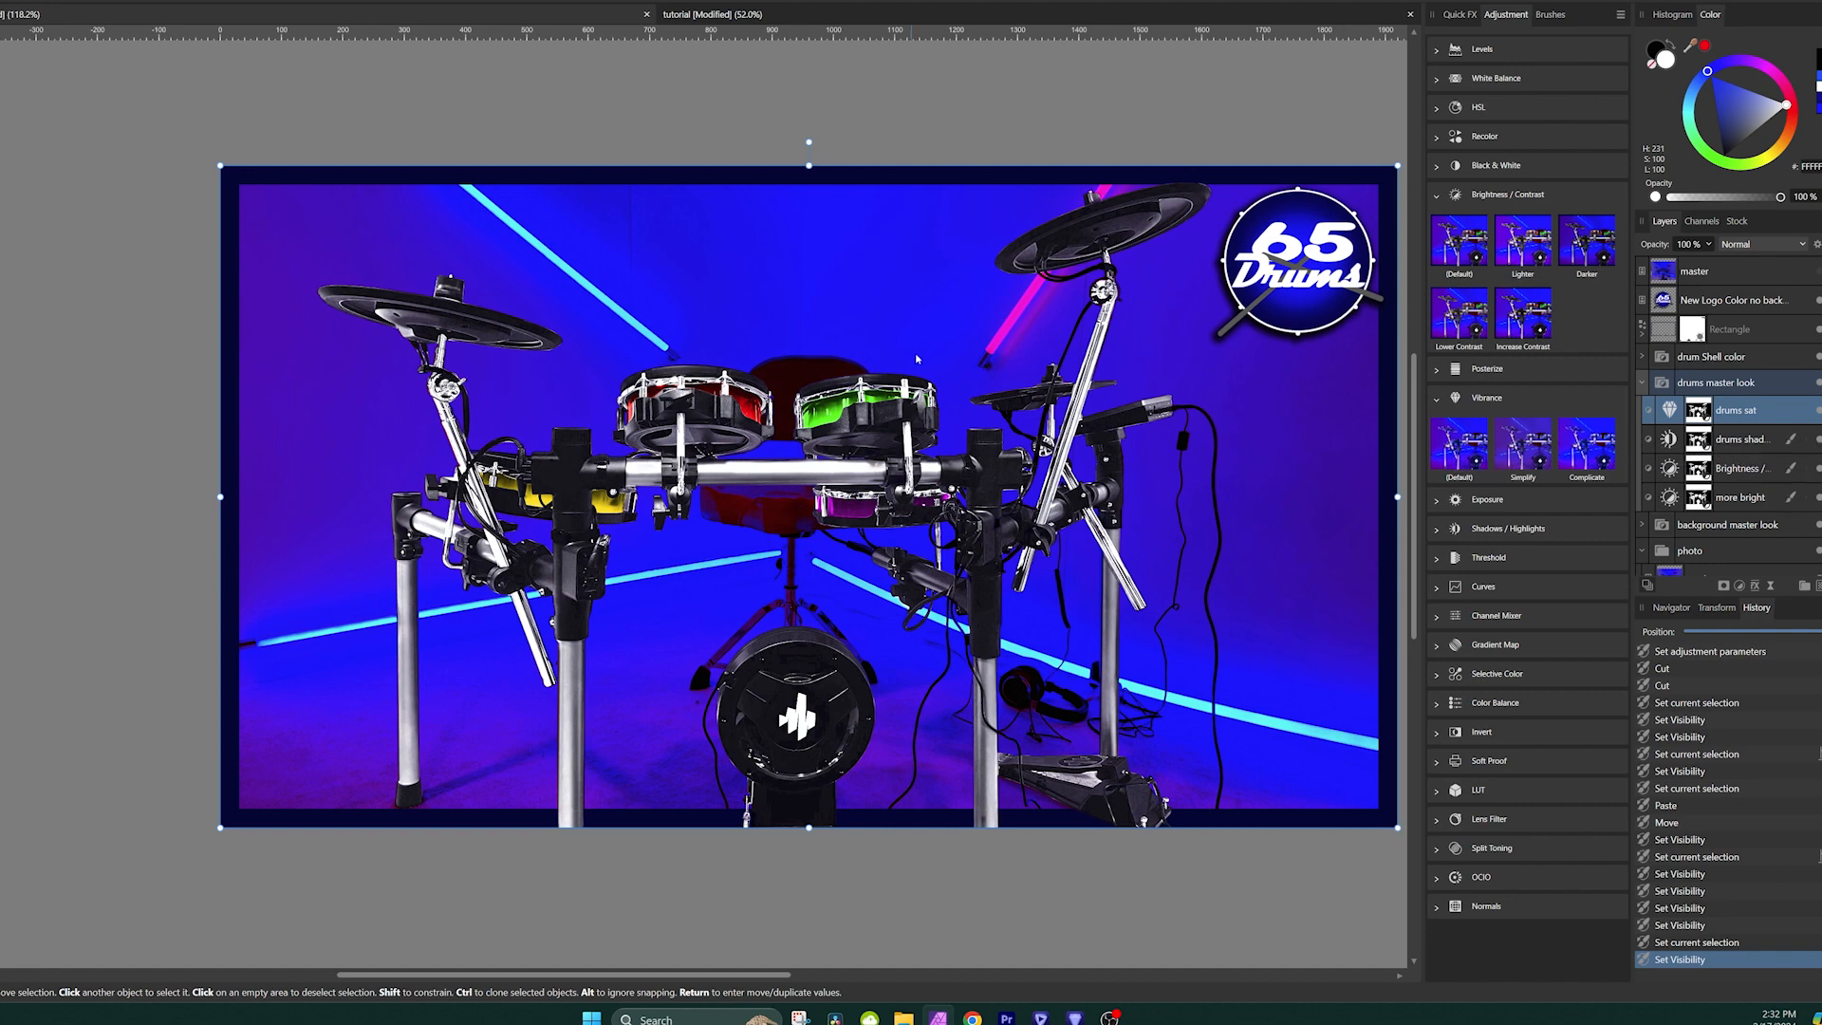
Show the unedited master image over the edit, inspect the drums up close and compare before and after.
click(1817, 271)
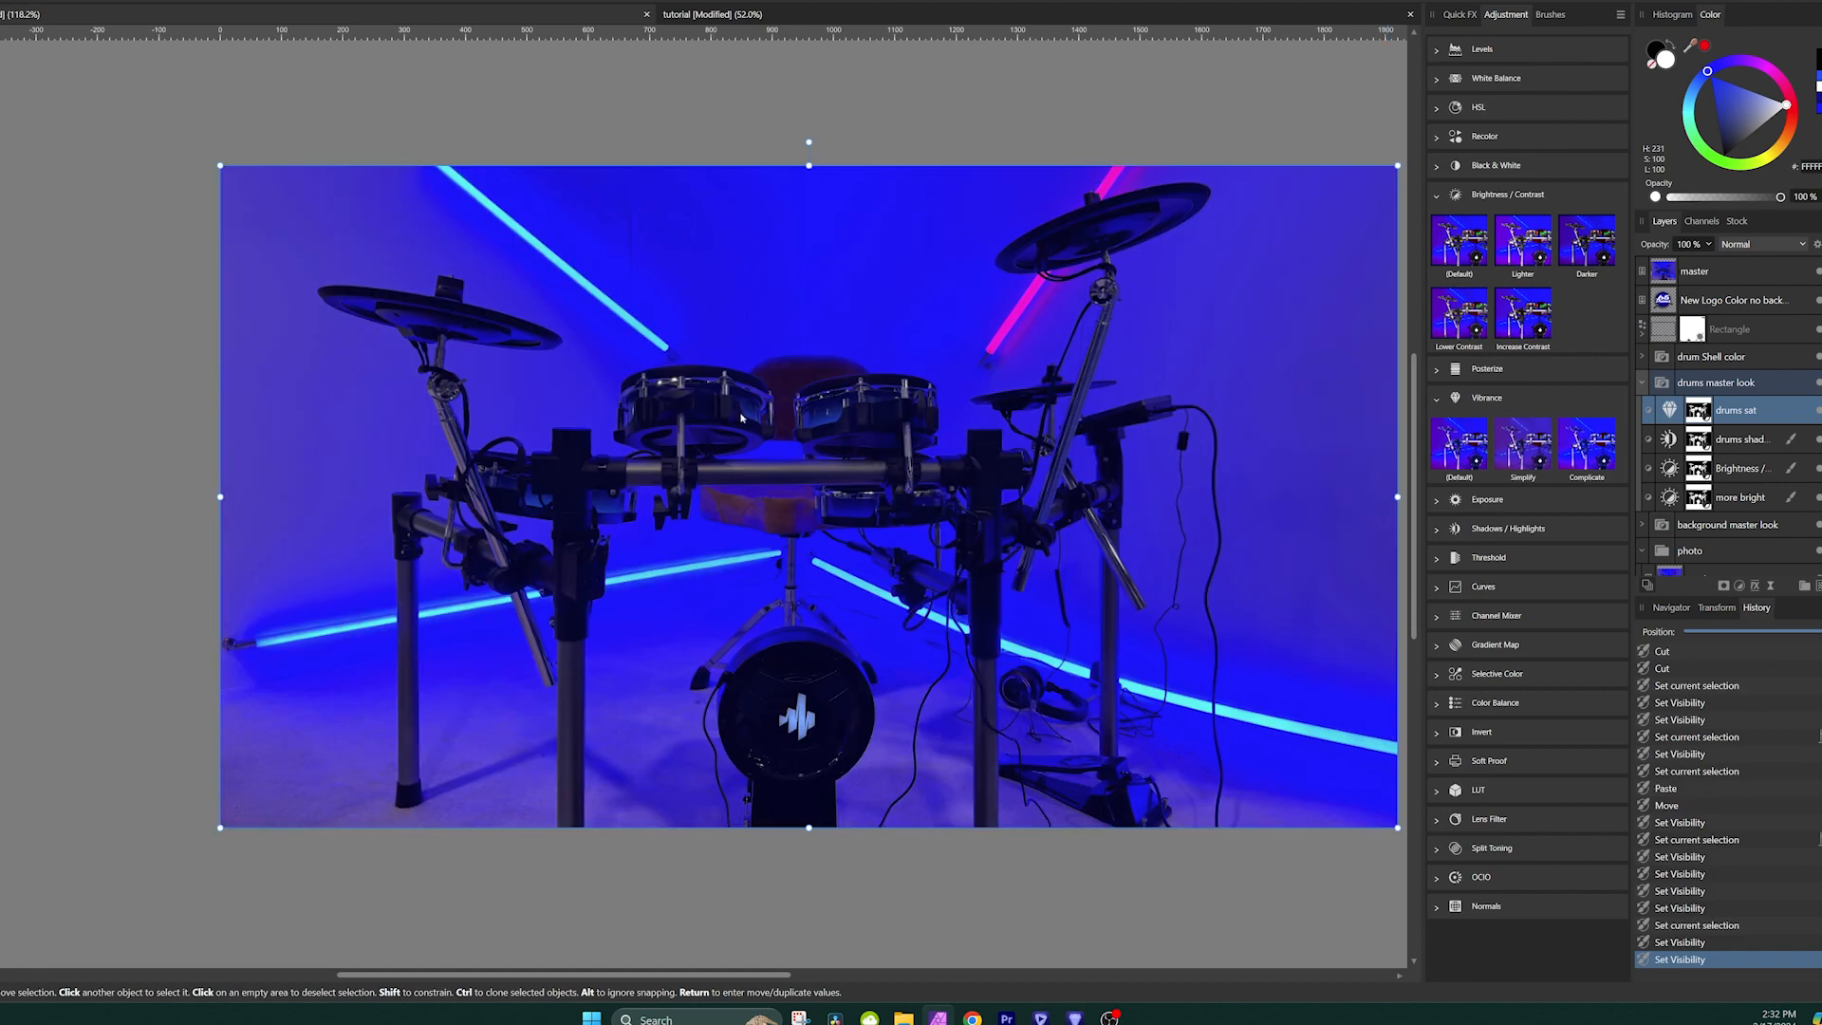
scroll(732, 461, up, 6)
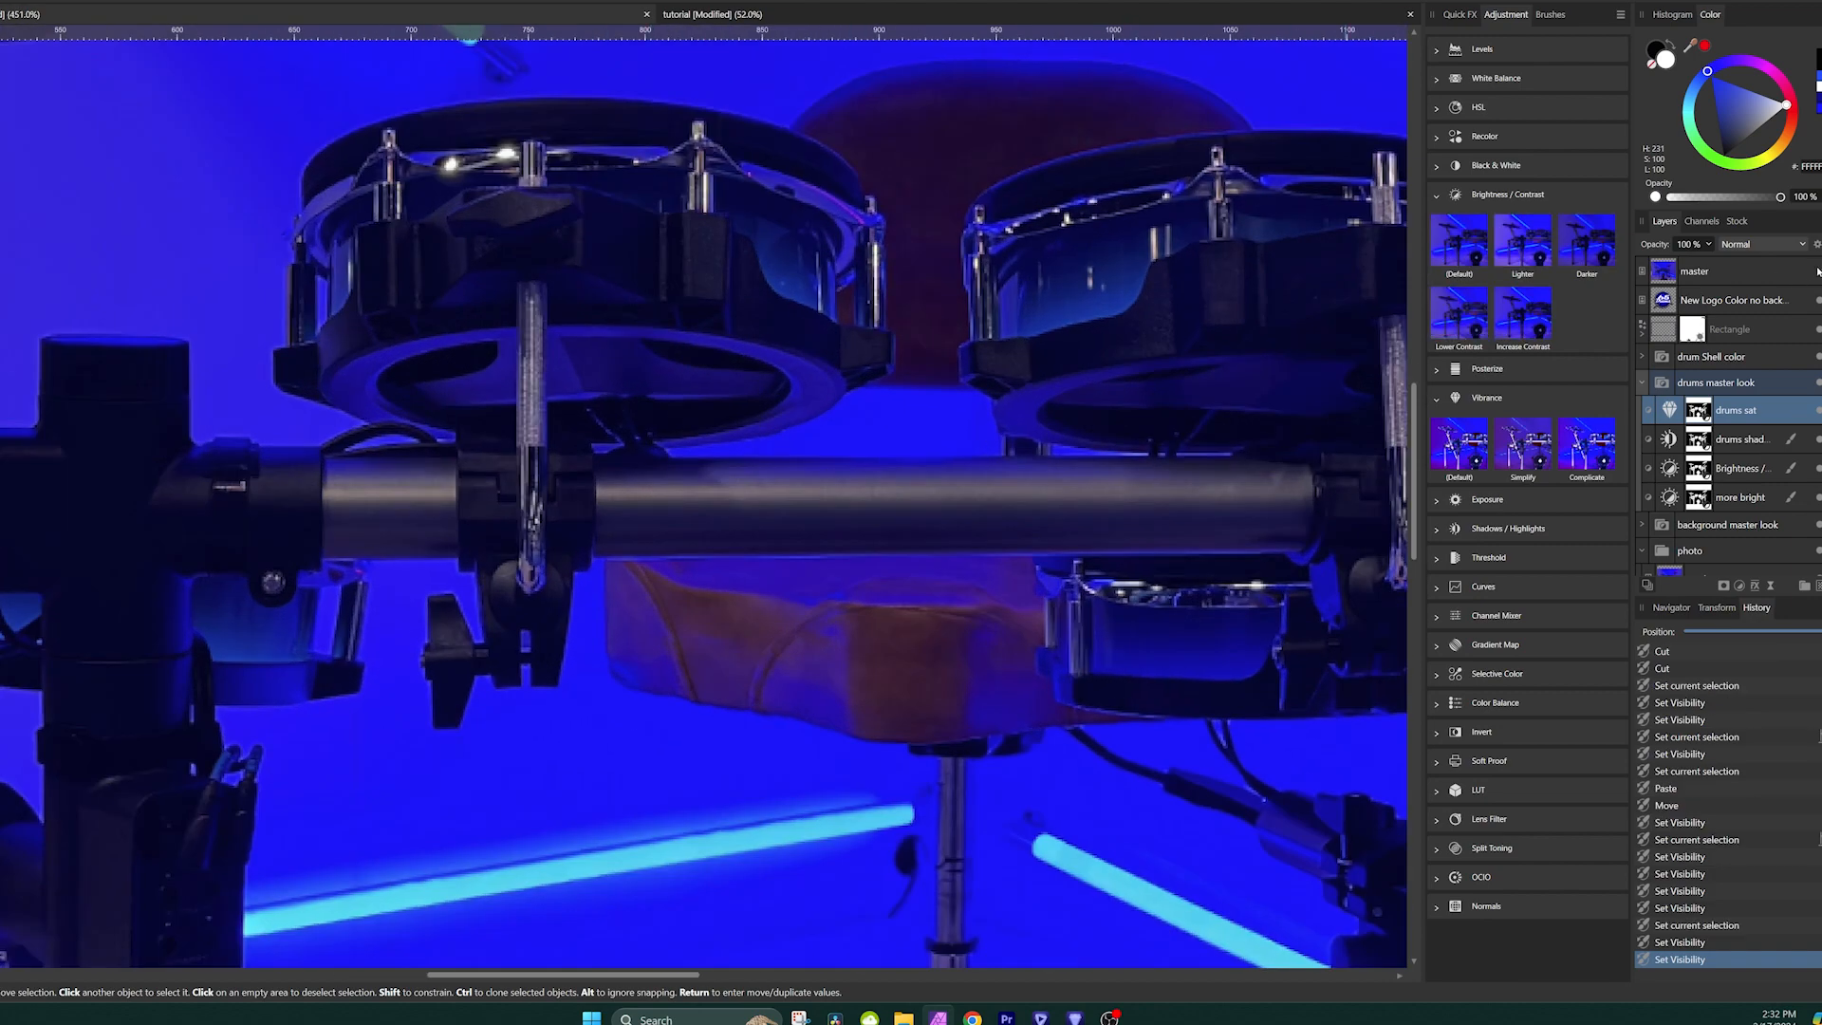
scroll(525, 351, down, 8)
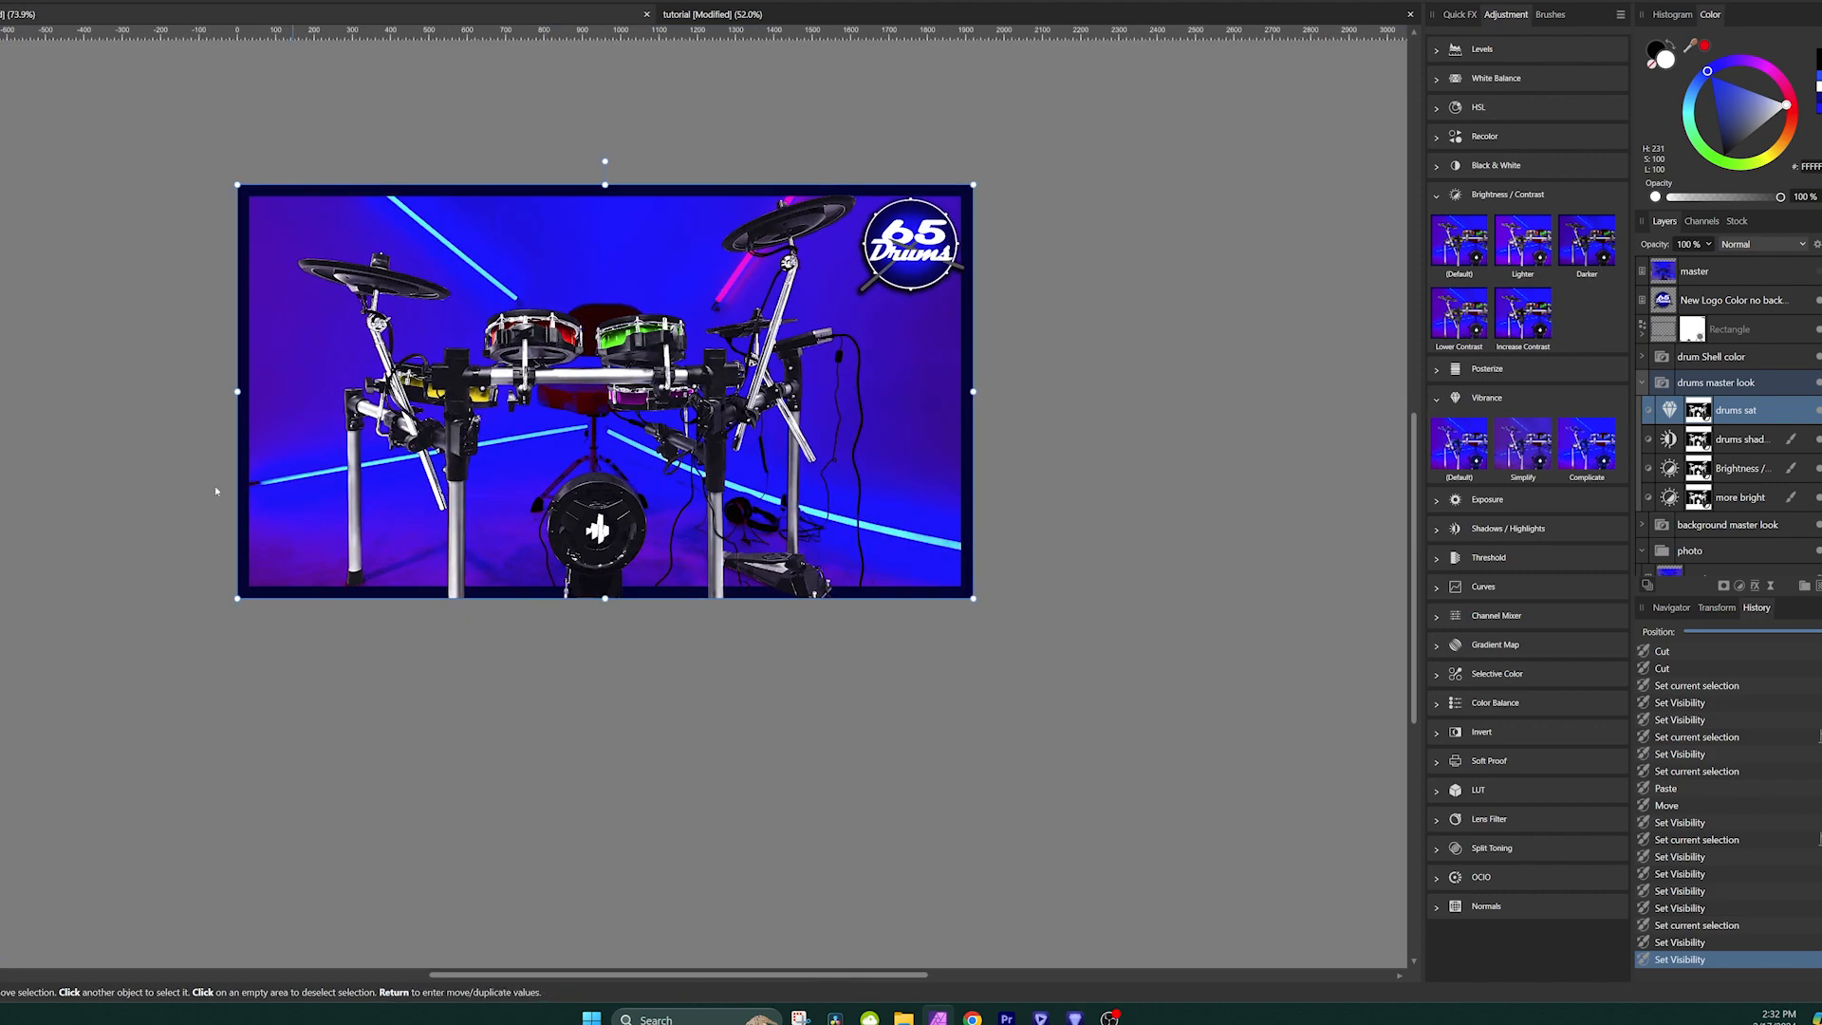
scroll(410, 448, up, 2)
Open the back Color Balance adjustment in the background master look group and review its Shadows, Midtones and Highlights settings.
click(1641, 382)
click(1641, 408)
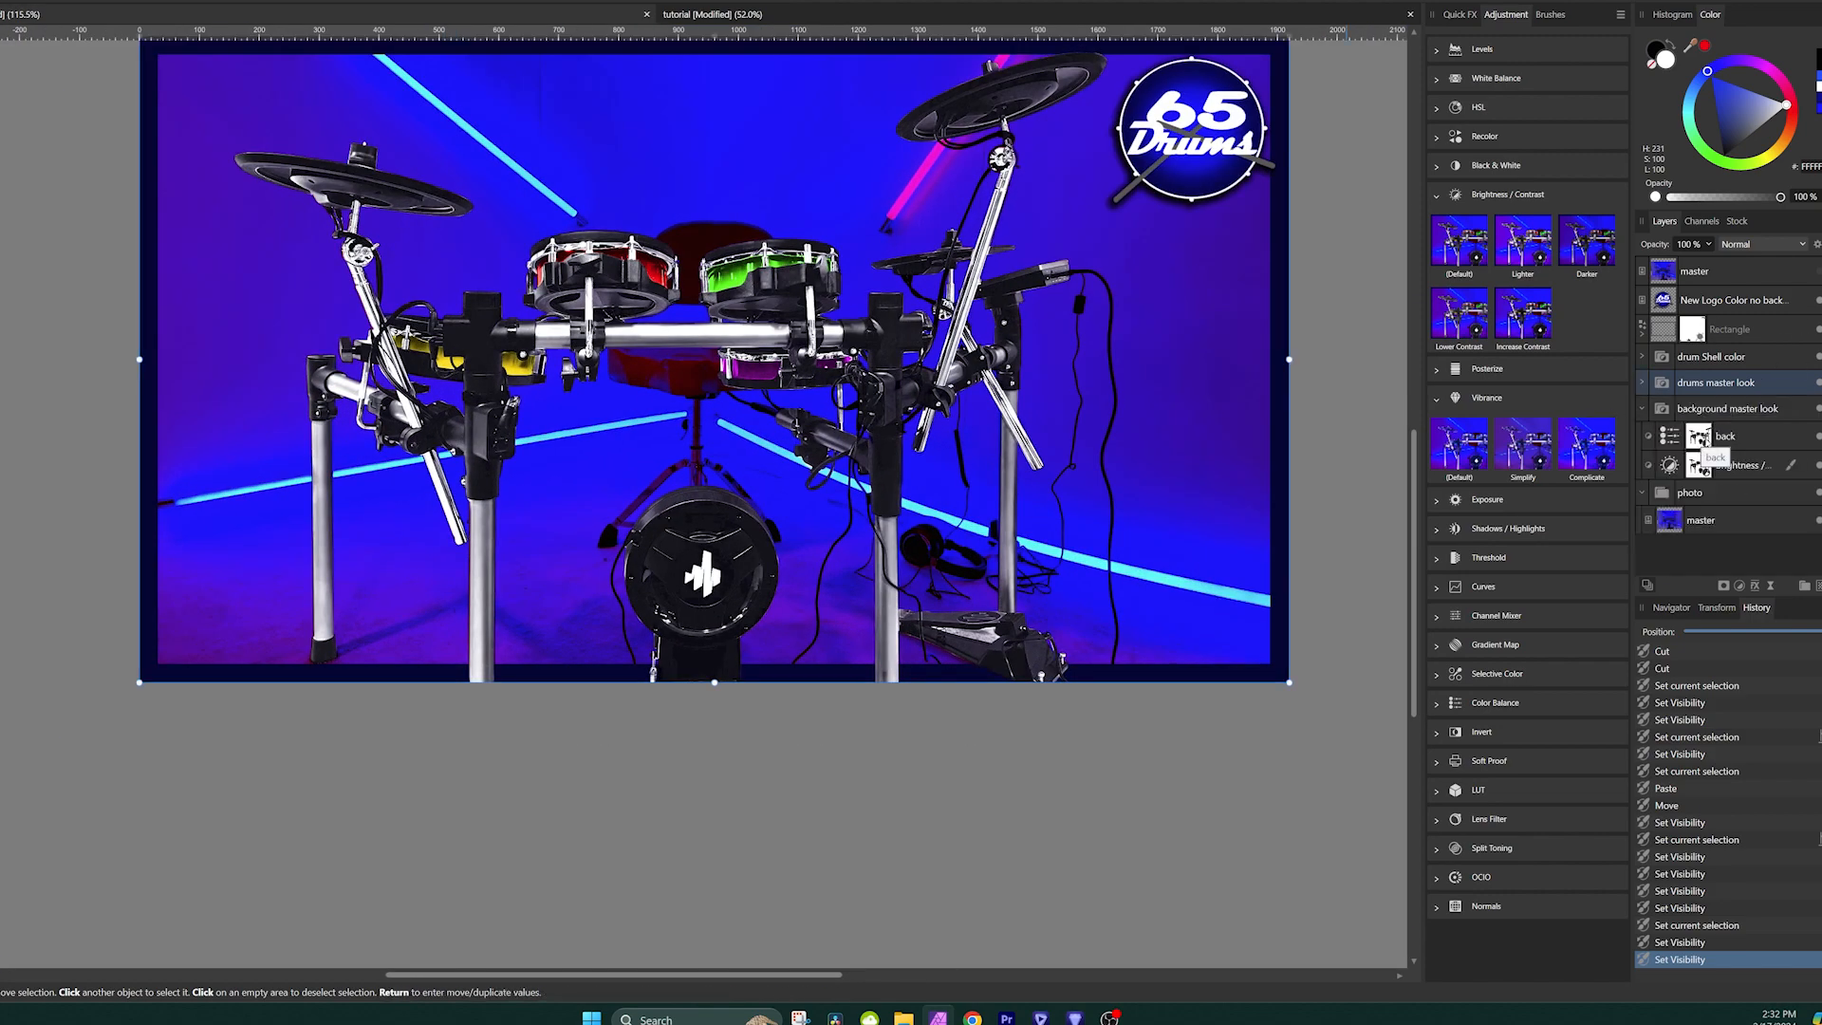
double_click(1678, 437)
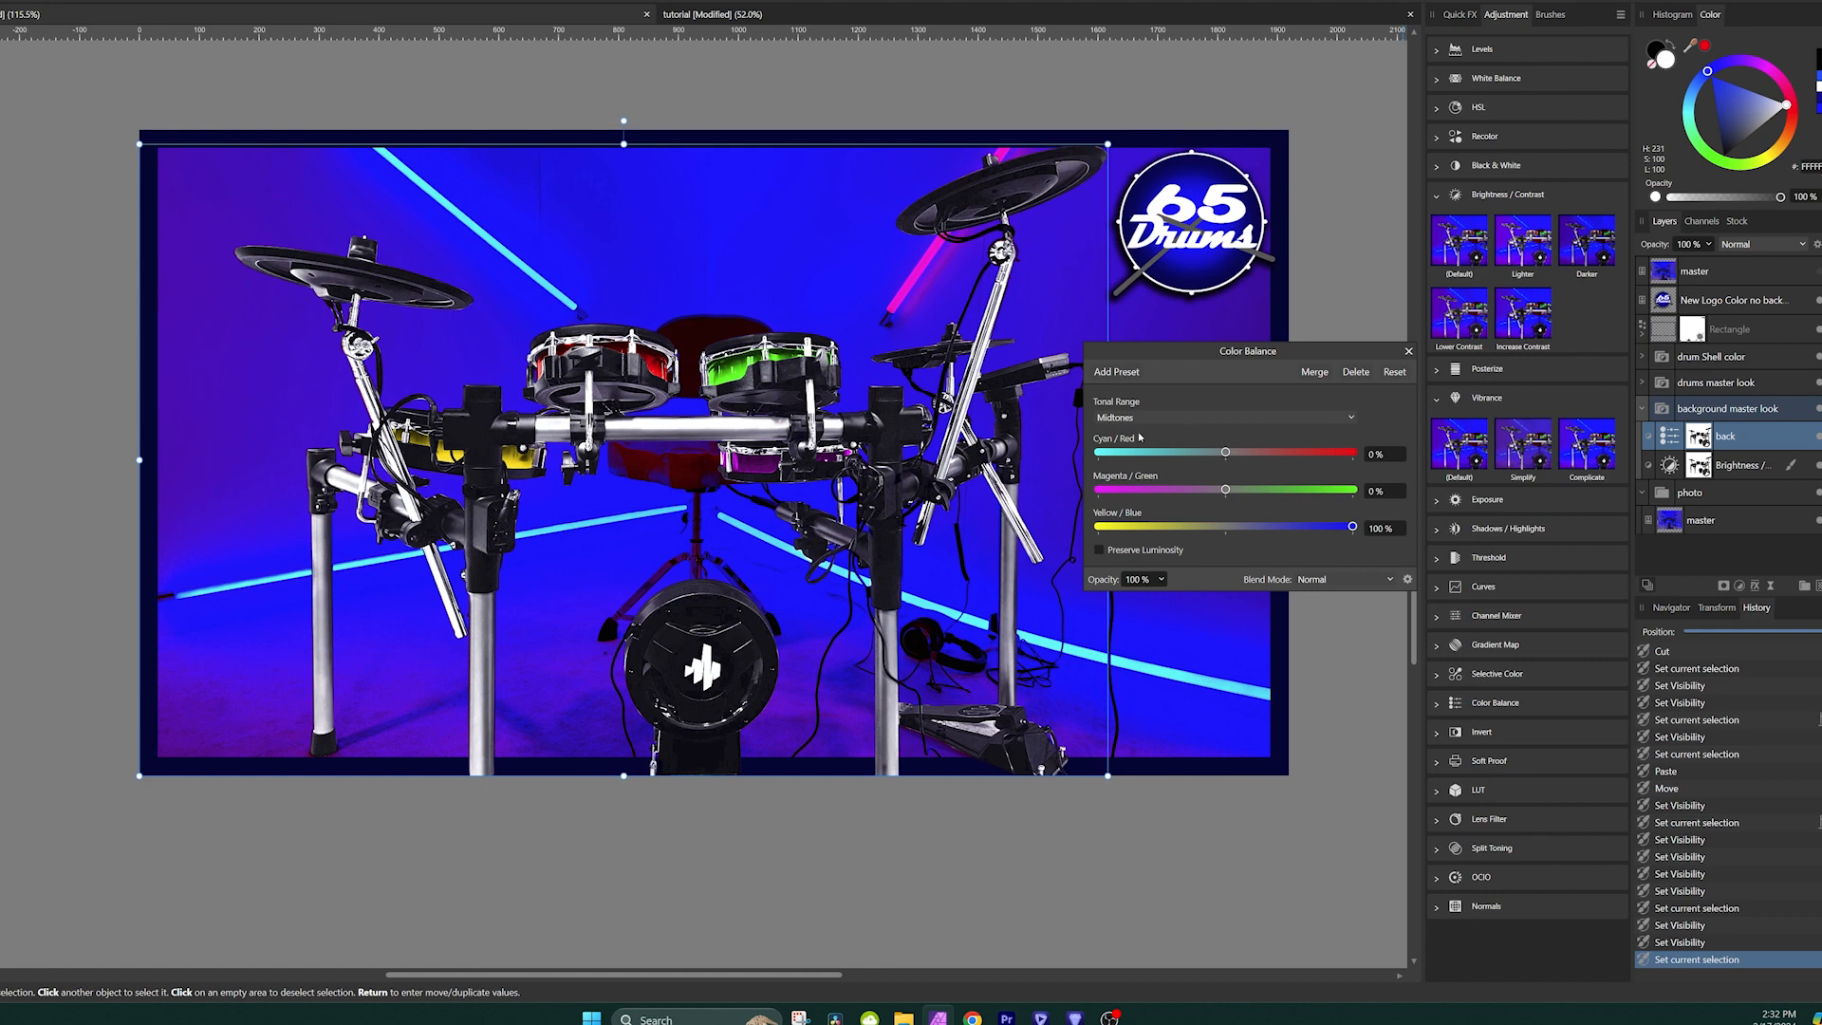
click(1195, 417)
click(1143, 438)
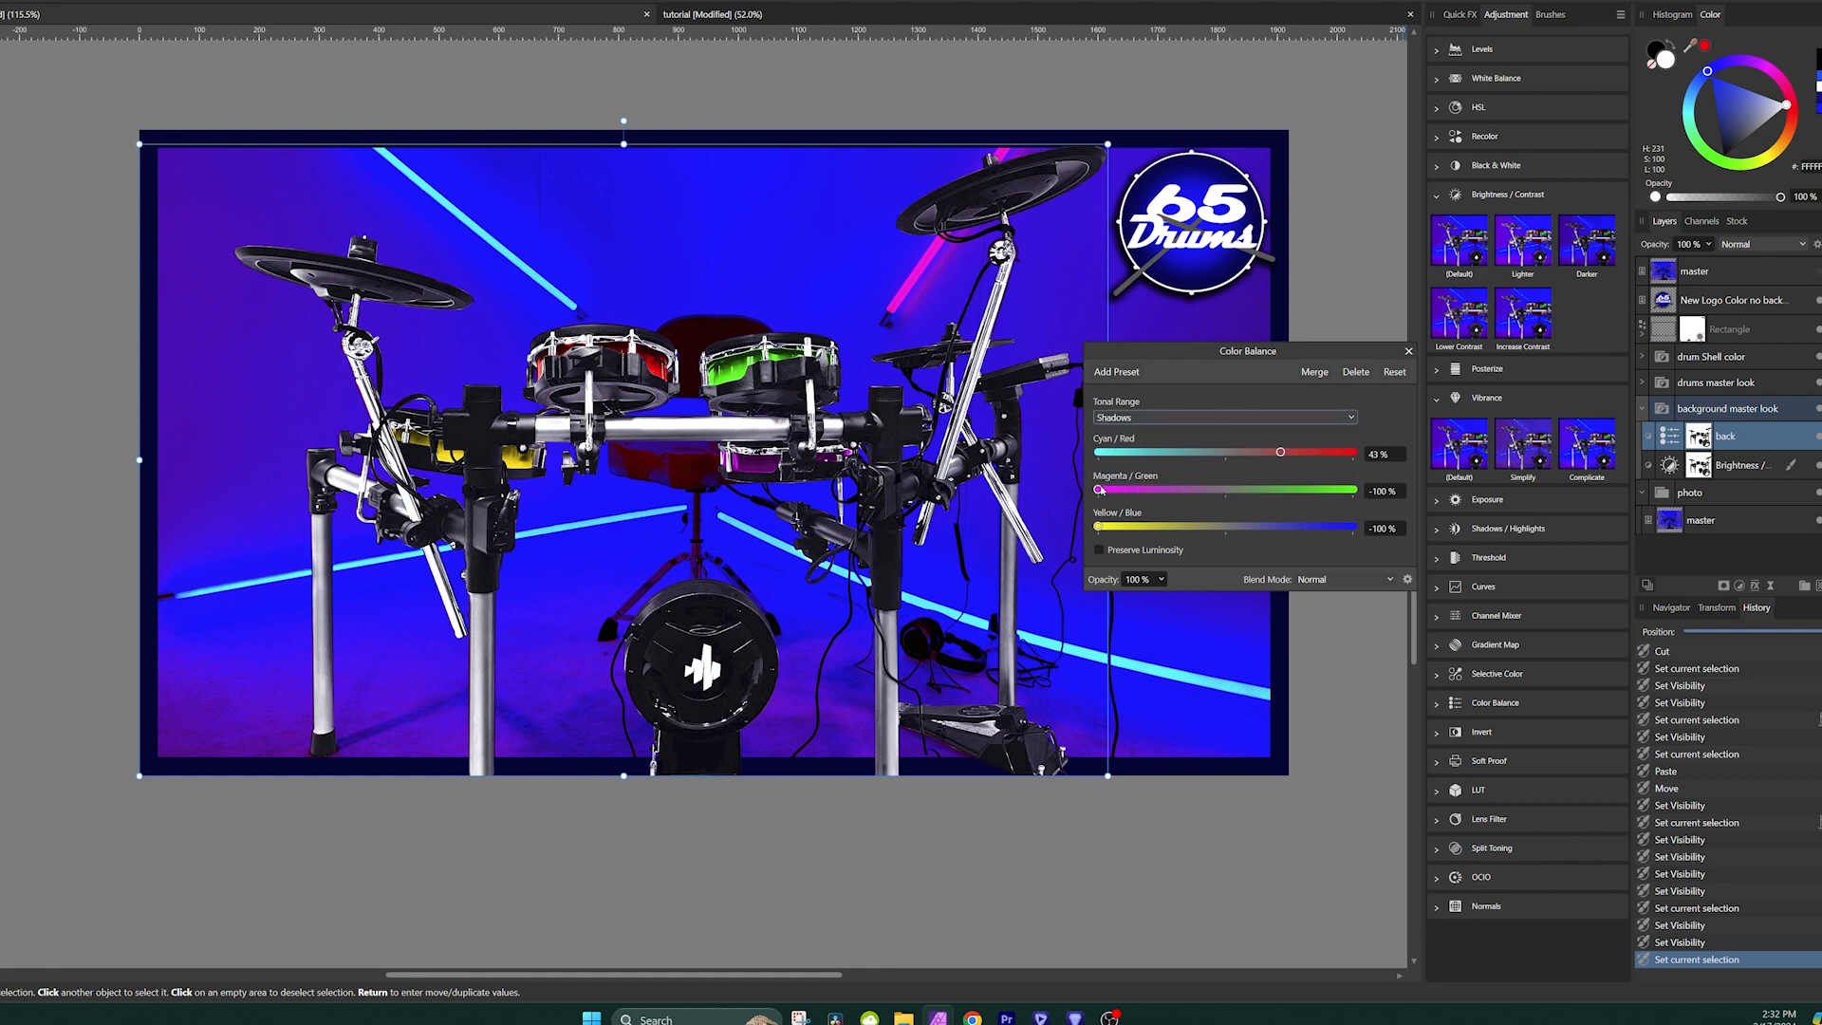
click(1199, 417)
click(1144, 460)
click(1309, 418)
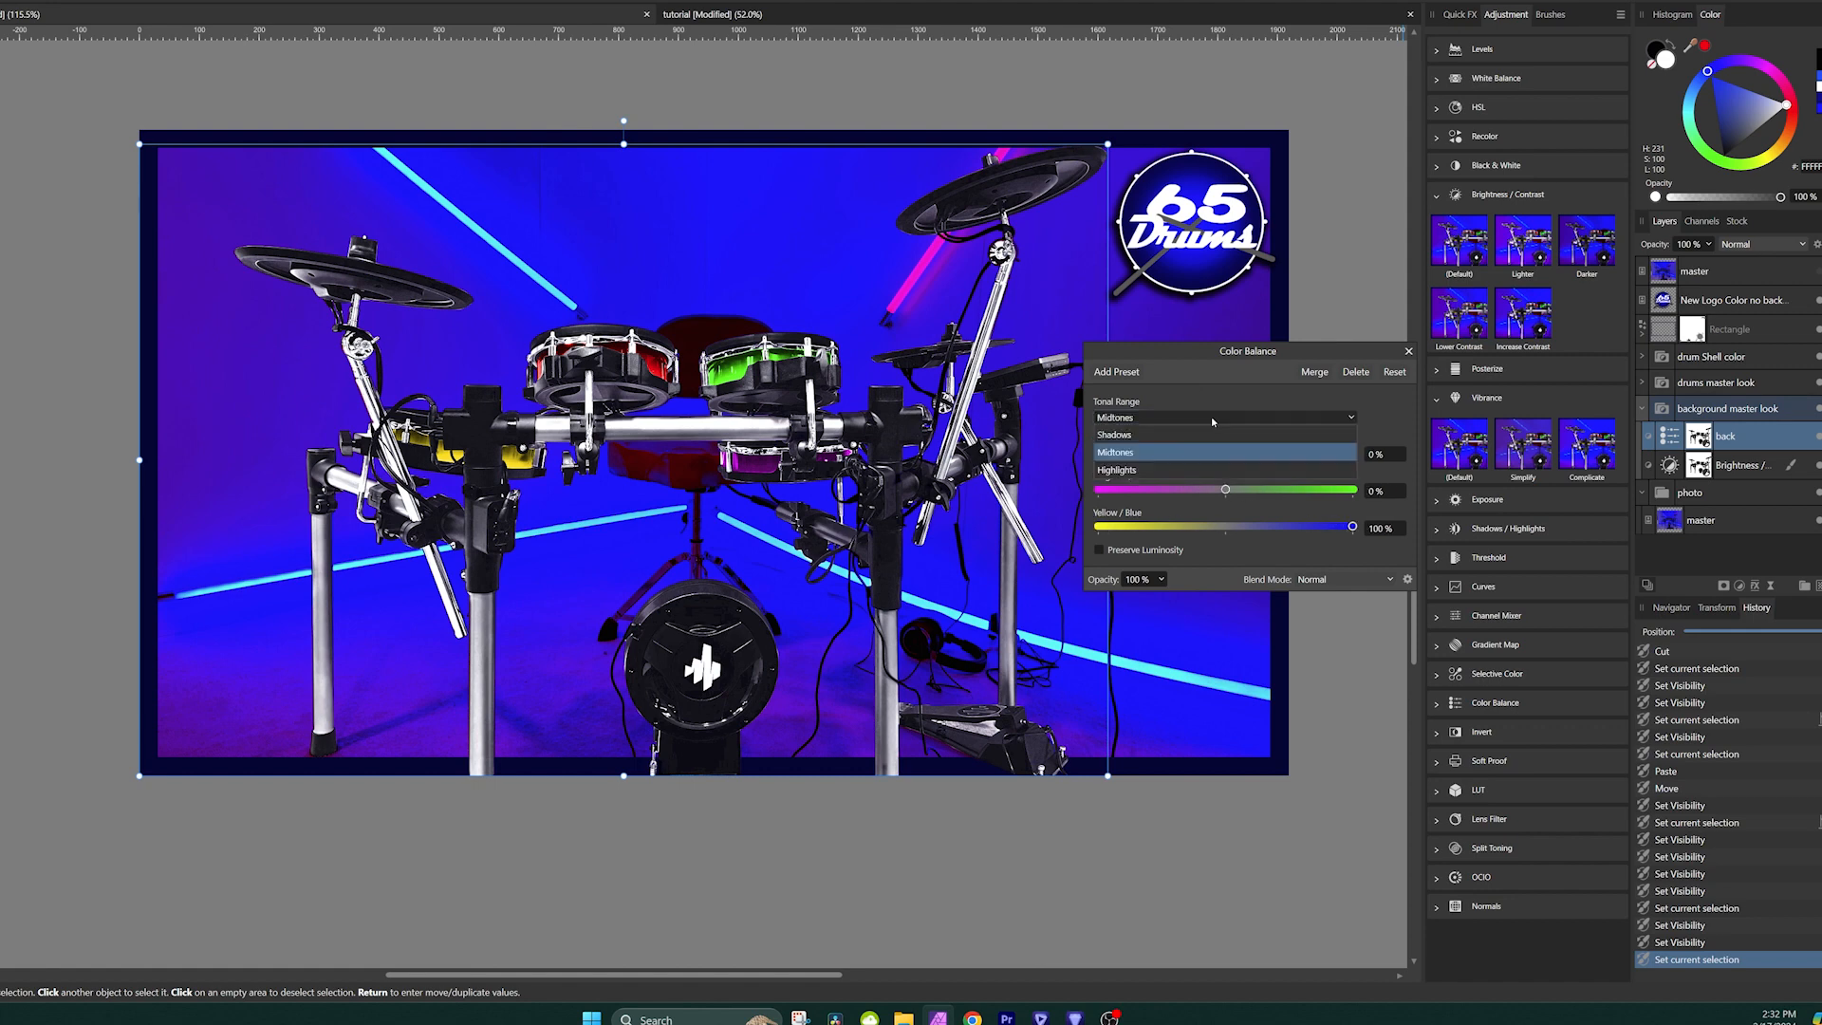
click(1271, 481)
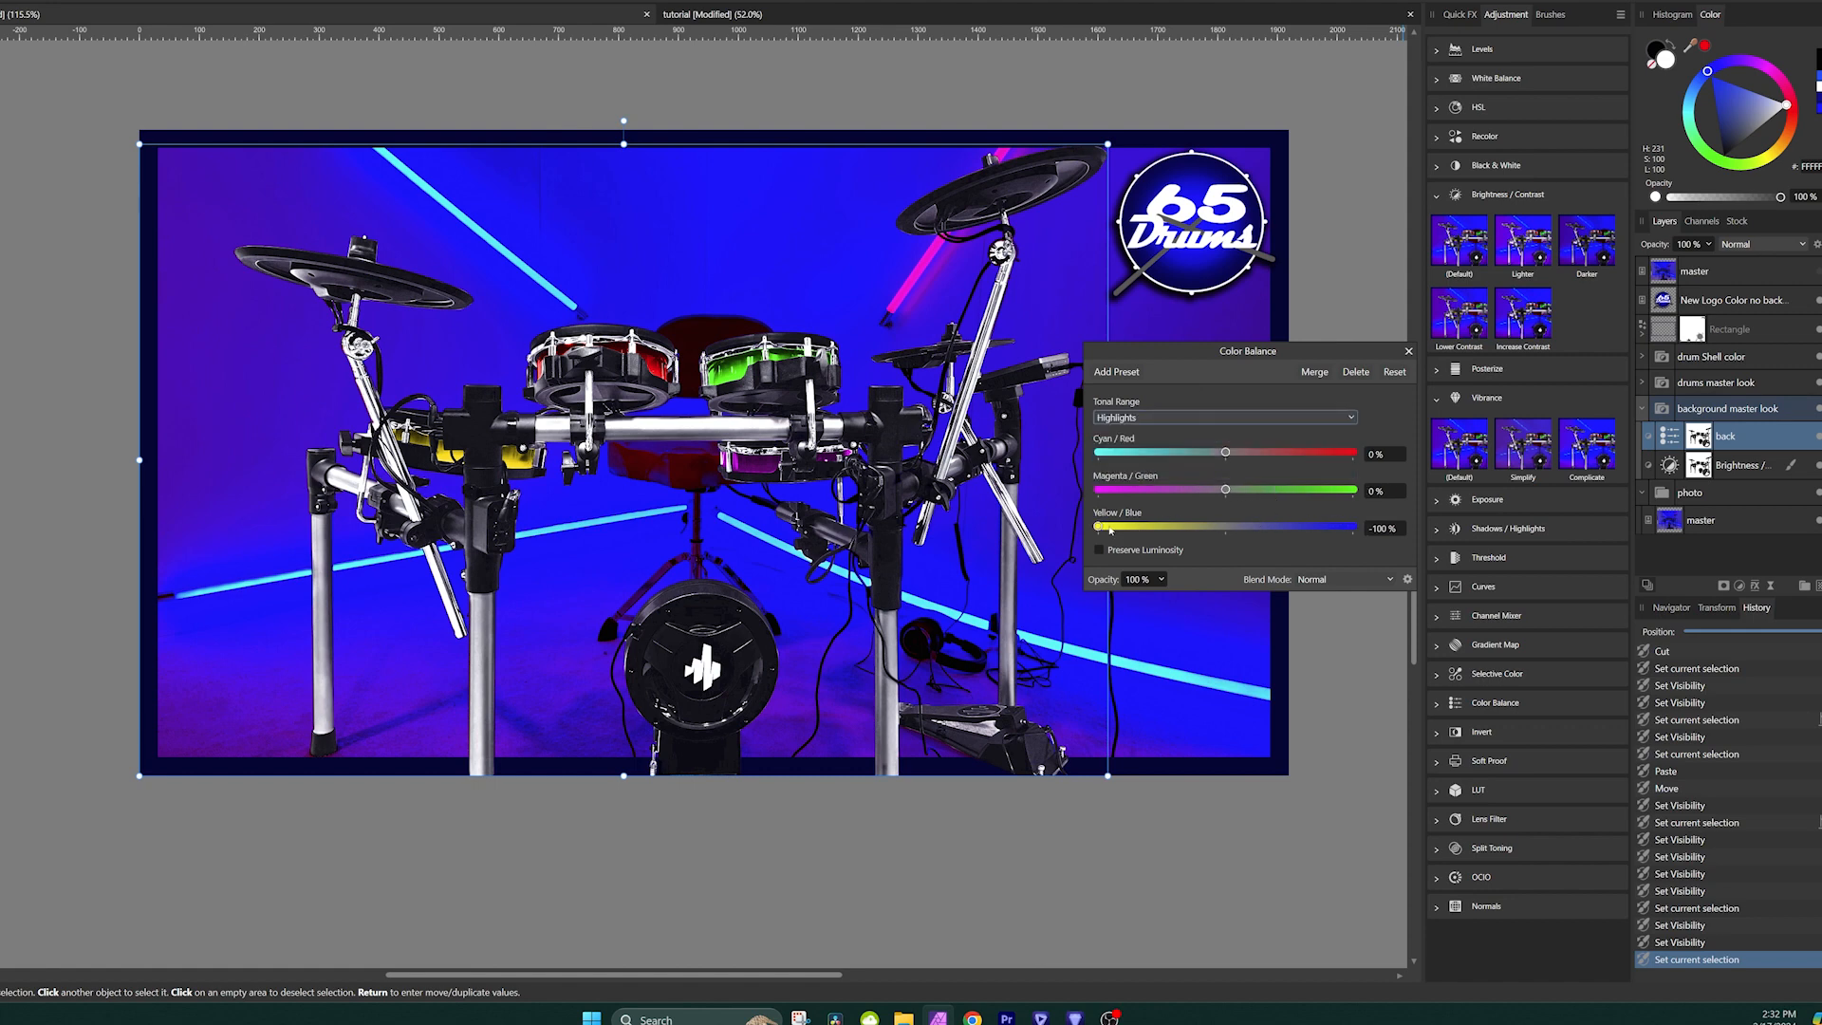
click(1409, 352)
Toggle the back Color Balance adjustment to compare the background, and open the Brightness / Contrast adjustment below it.
click(1819, 436)
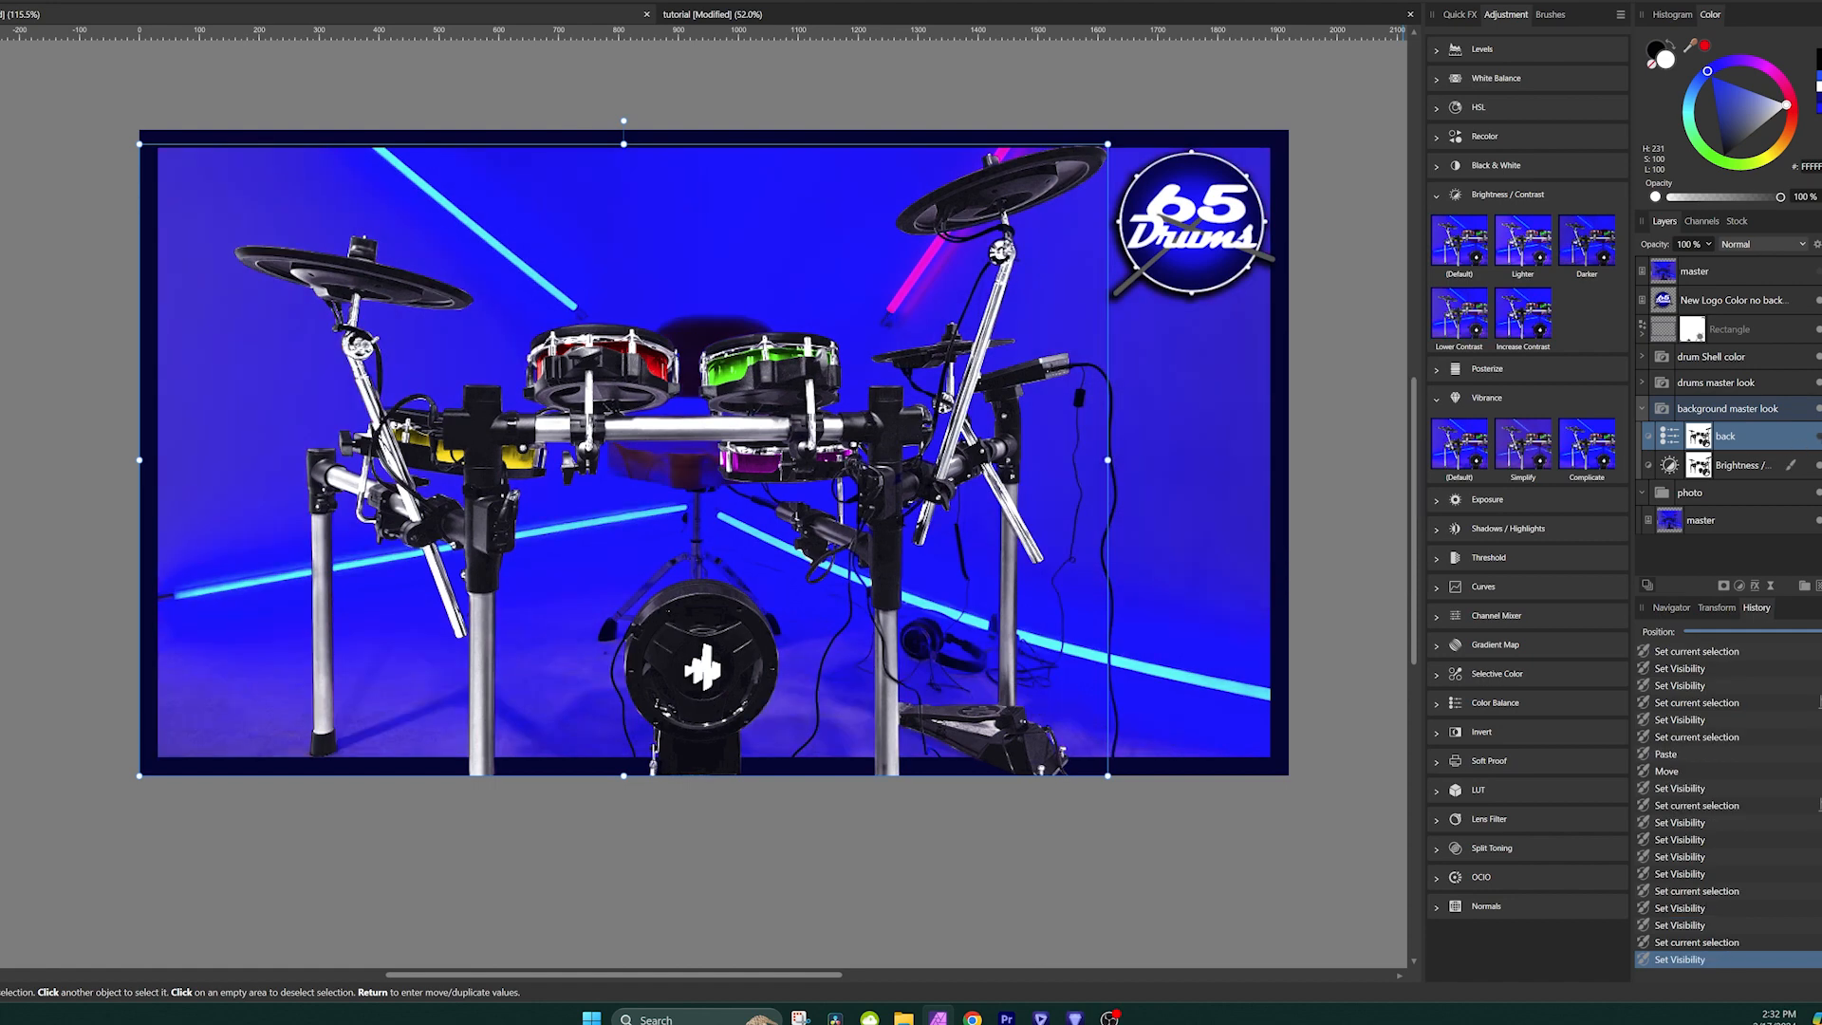
click(1819, 437)
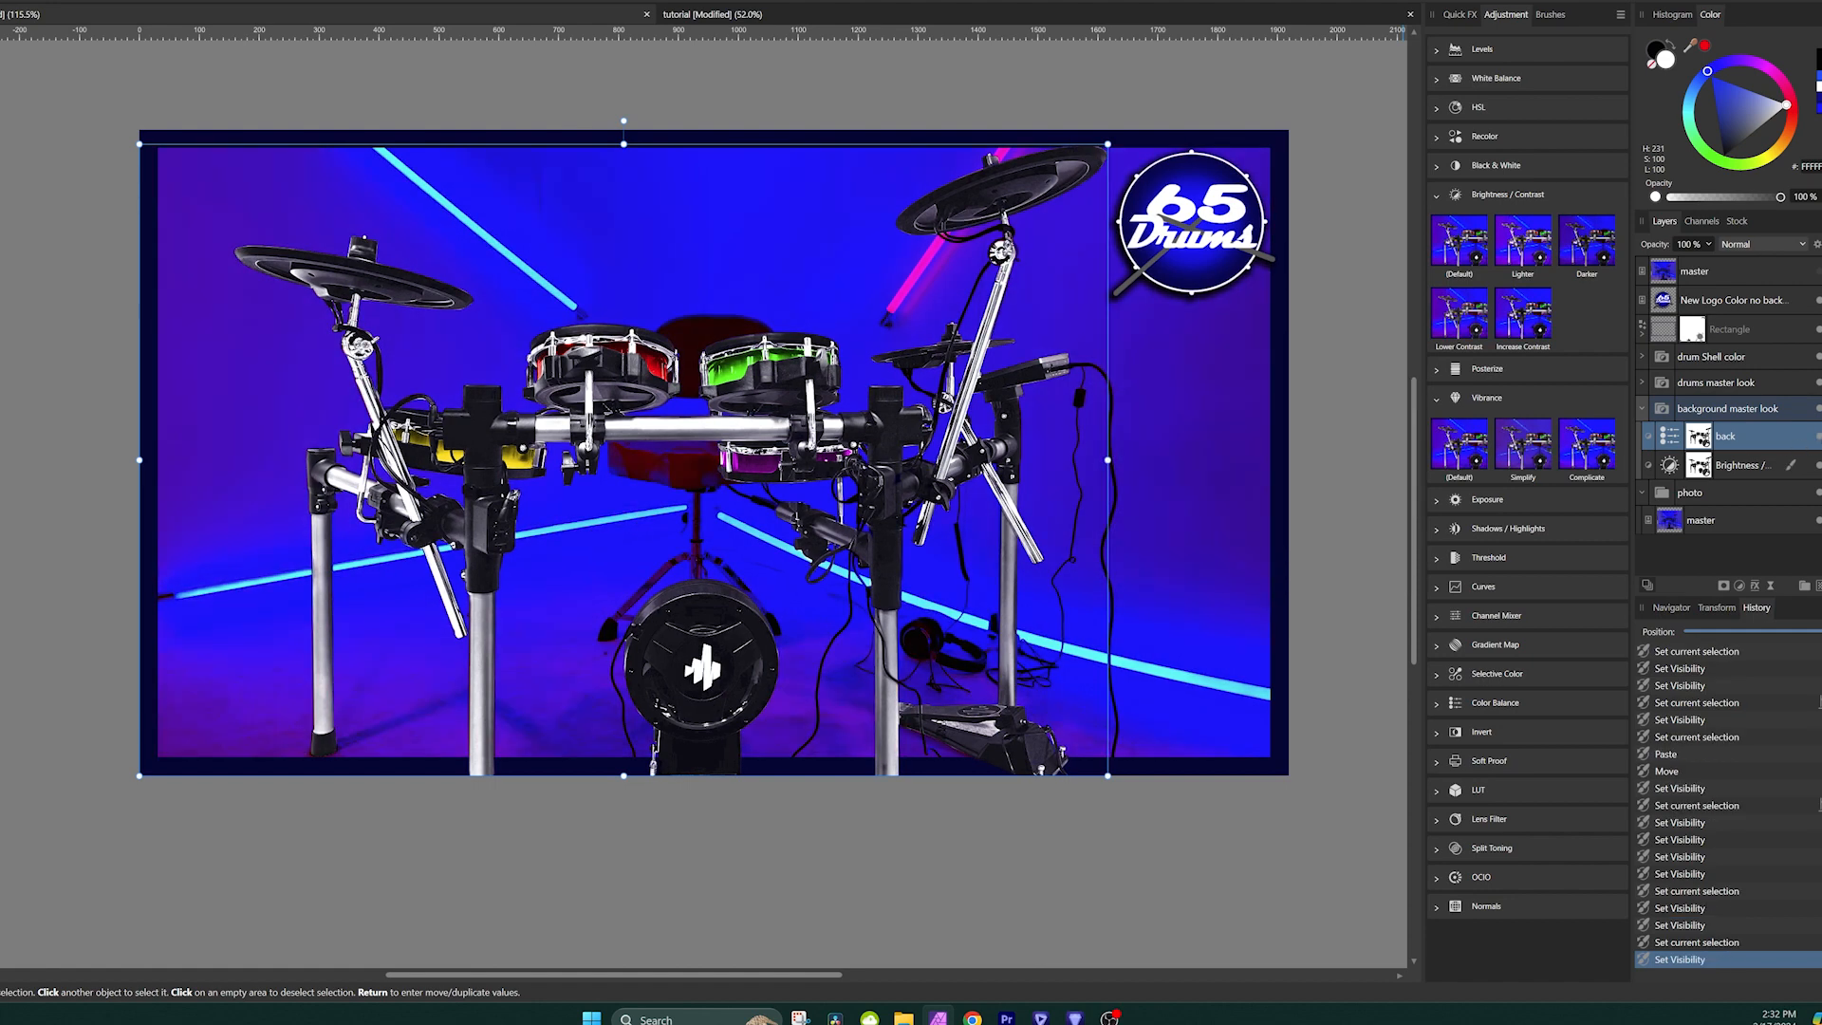
click(1819, 436)
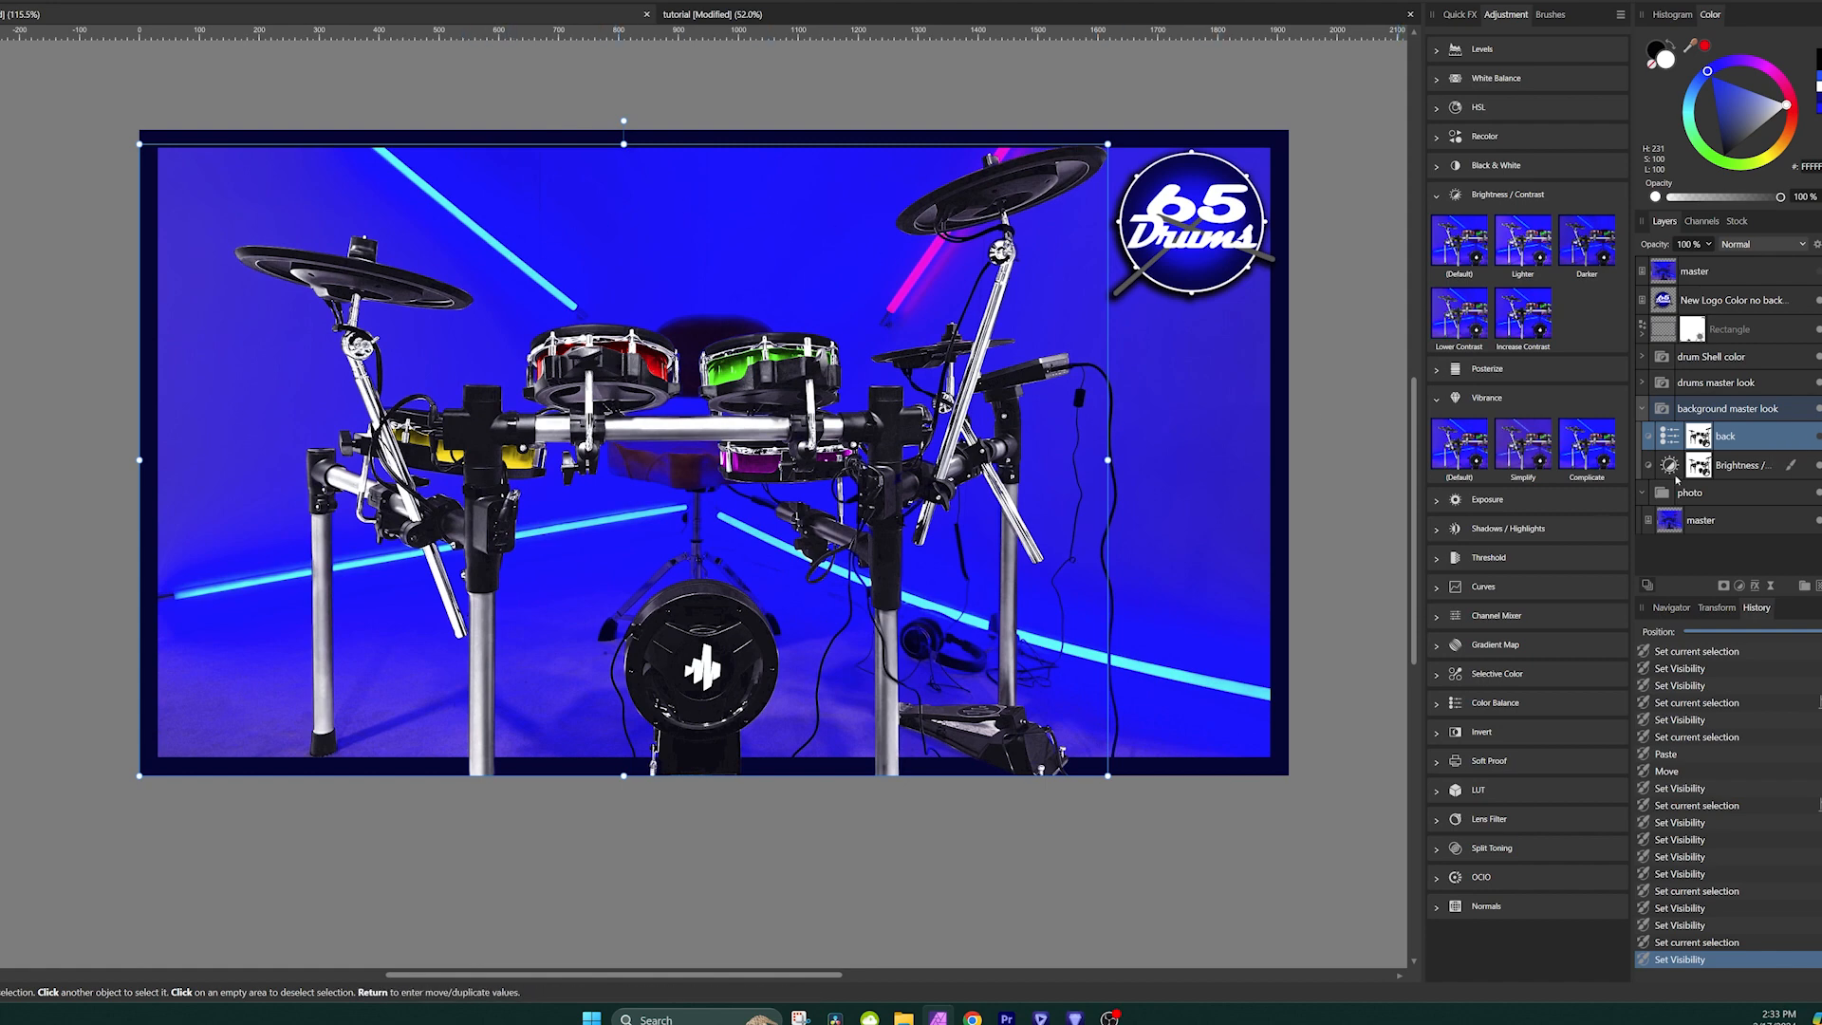
click(1814, 439)
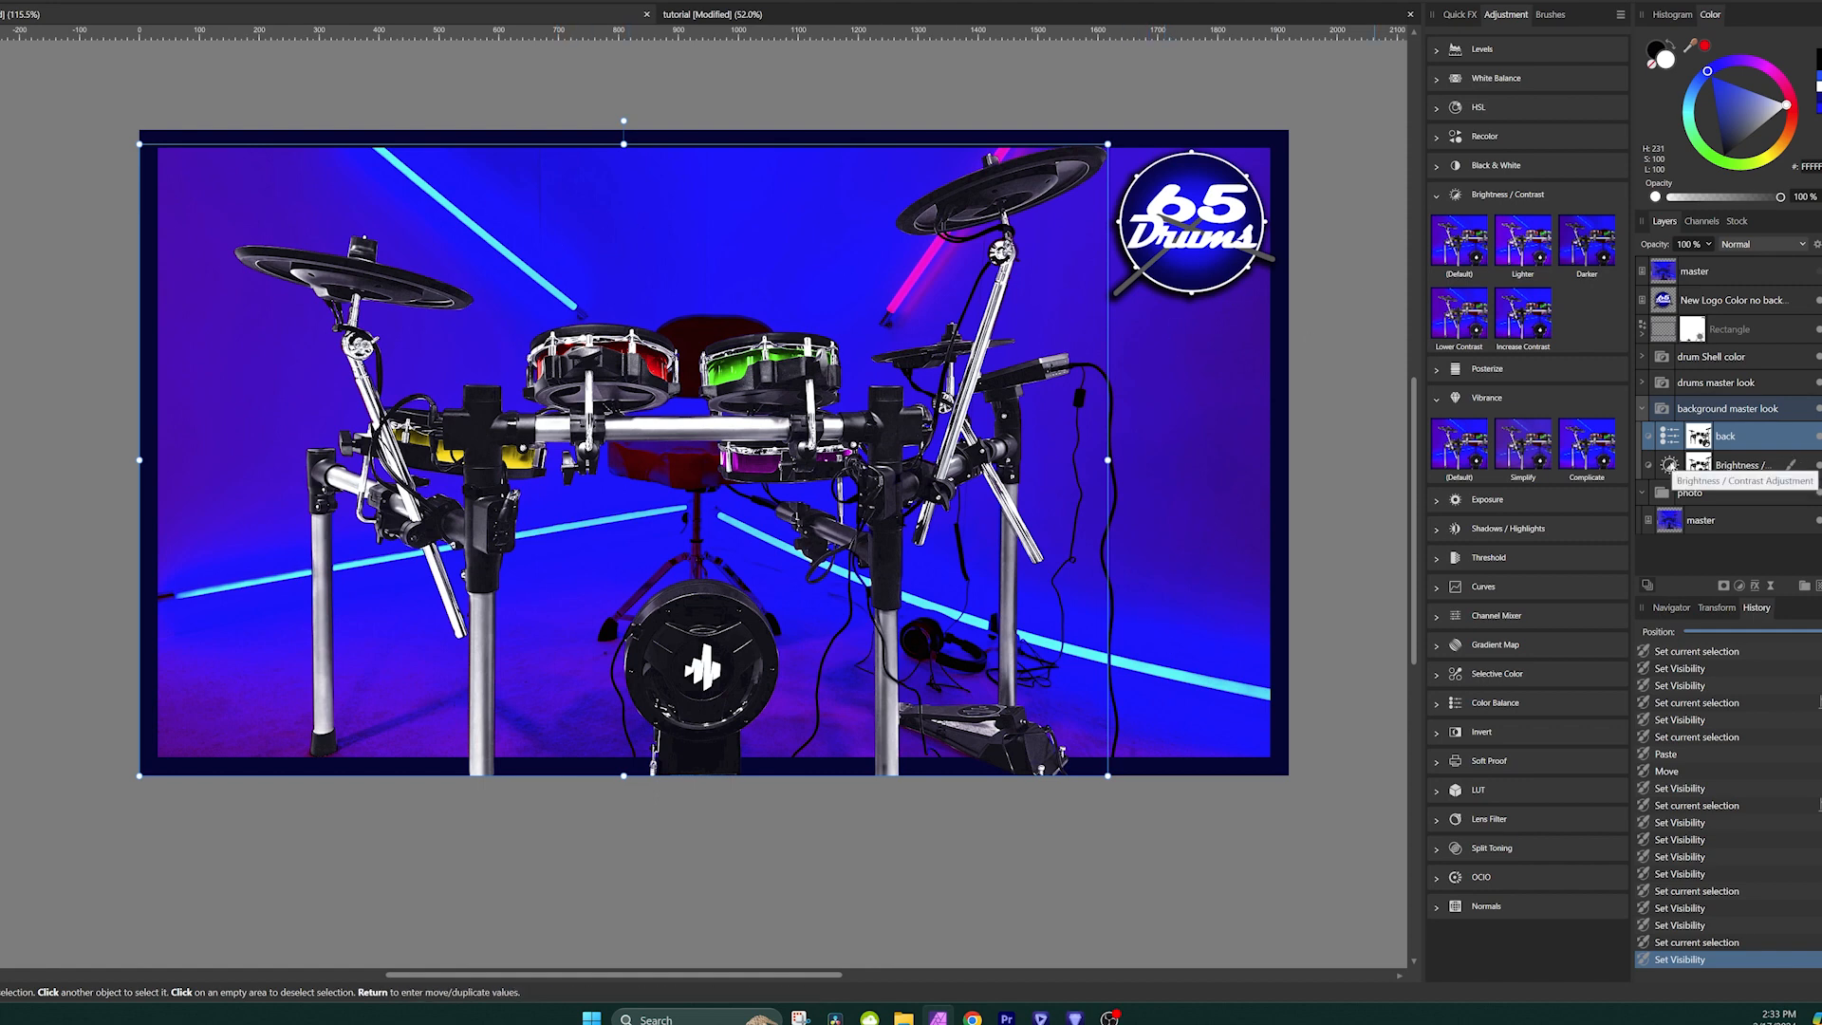
double_click(1687, 479)
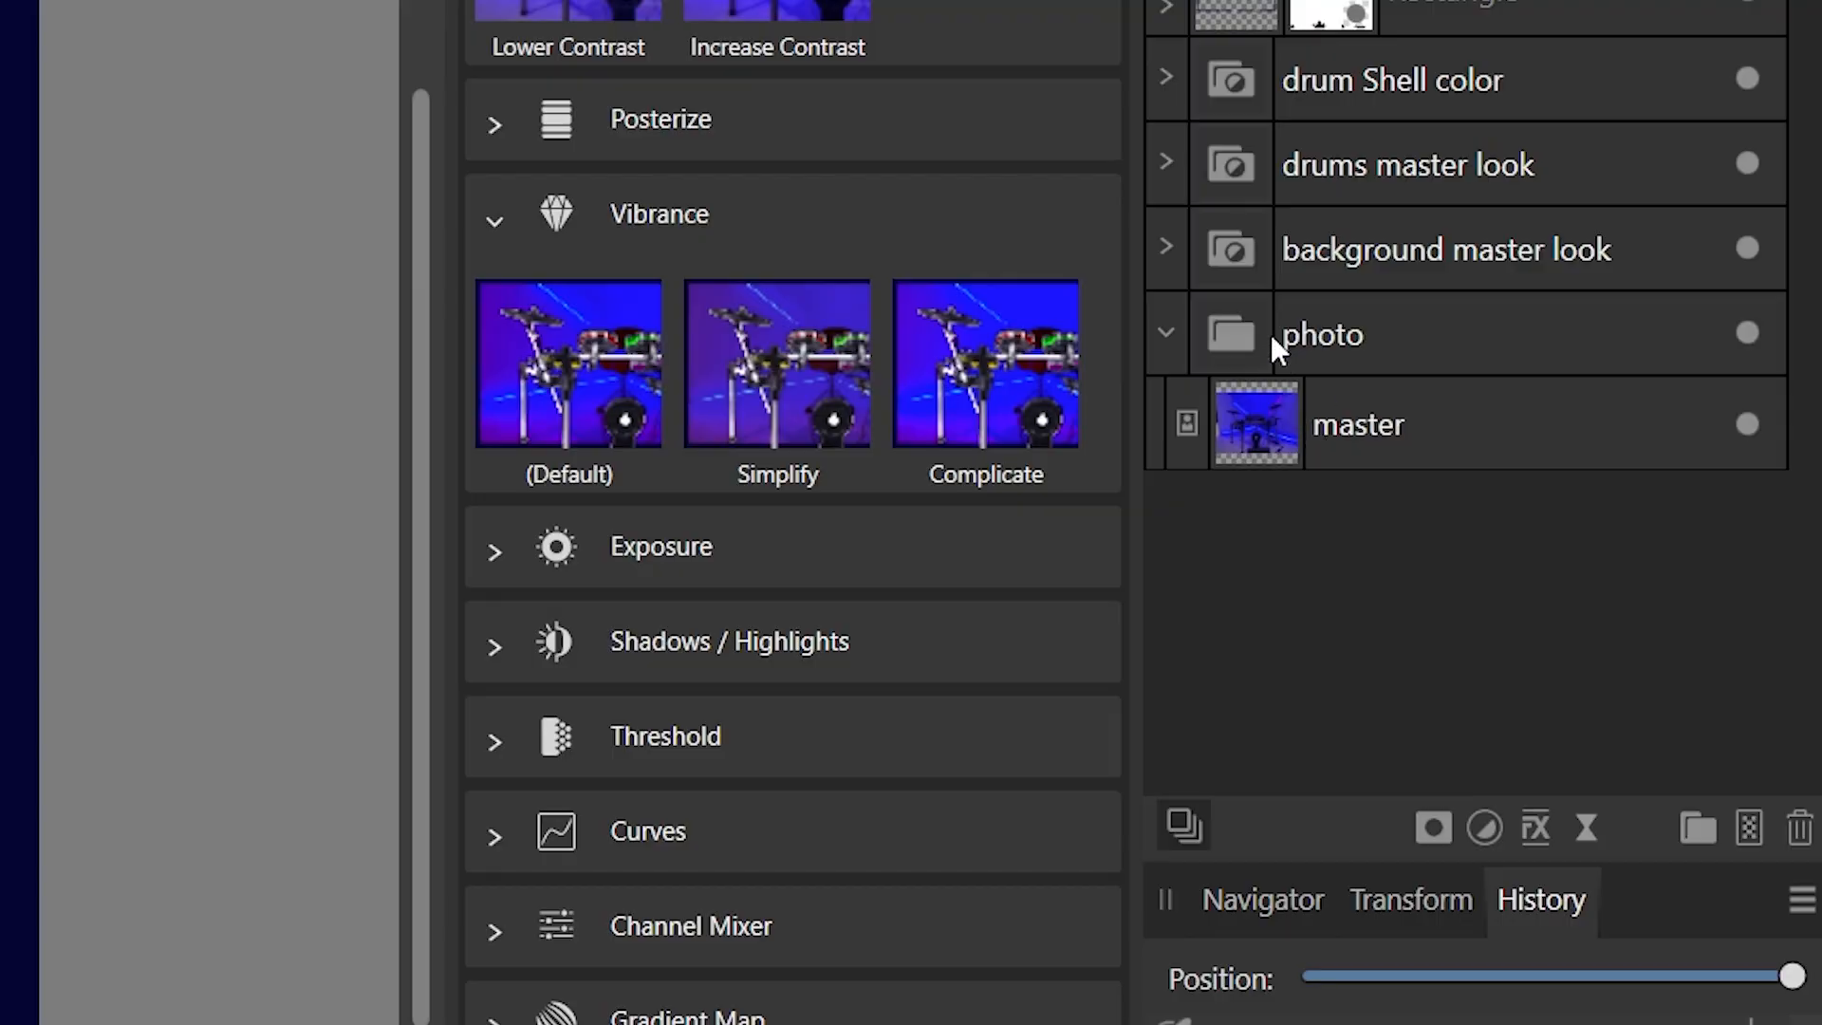
Duplicate the master image inside the photo group.
click(1274, 334)
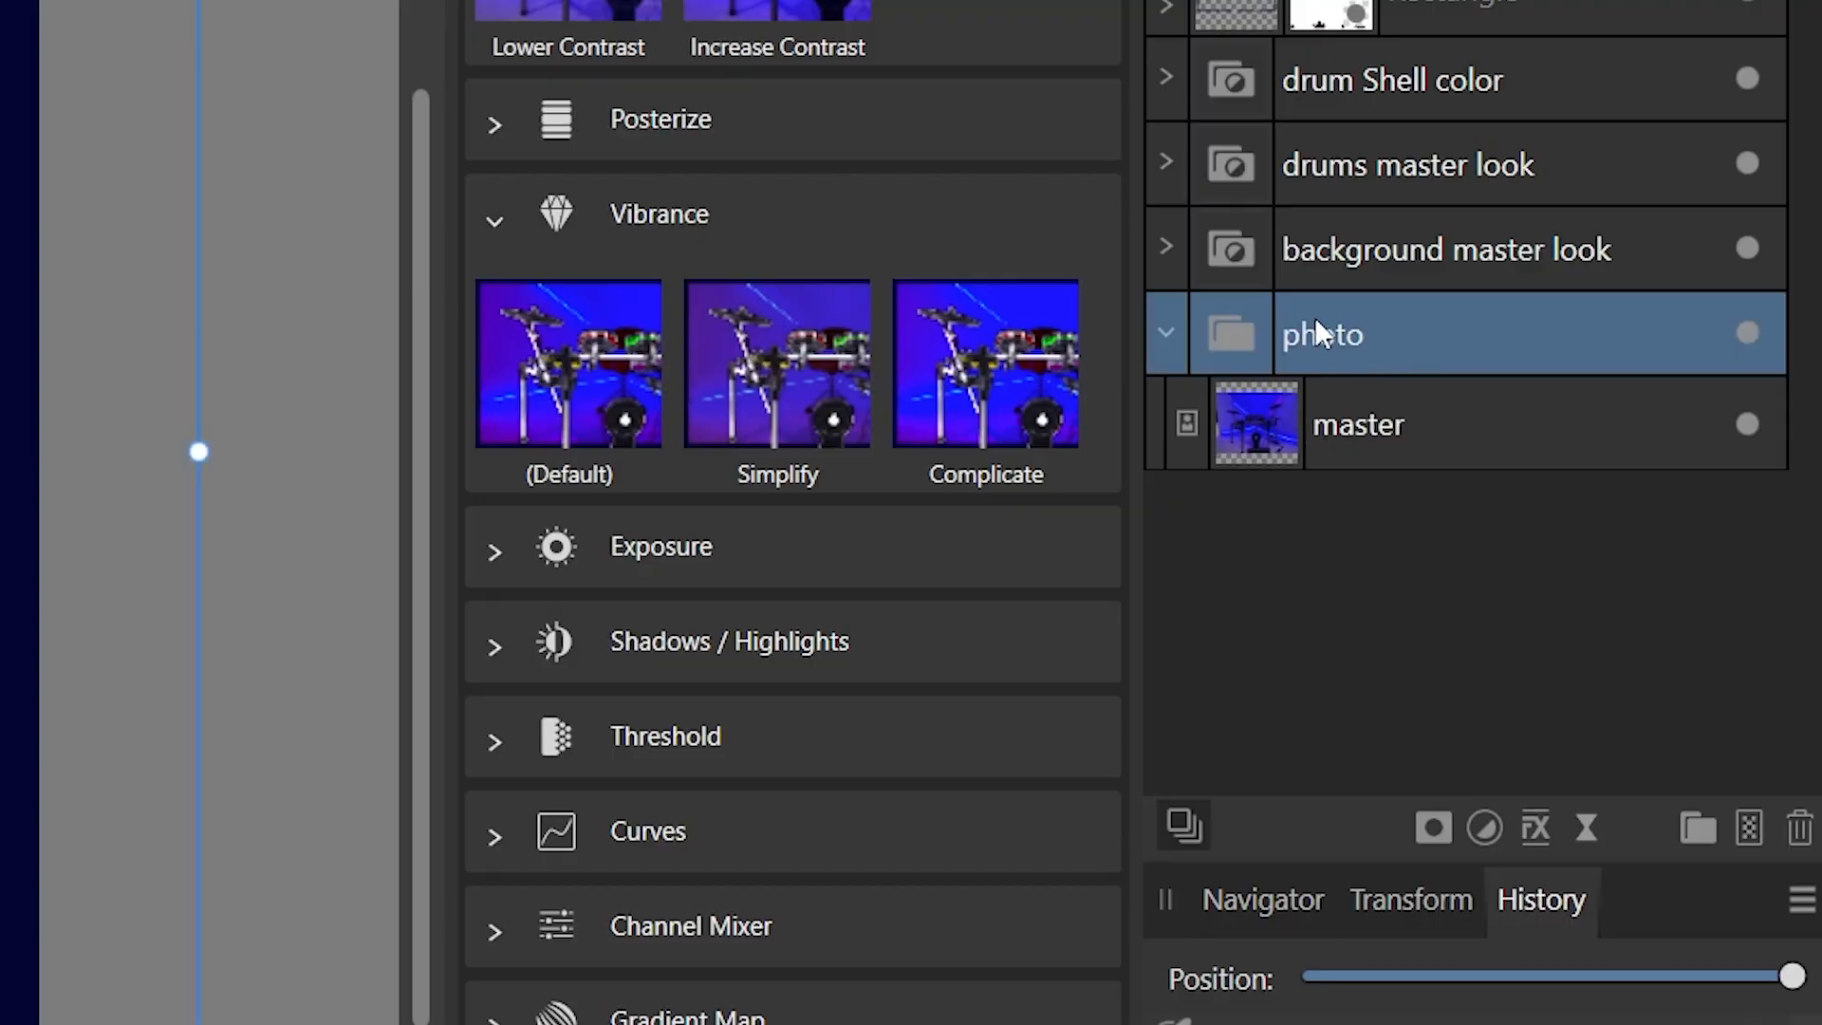
click(1267, 423)
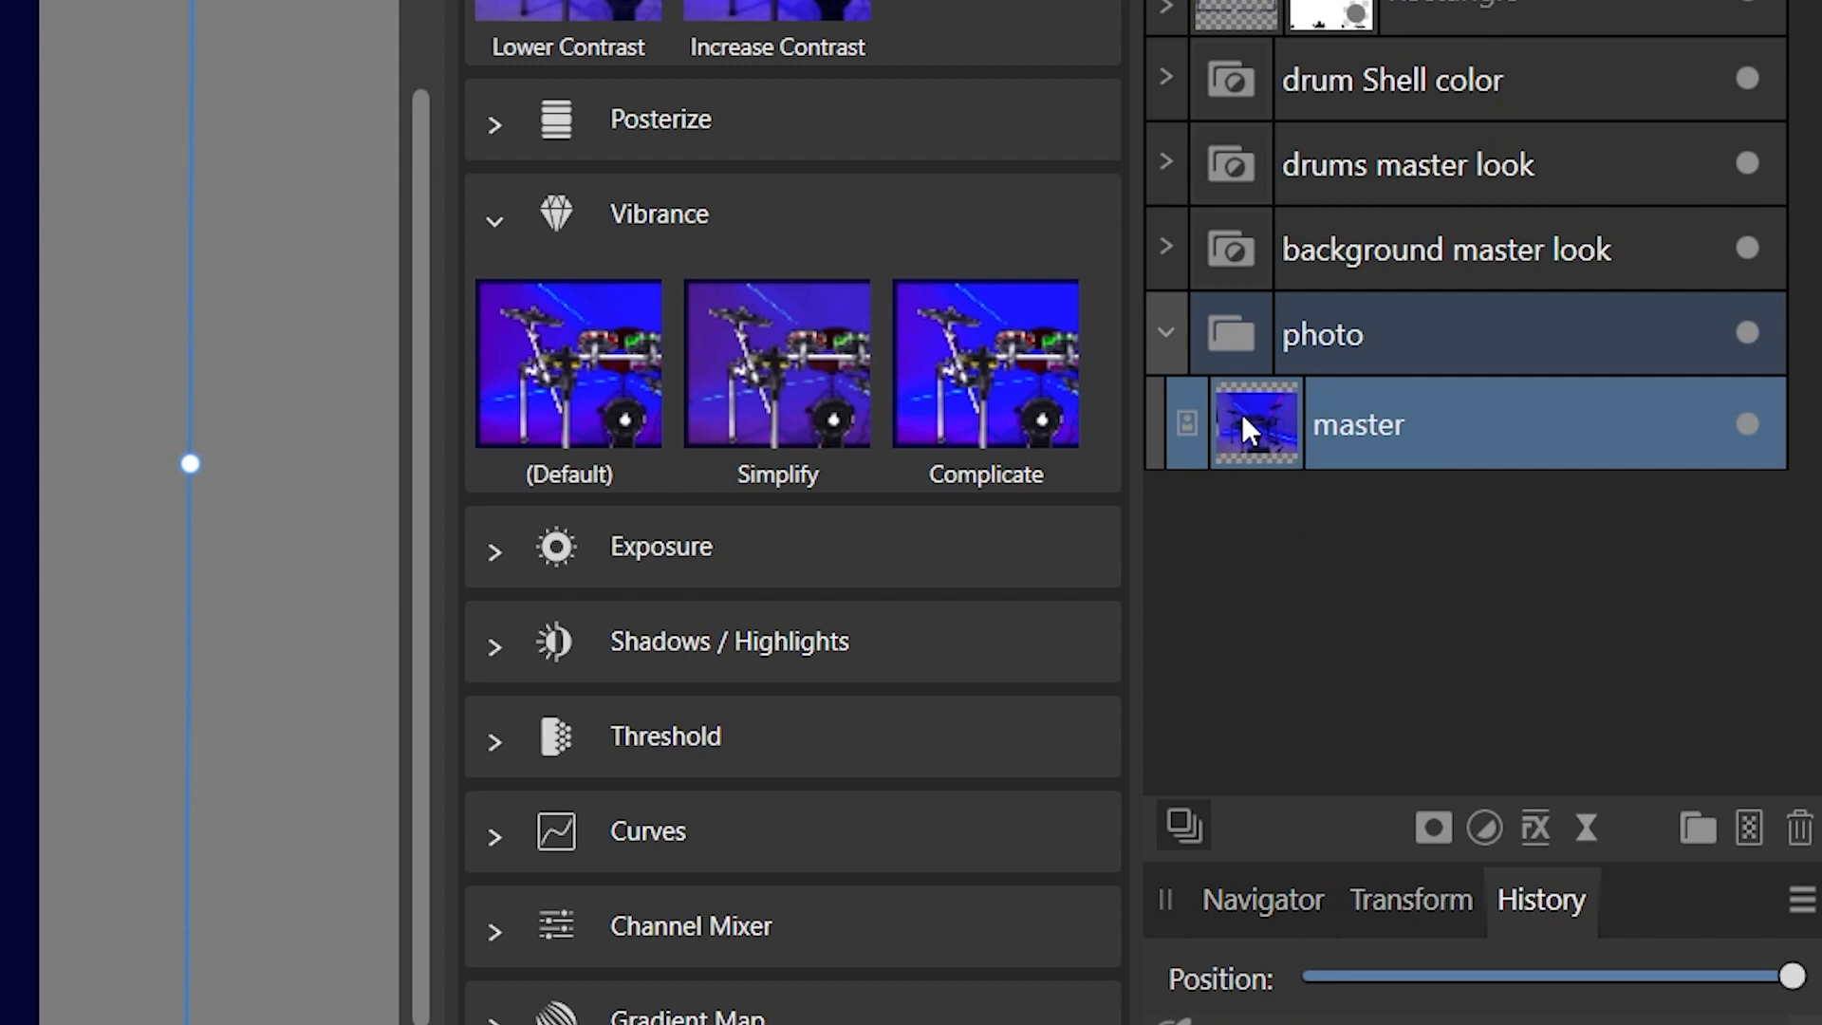
key(ctrl+j)
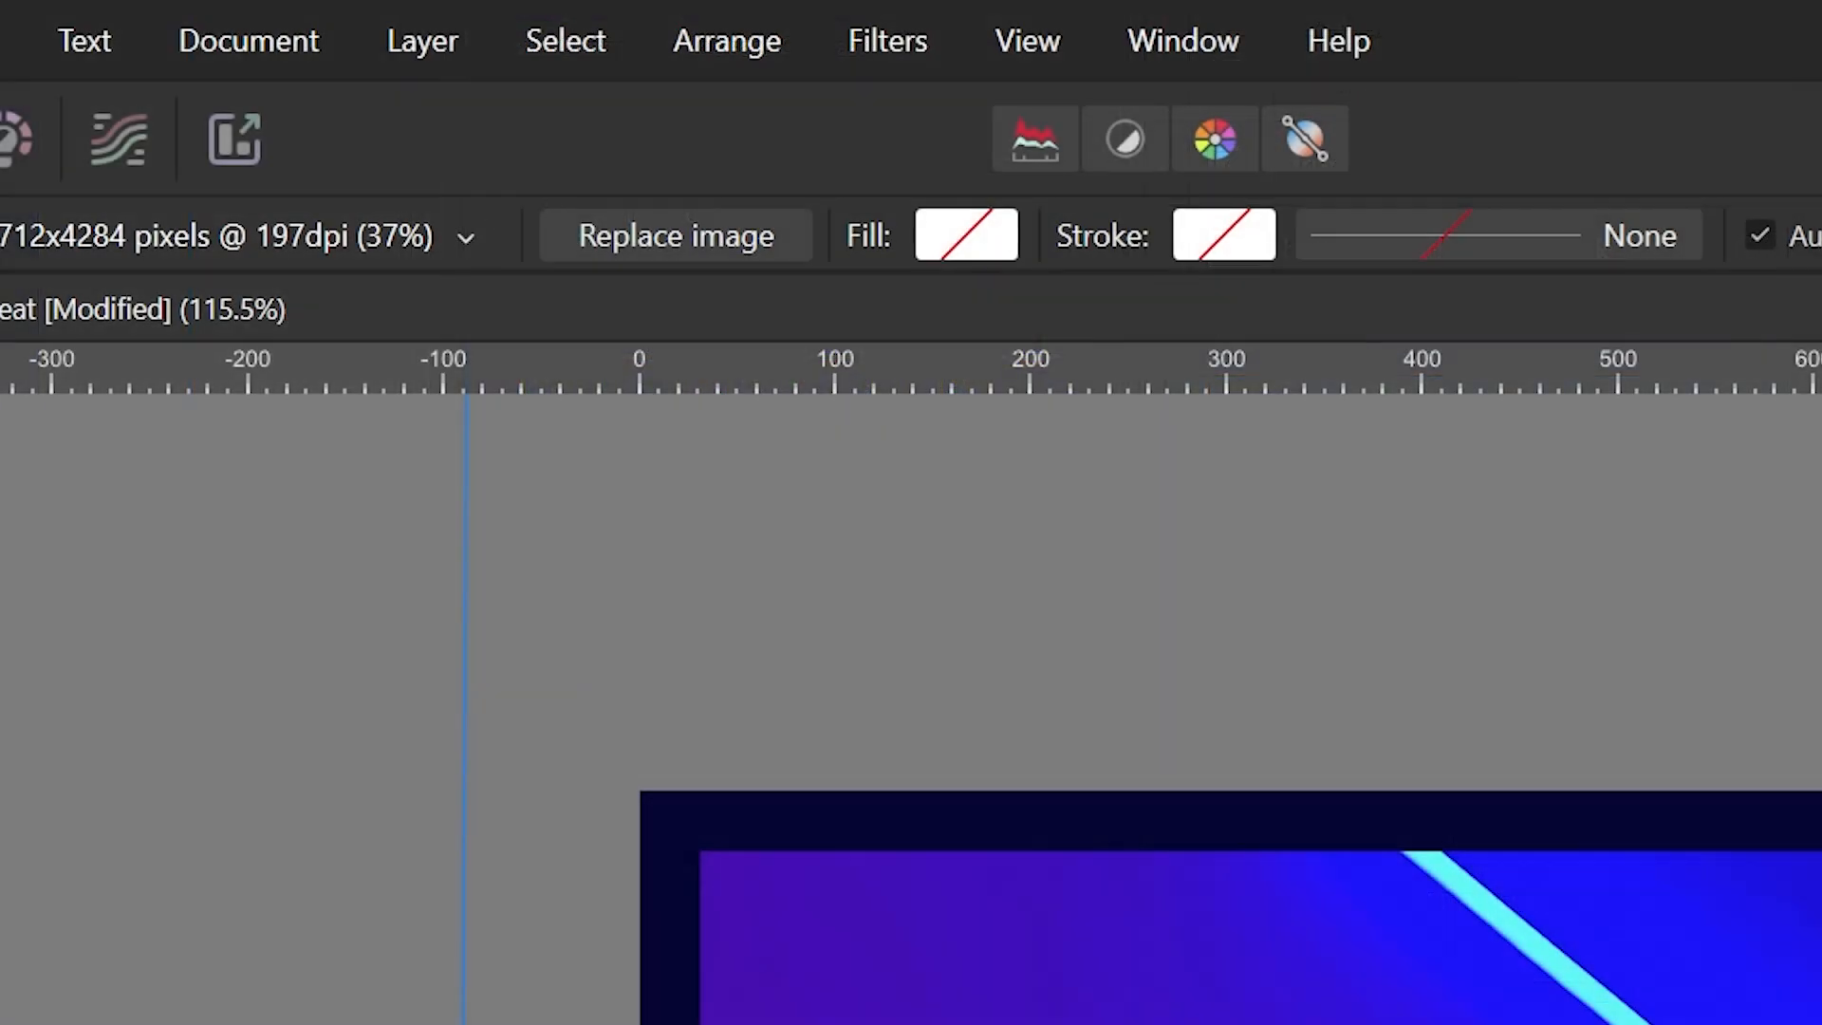
Sharpen the duplicated master layer with an Unsharp Mask filter at a 0.9 px radius and fit the image in view.
click(919, 38)
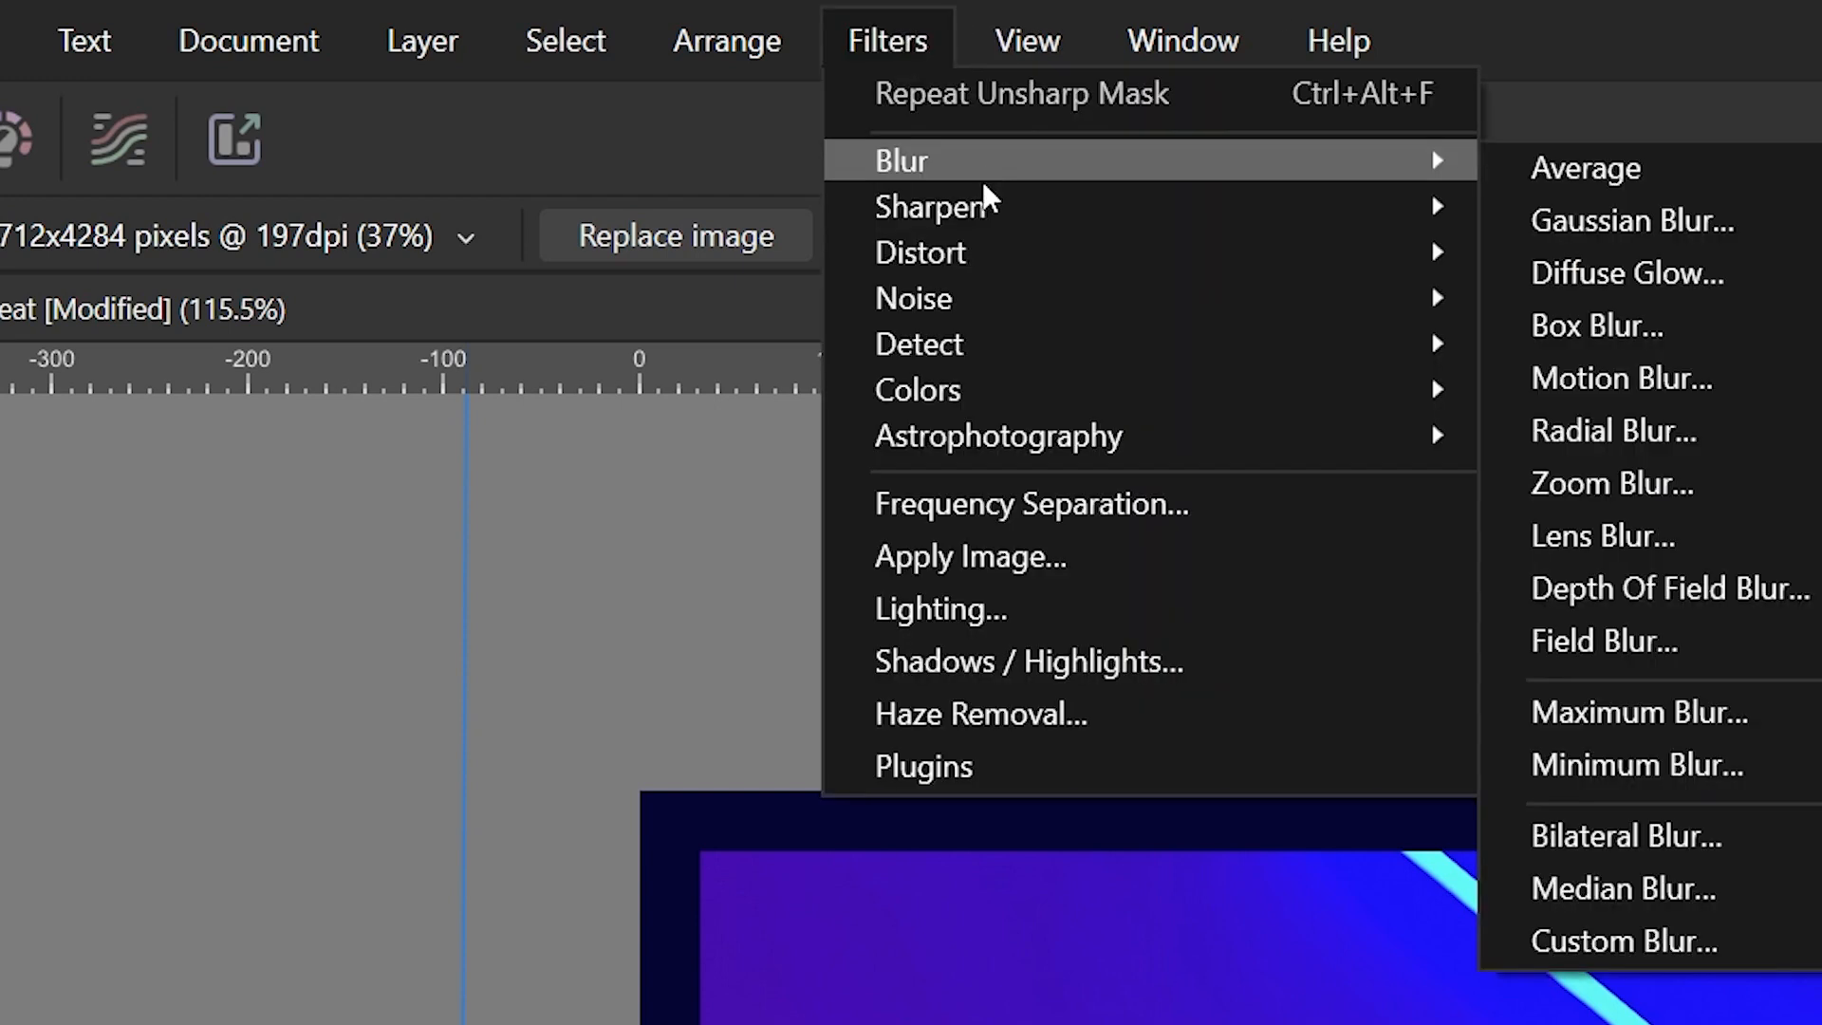
mouse_move(1117, 207)
click(1577, 267)
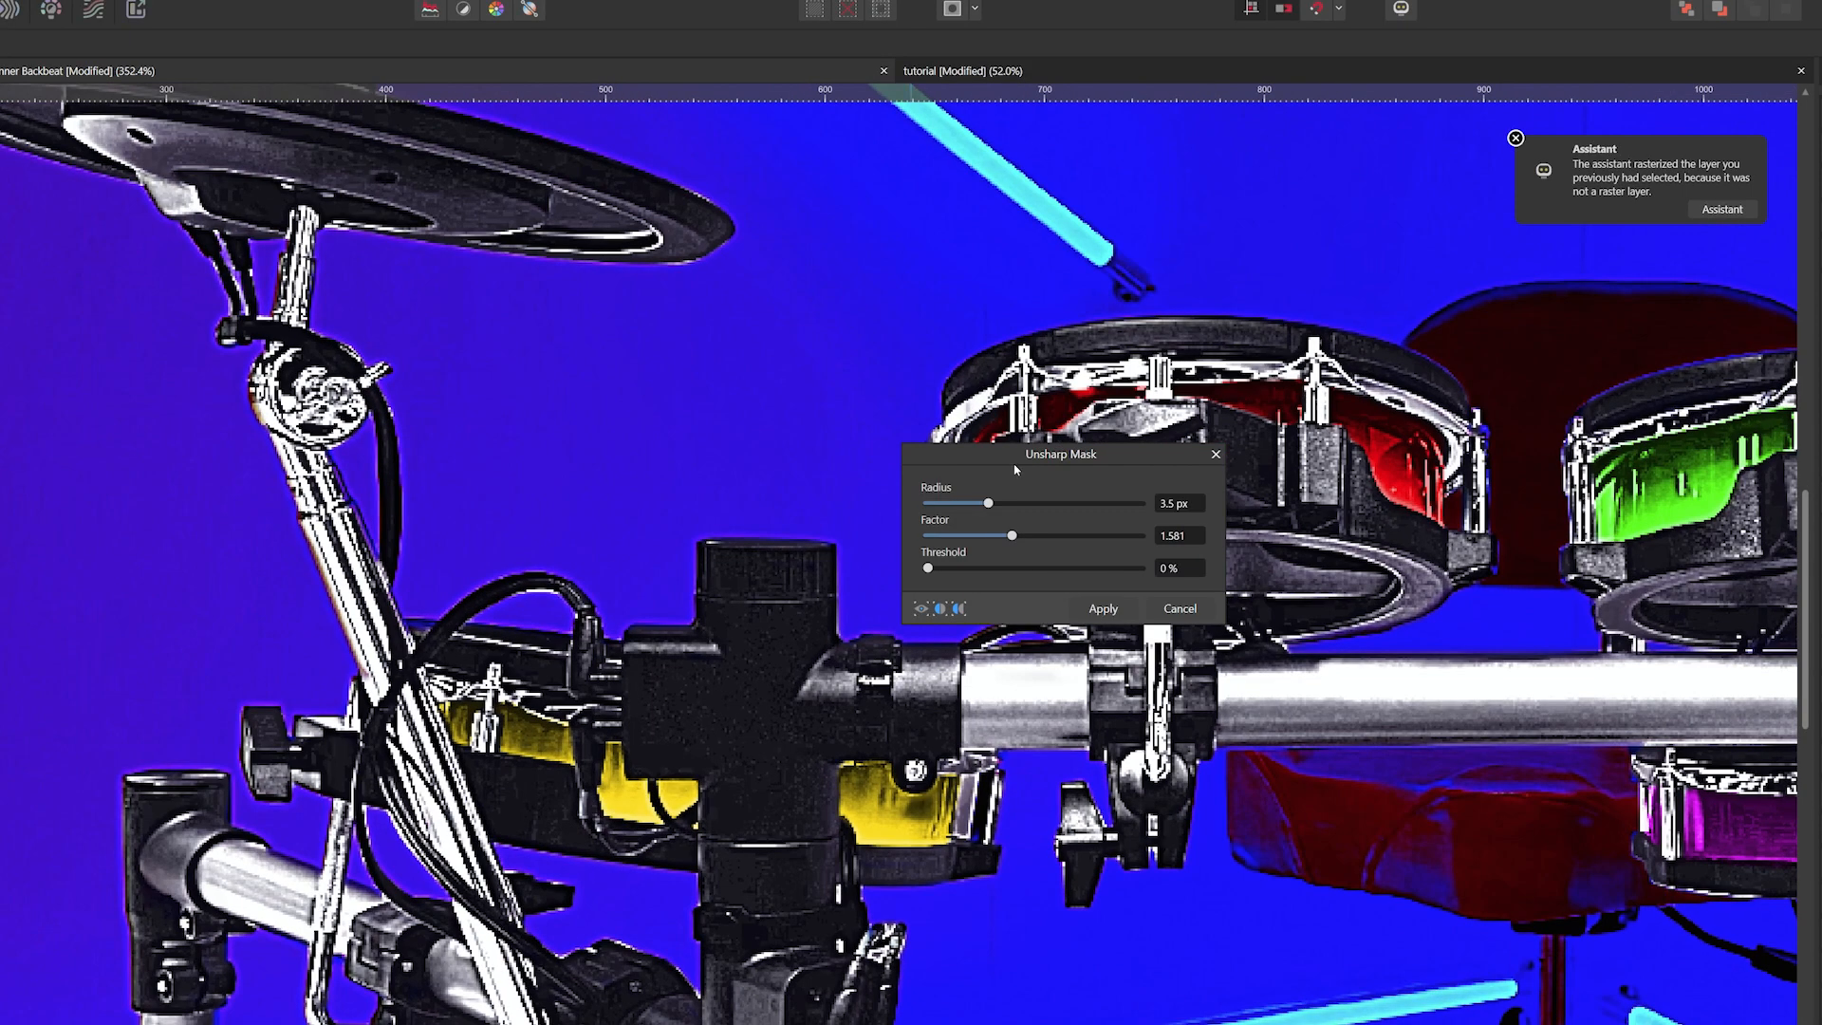
drag(1021, 448, 821, 482)
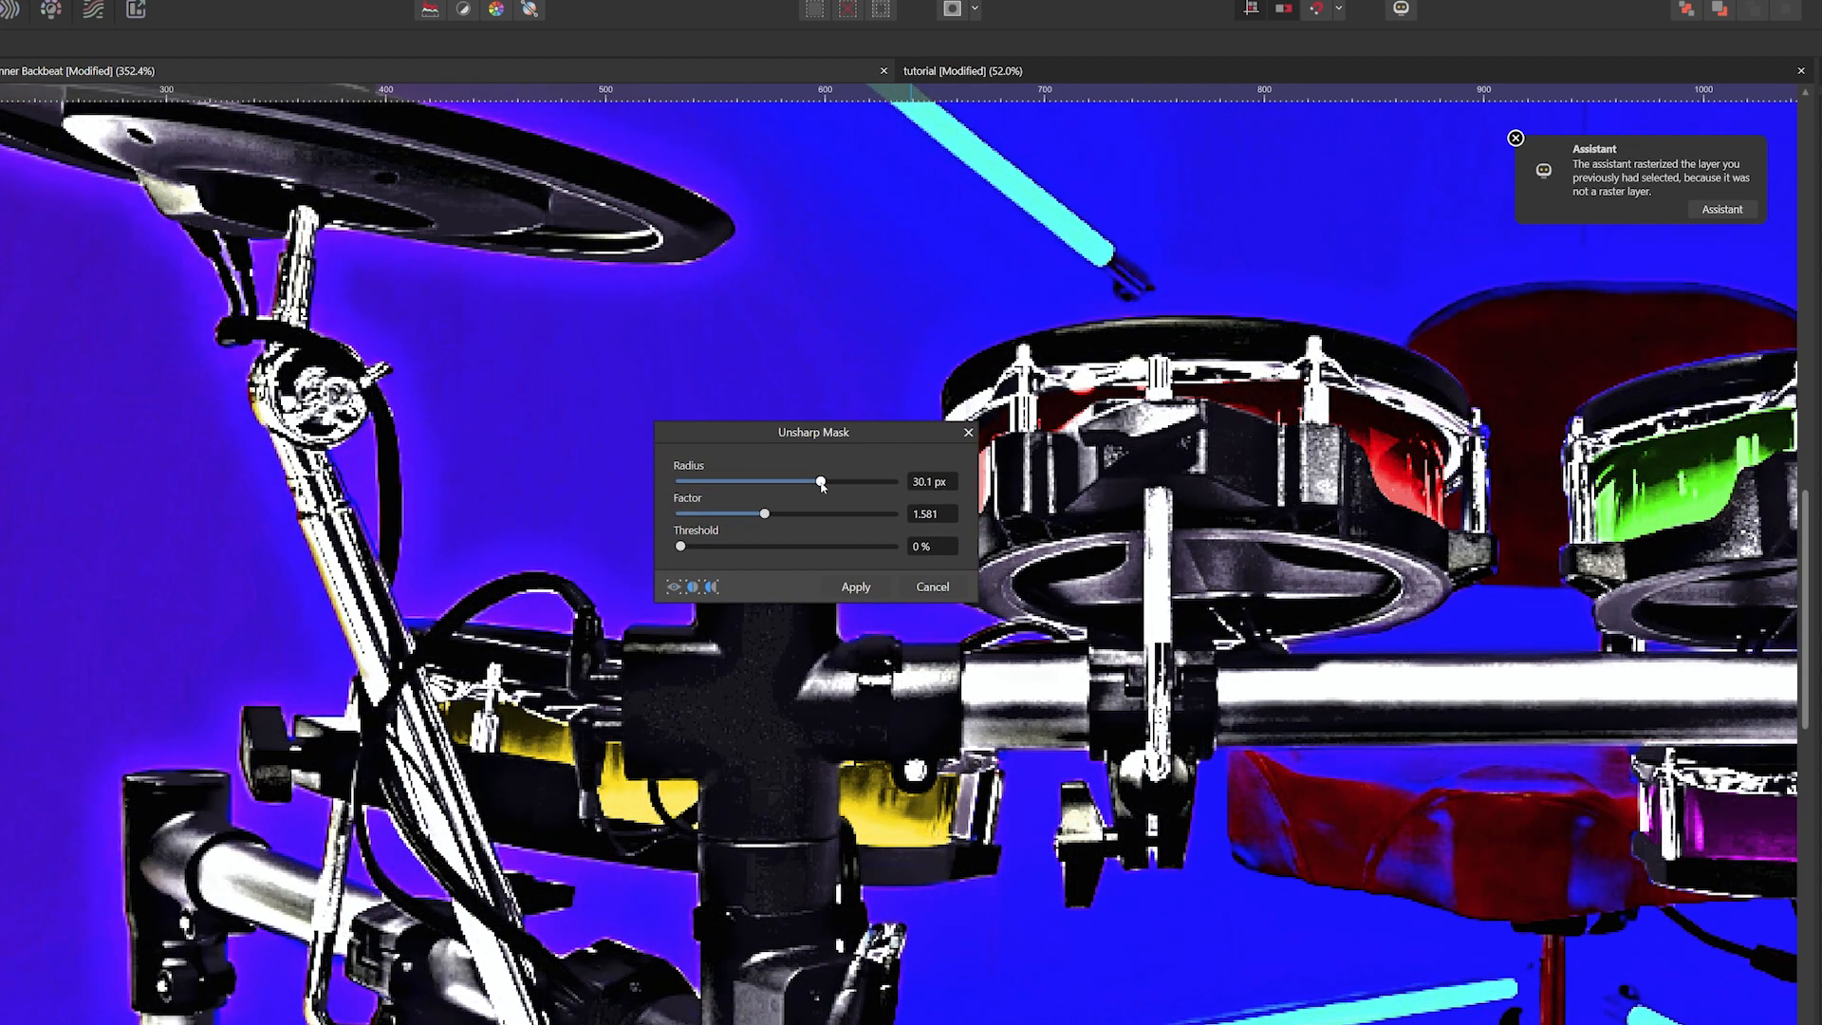
drag(820, 482, 723, 484)
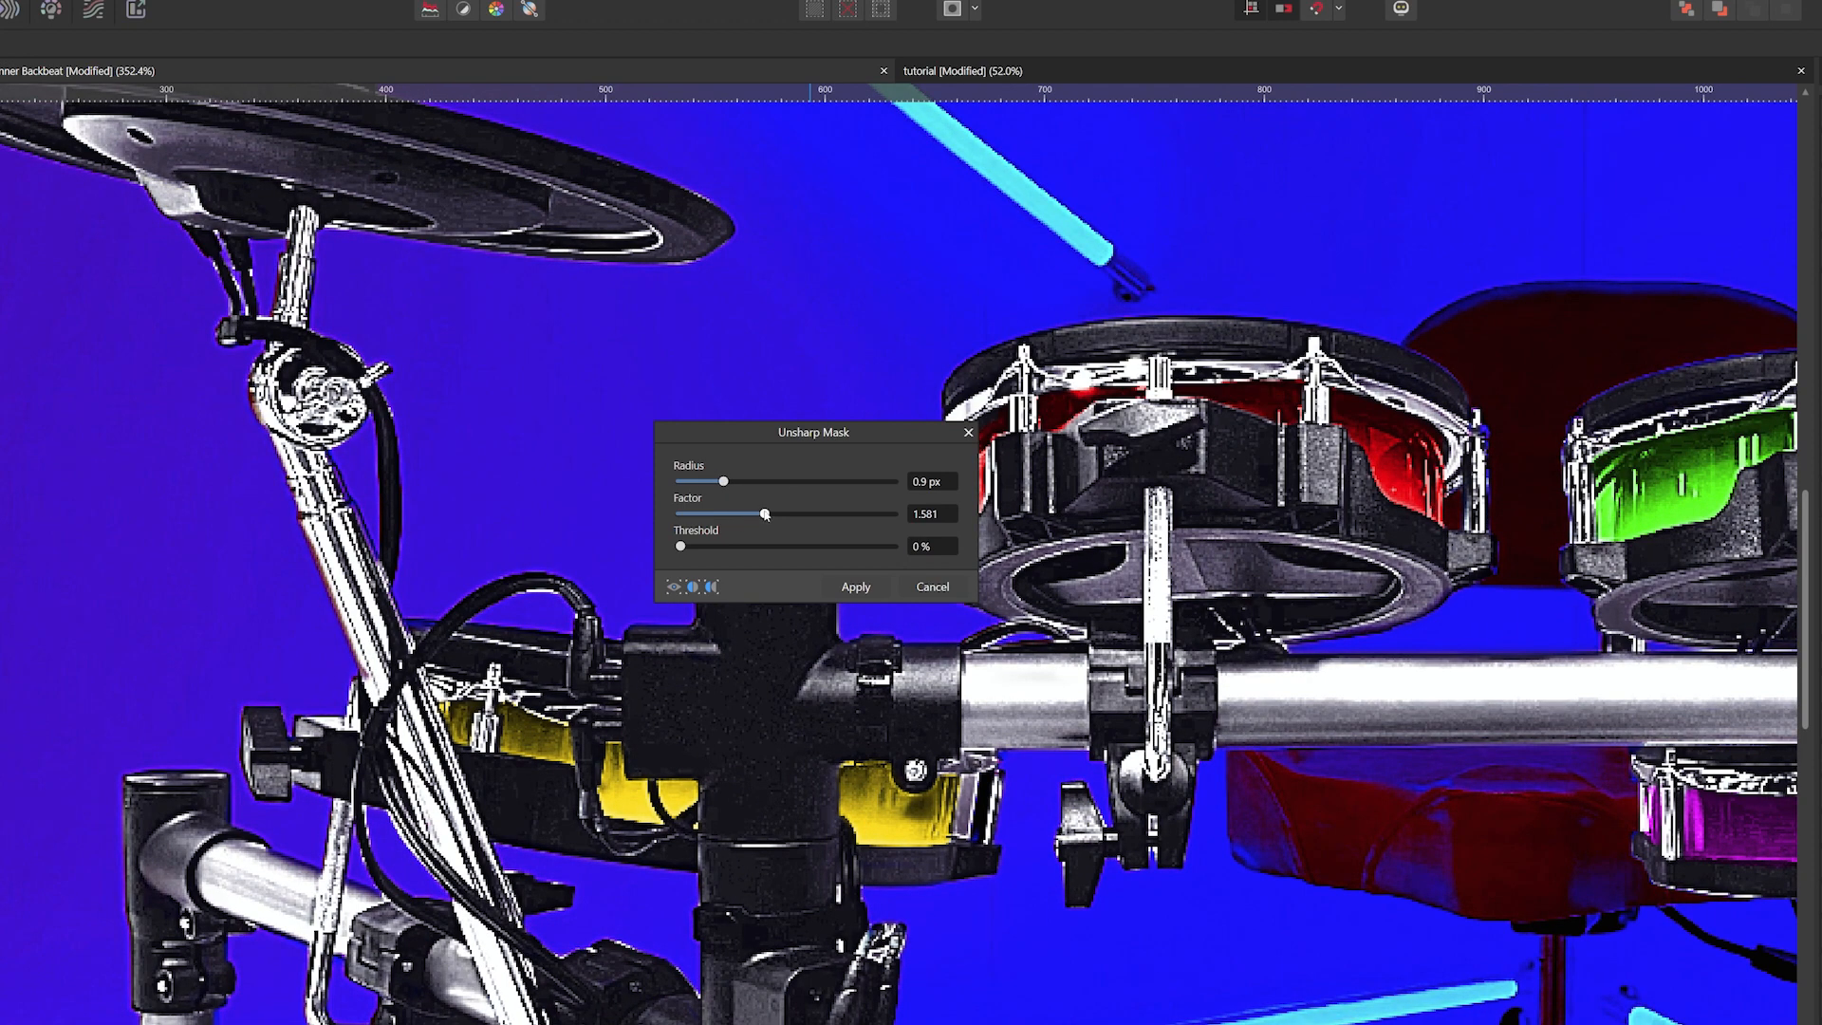
mouse_move(765, 513)
mouse_down()
mouse_move(890, 518)
mouse_move(773, 520)
mouse_up()
mouse_move(681, 548)
mouse_down()
mouse_move(759, 547)
mouse_move(680, 556)
mouse_up()
click(856, 586)
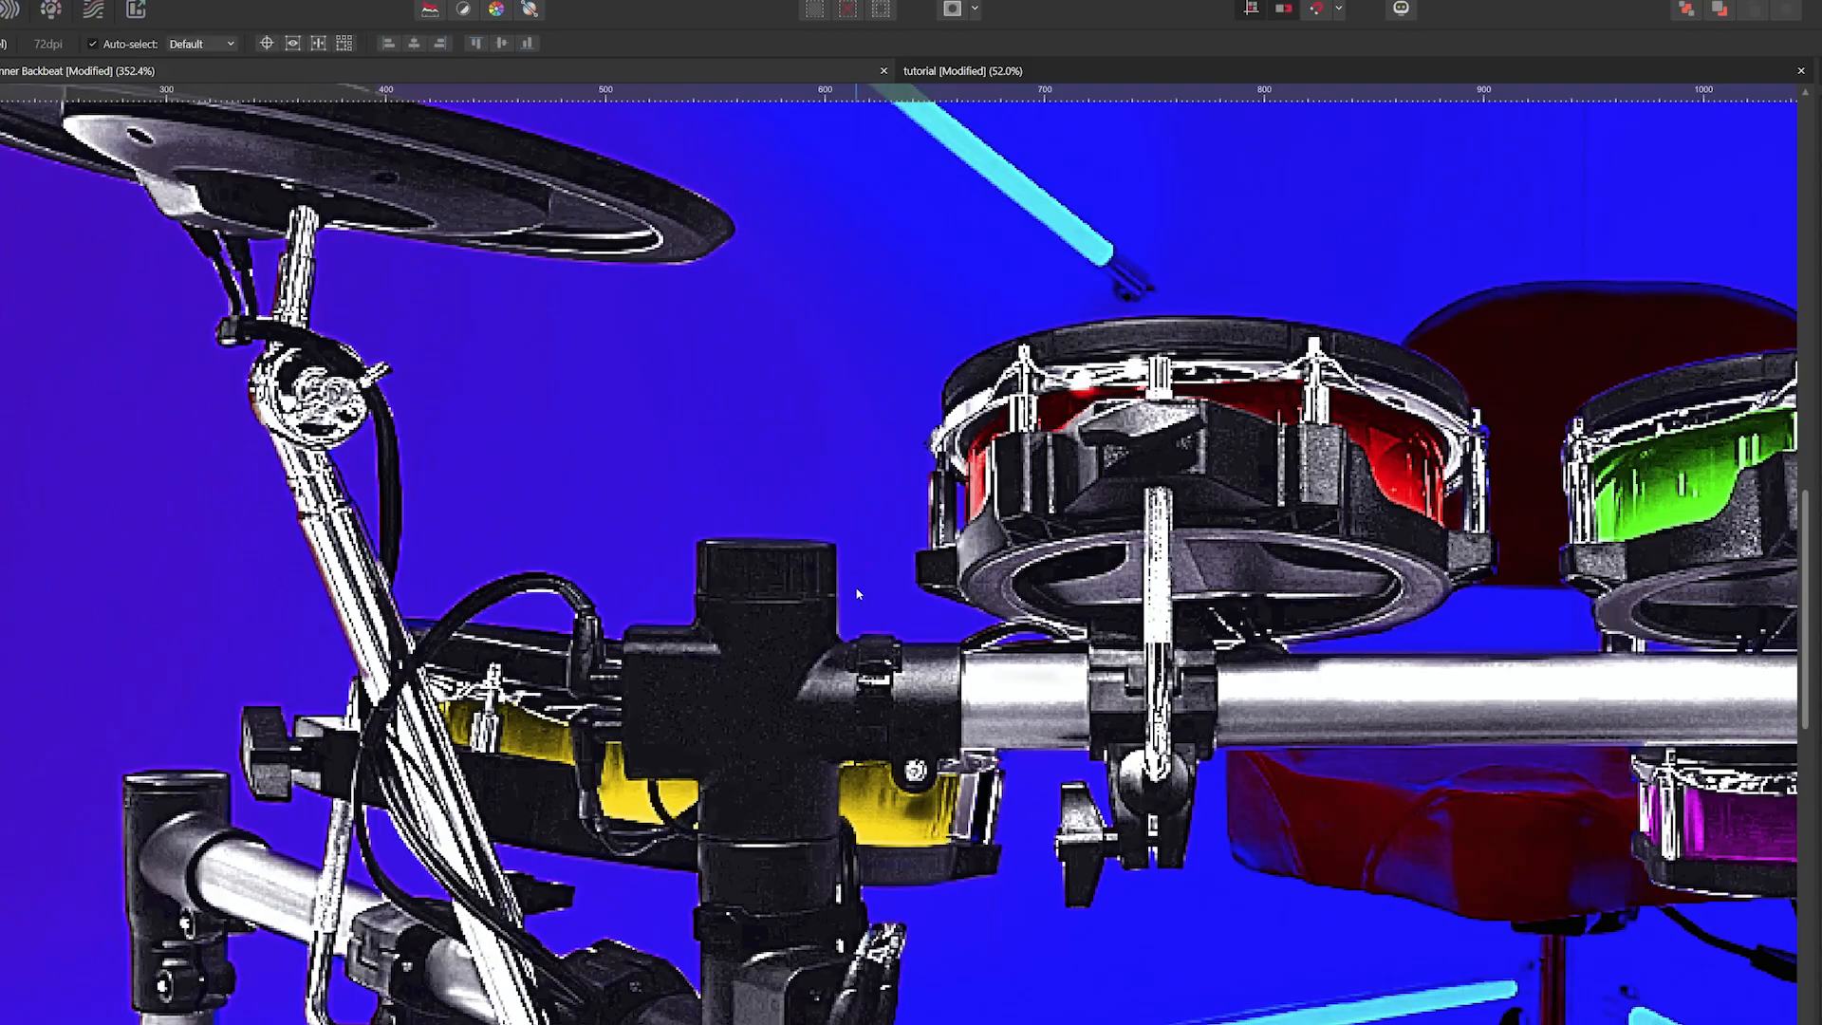
key(ctrl+0)
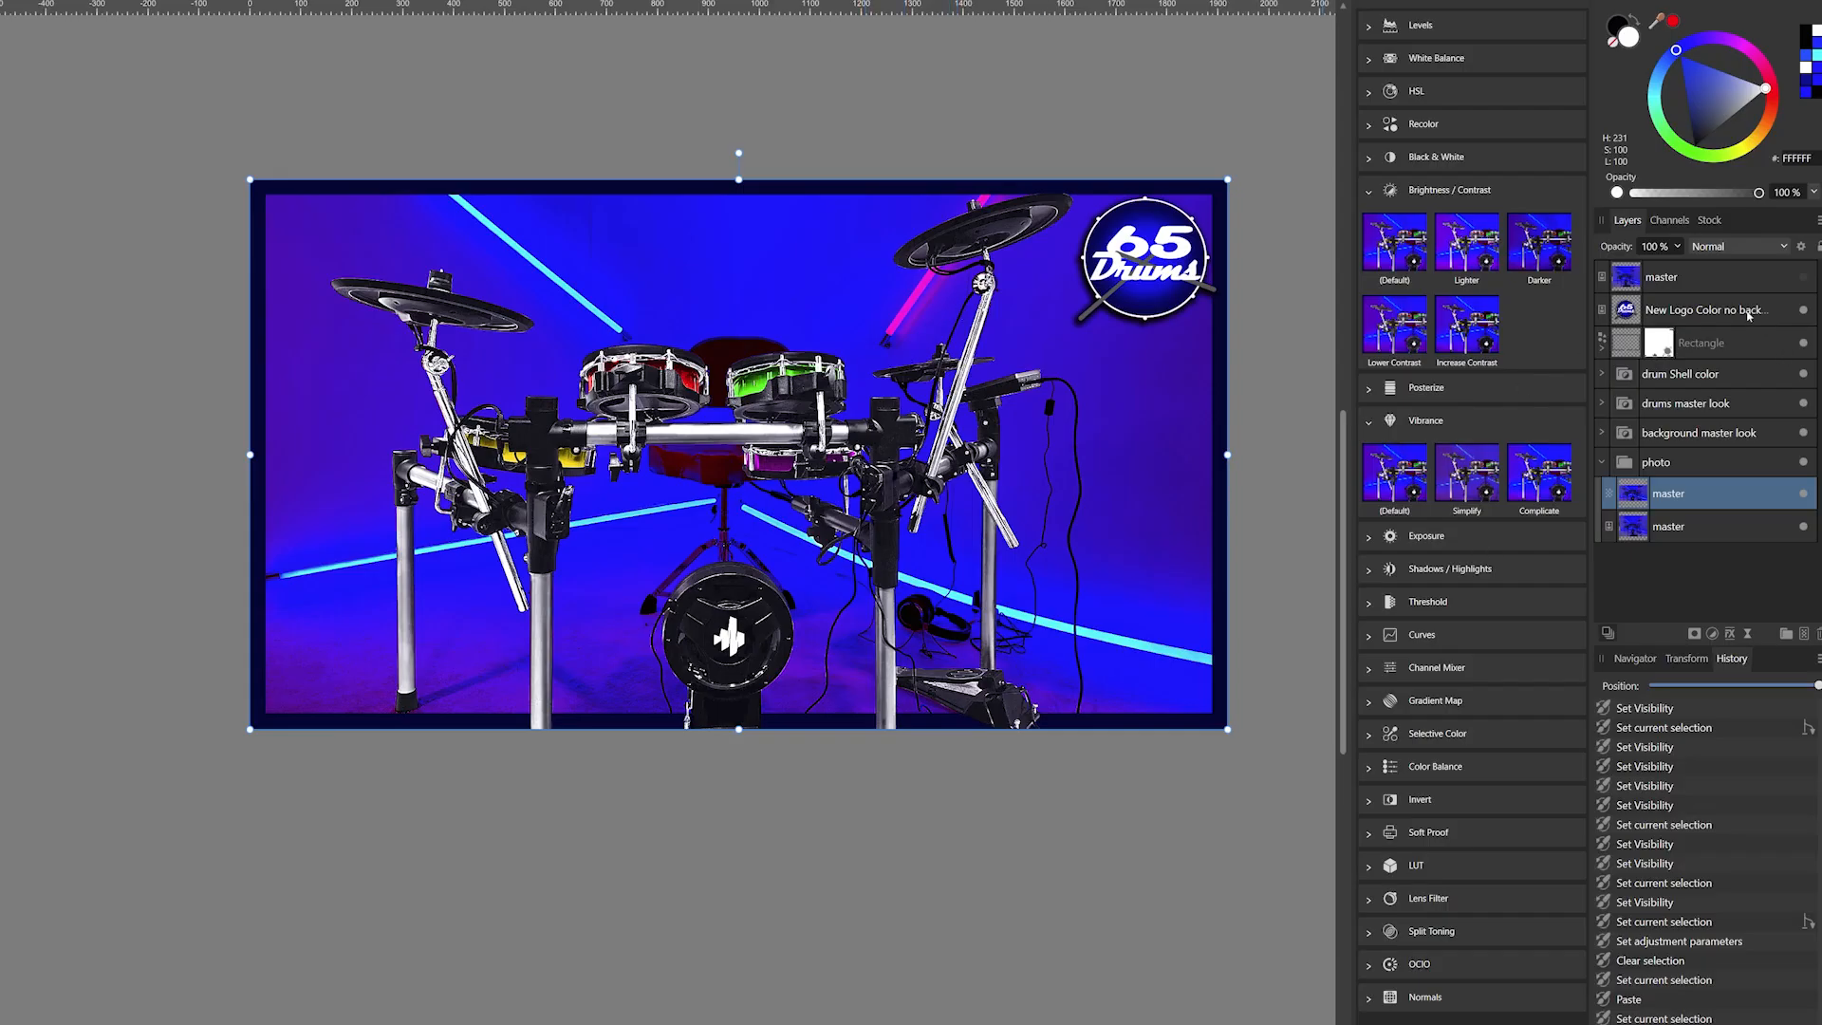
Lower the opacity of the sharpened master layer in the photo group to 81%.
scroll(603, 356, up, 4)
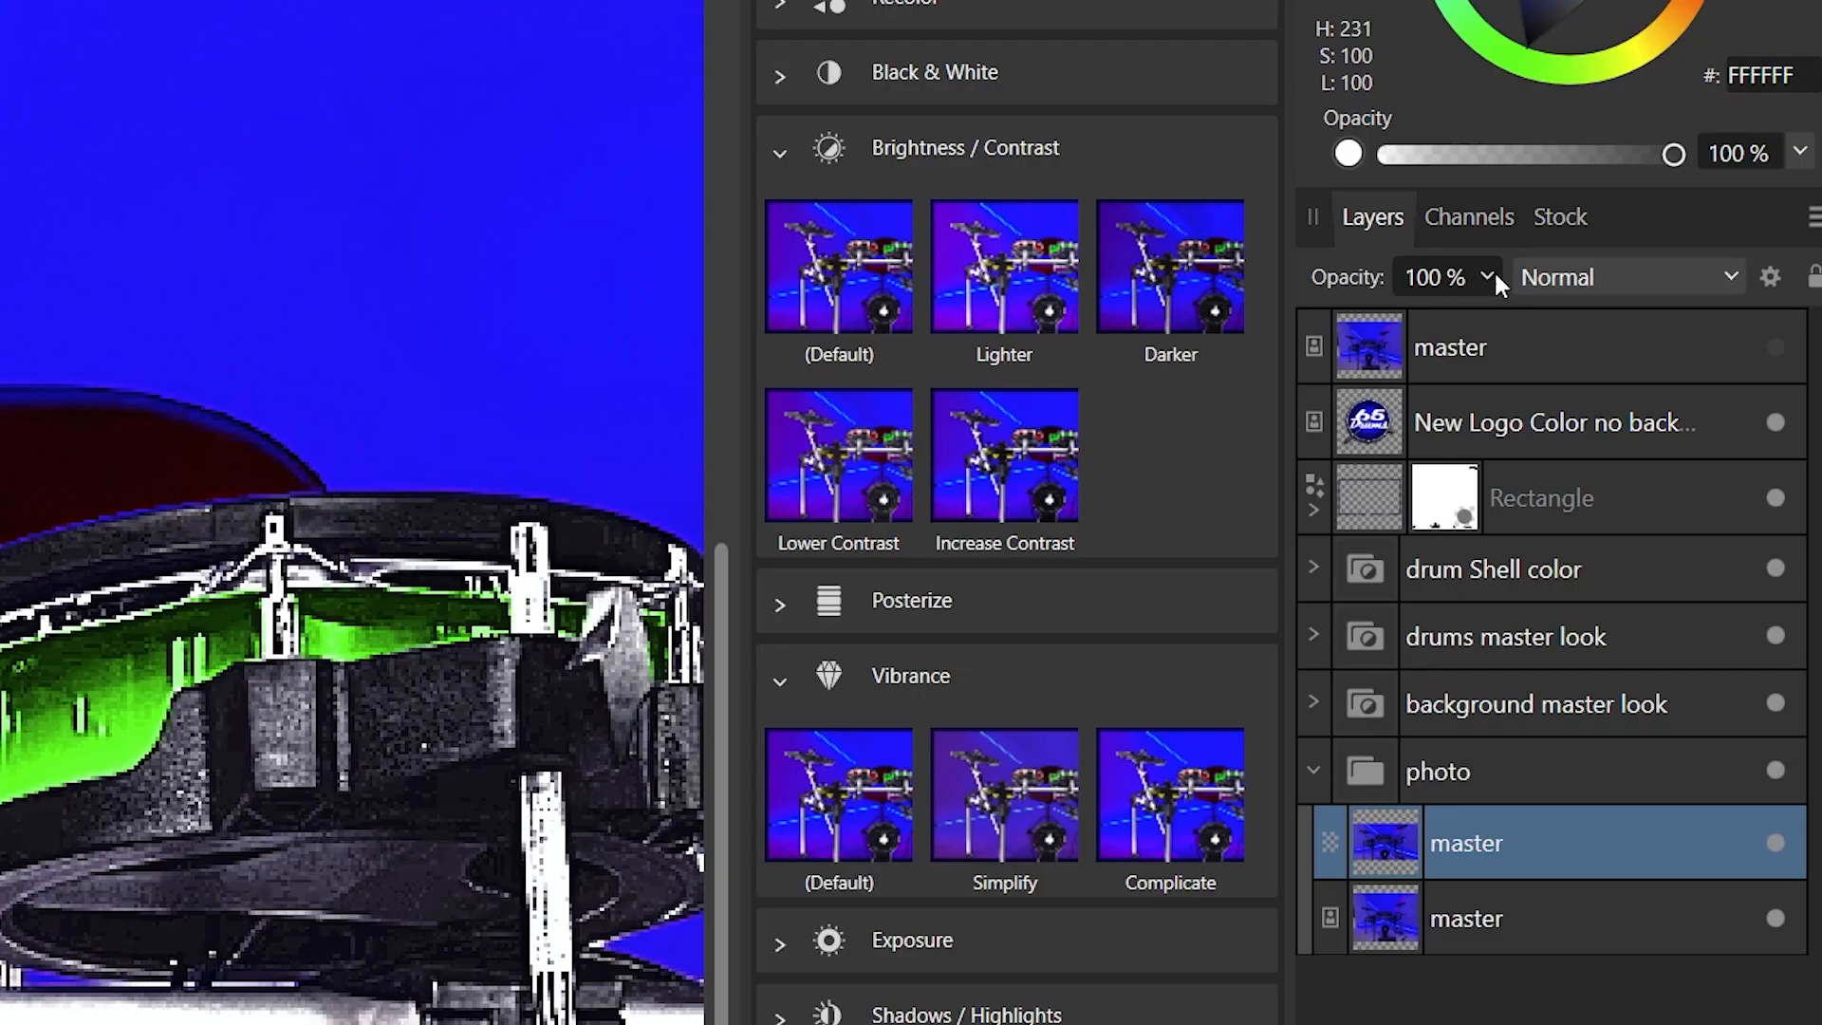
click(1487, 277)
drag(1488, 315, 1217, 322)
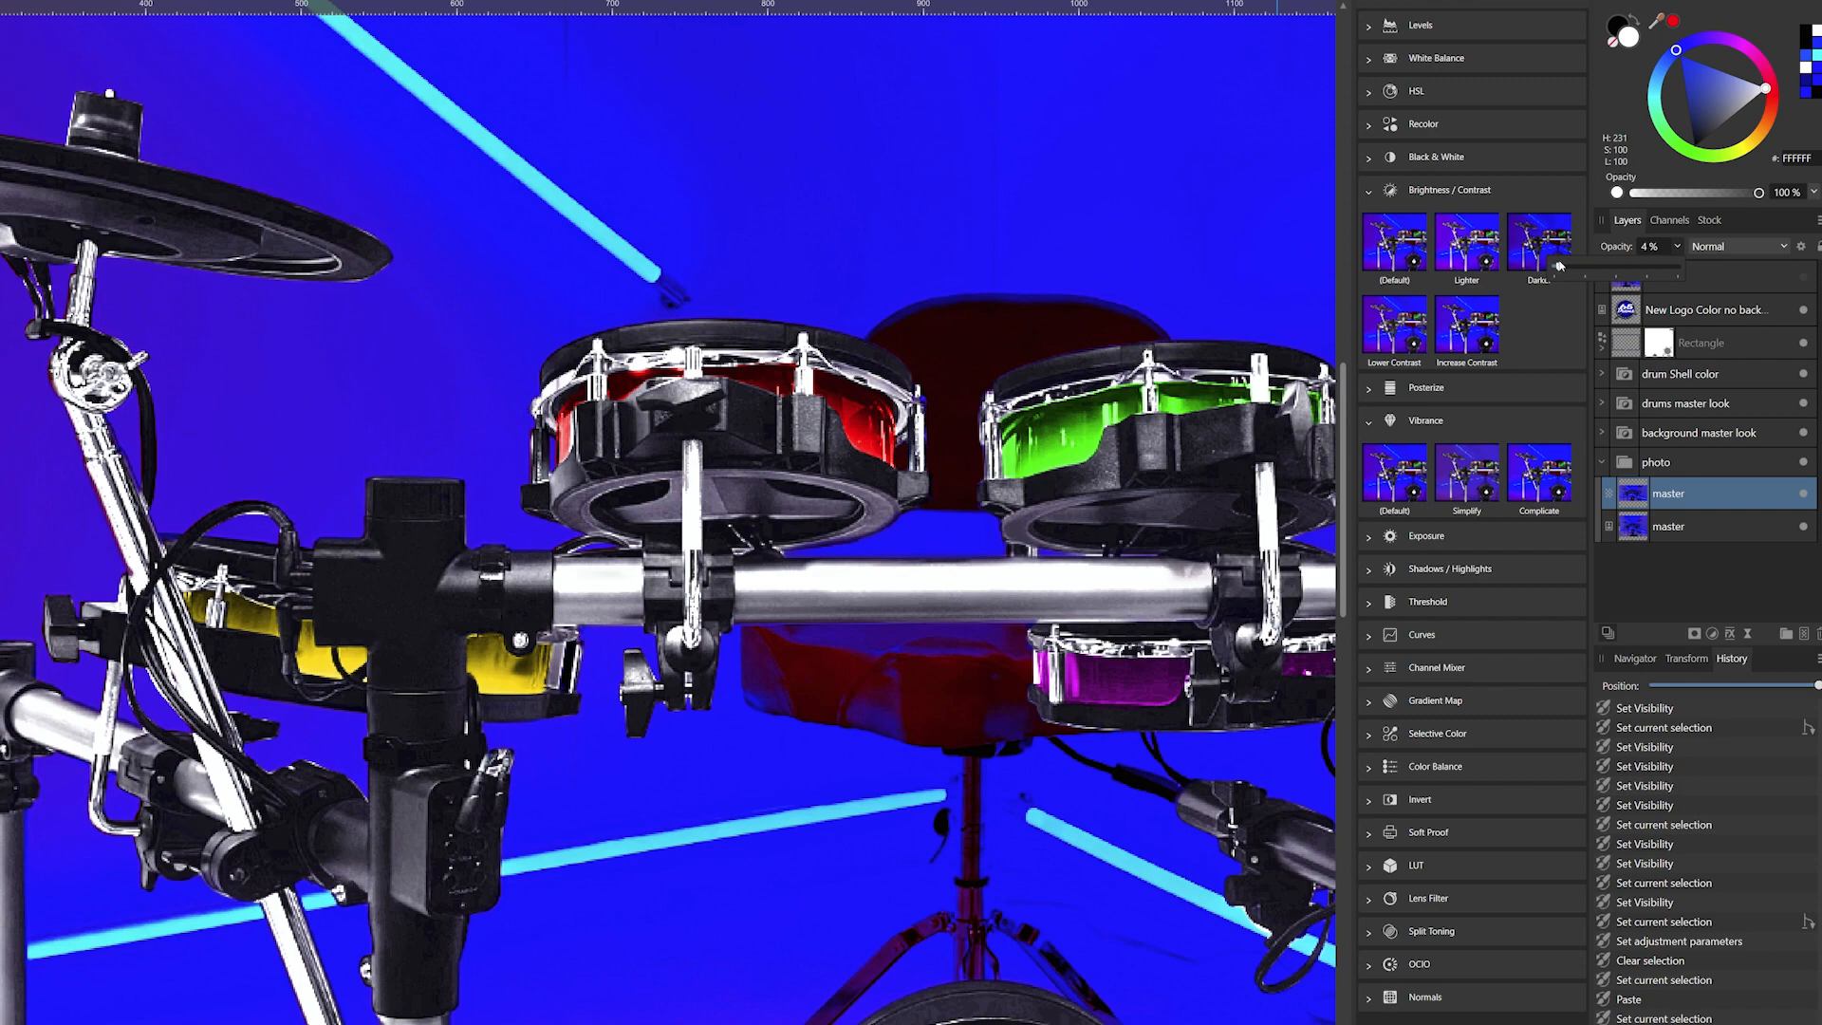
drag(1559, 265, 1655, 269)
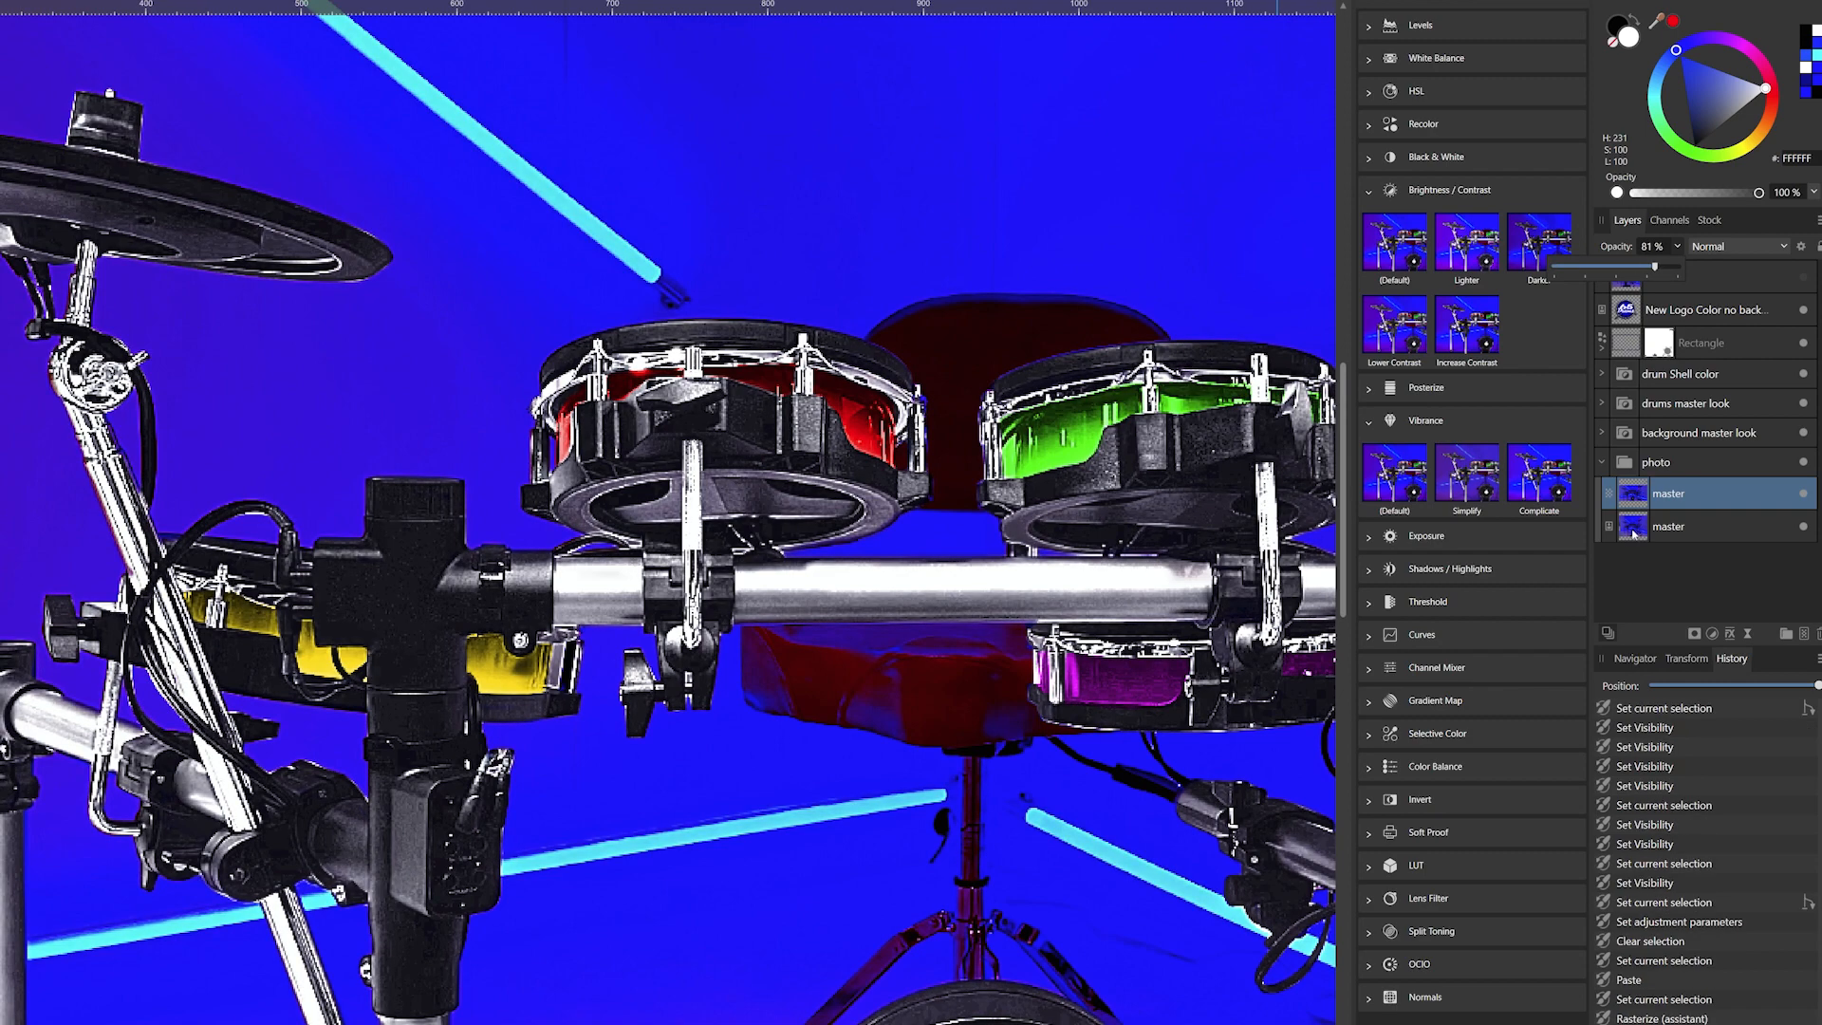
scroll(887, 313, down, 7)
scroll(1100, 378, up, 2)
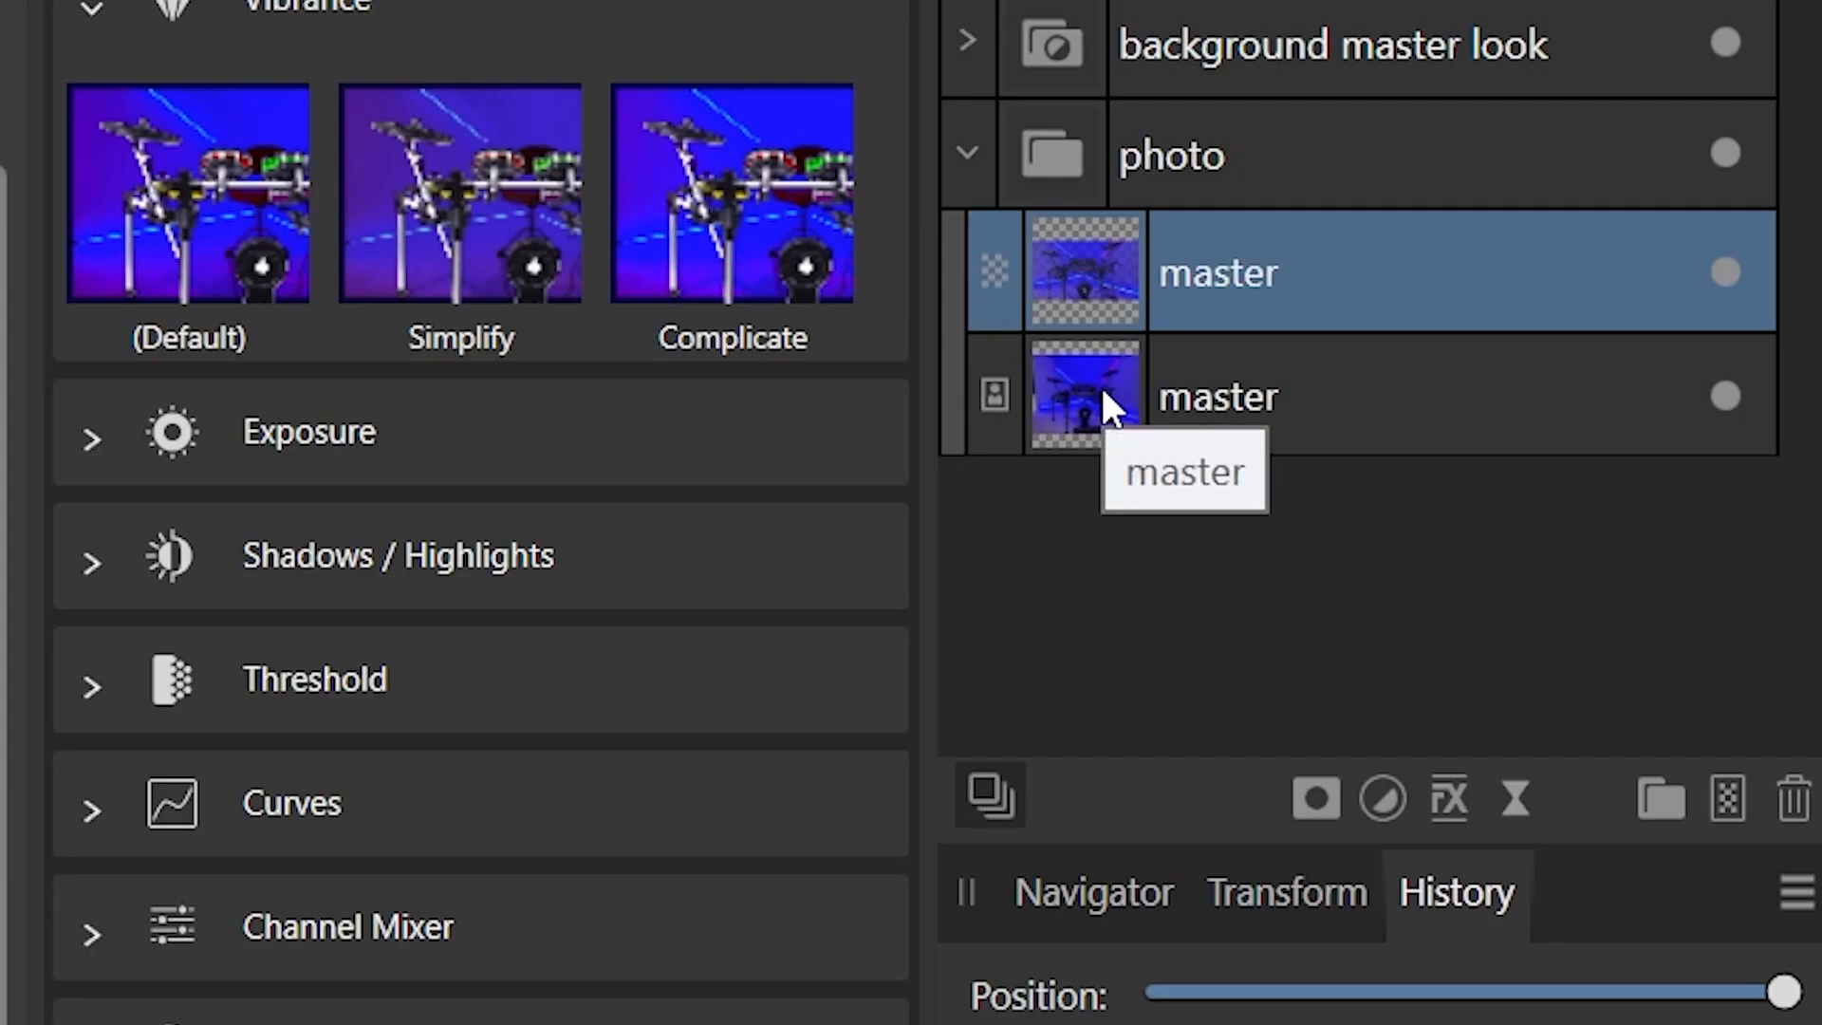
Duplicate the unsharpened master image inside the photo group, and hide and lock the lower copy.
click(1102, 387)
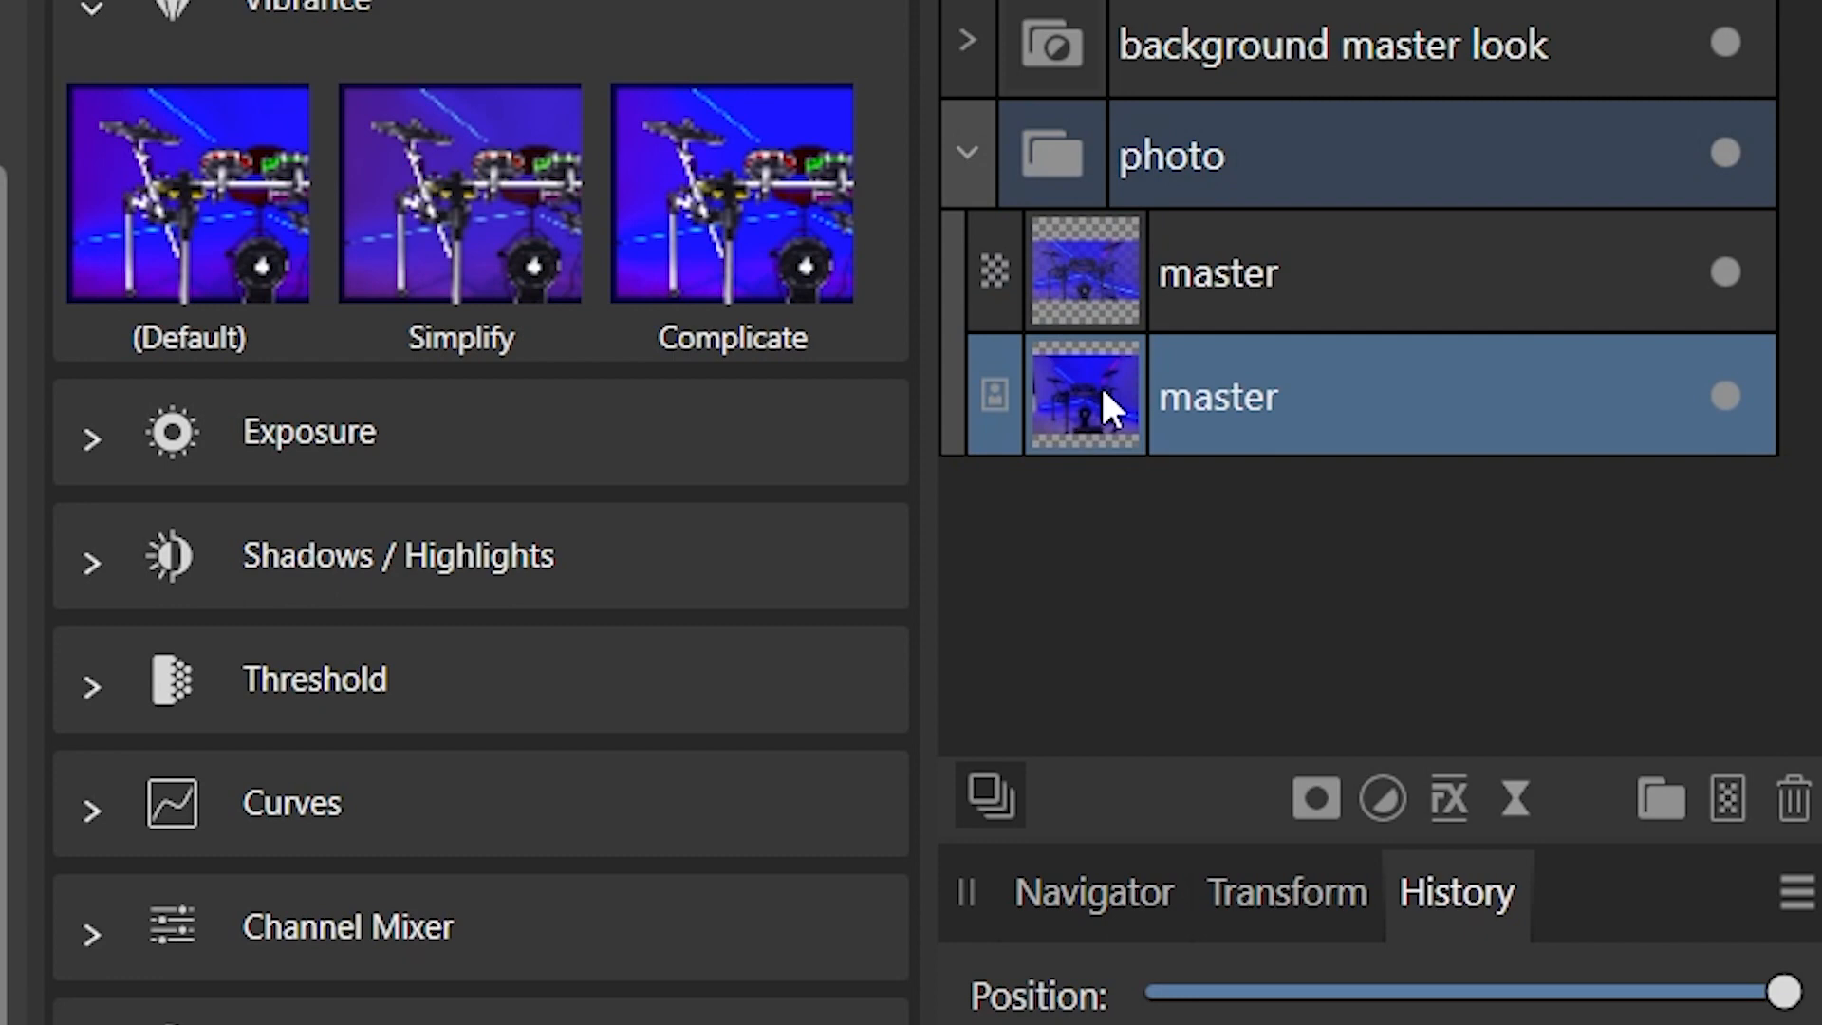
key(ctrl+j)
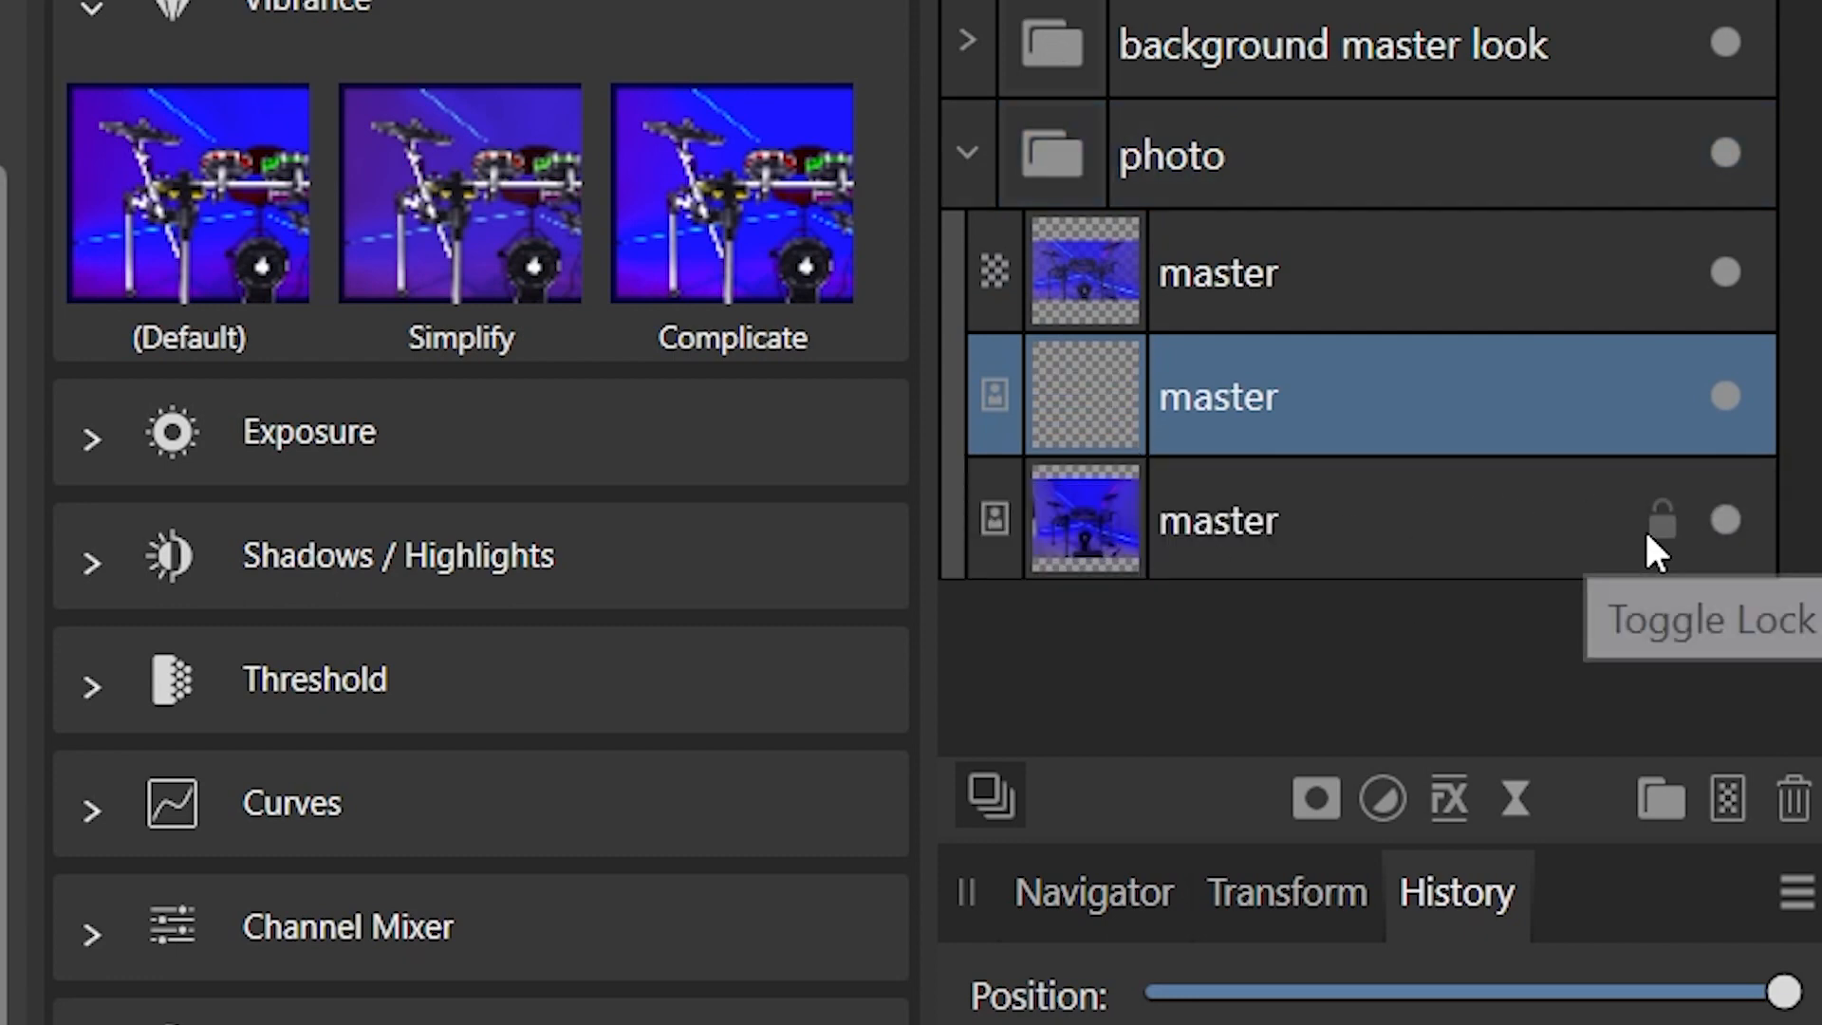
click(1725, 520)
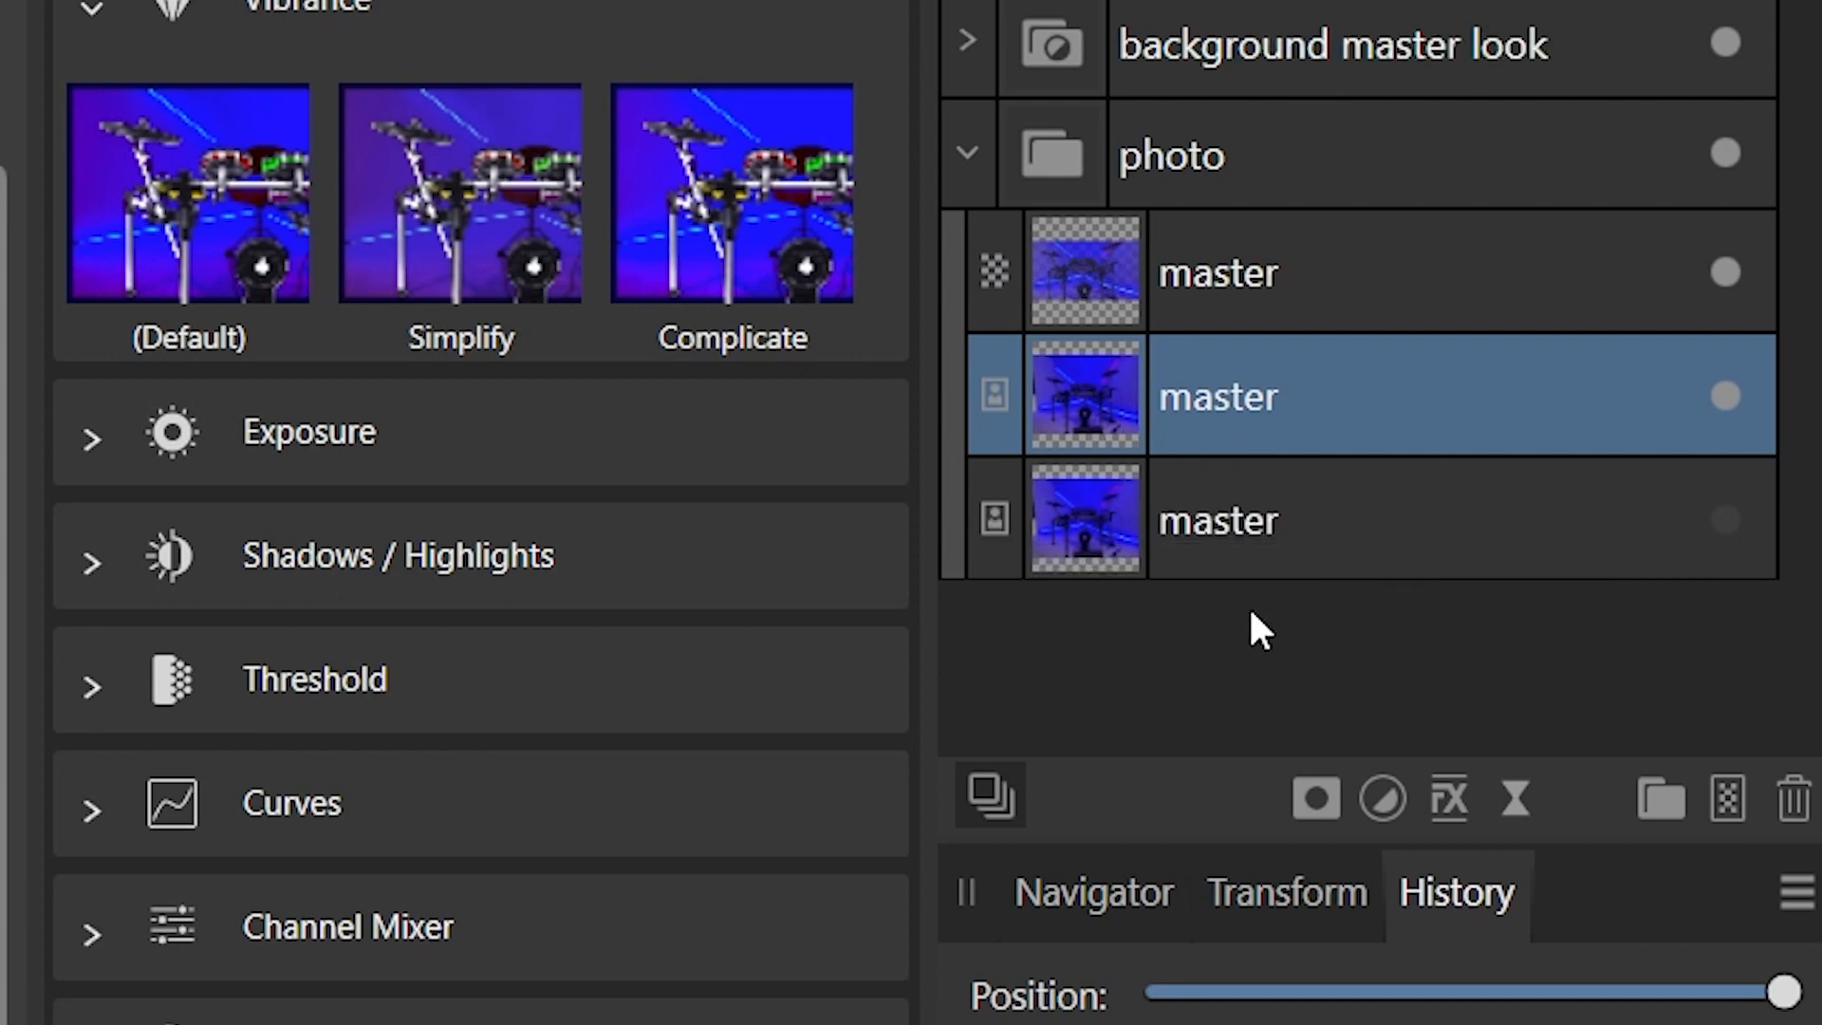
right_click(1391, 517)
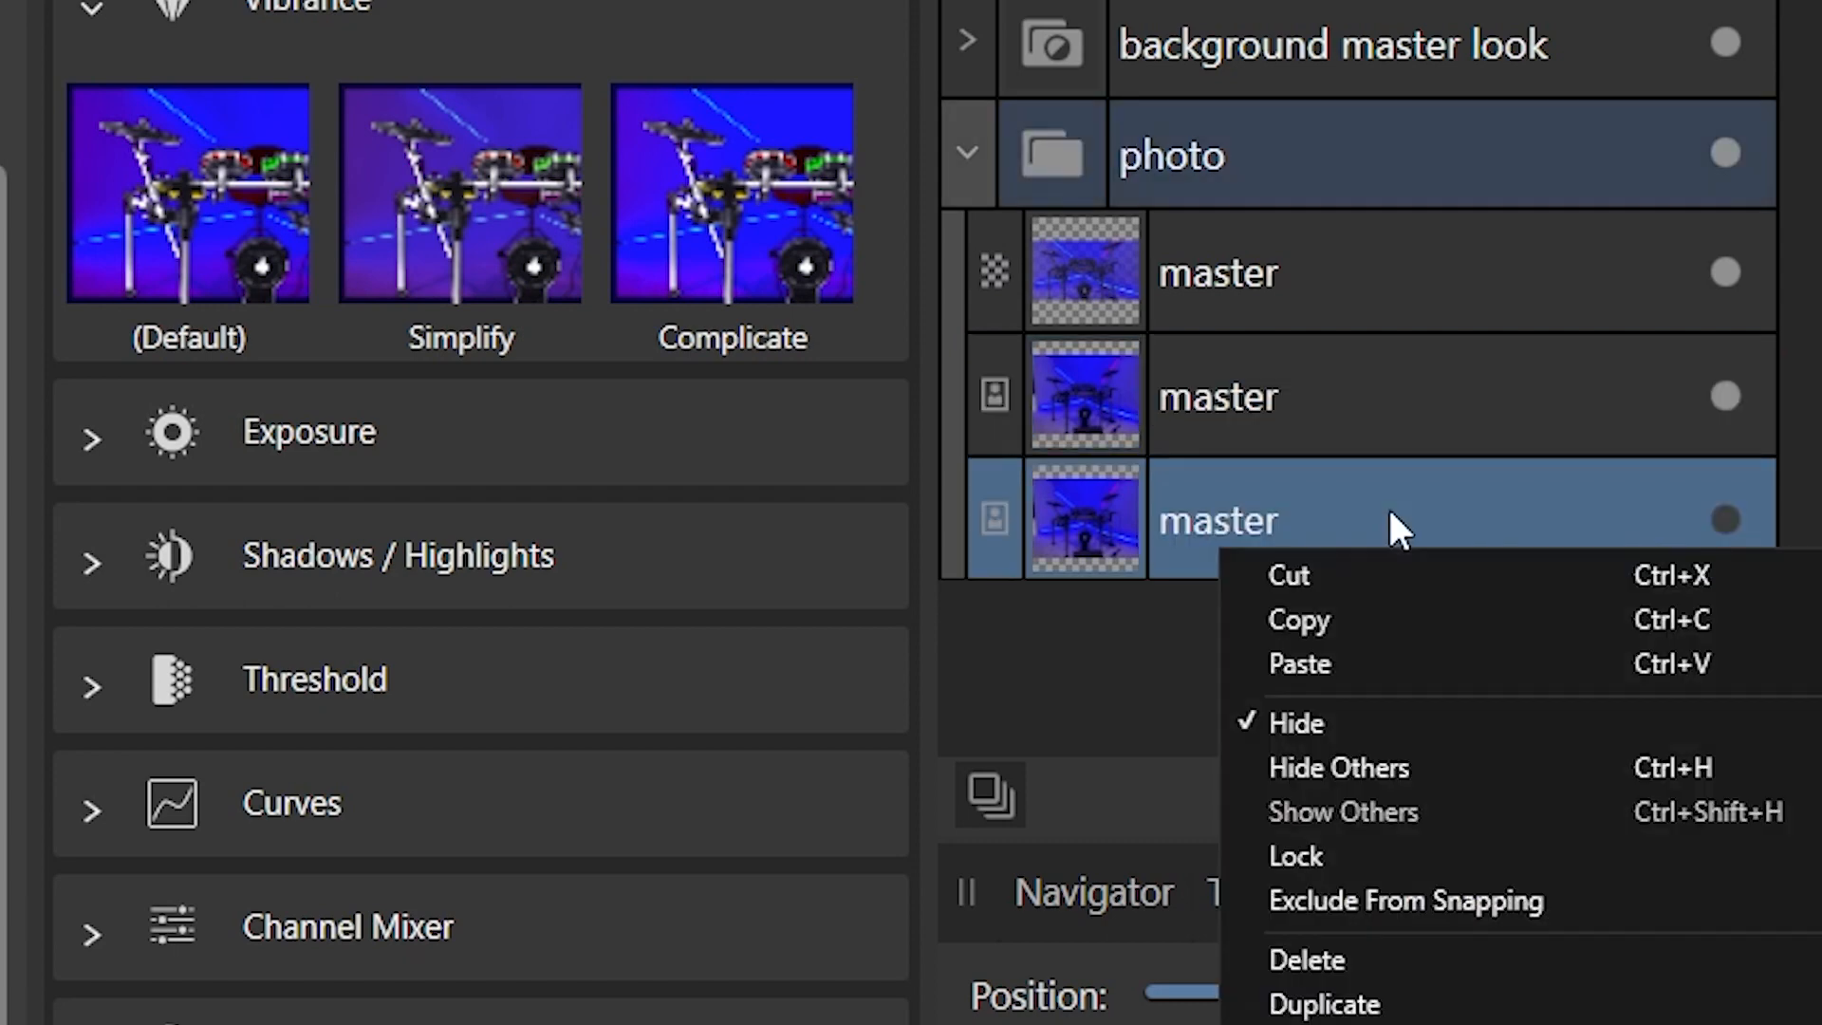
click(1346, 858)
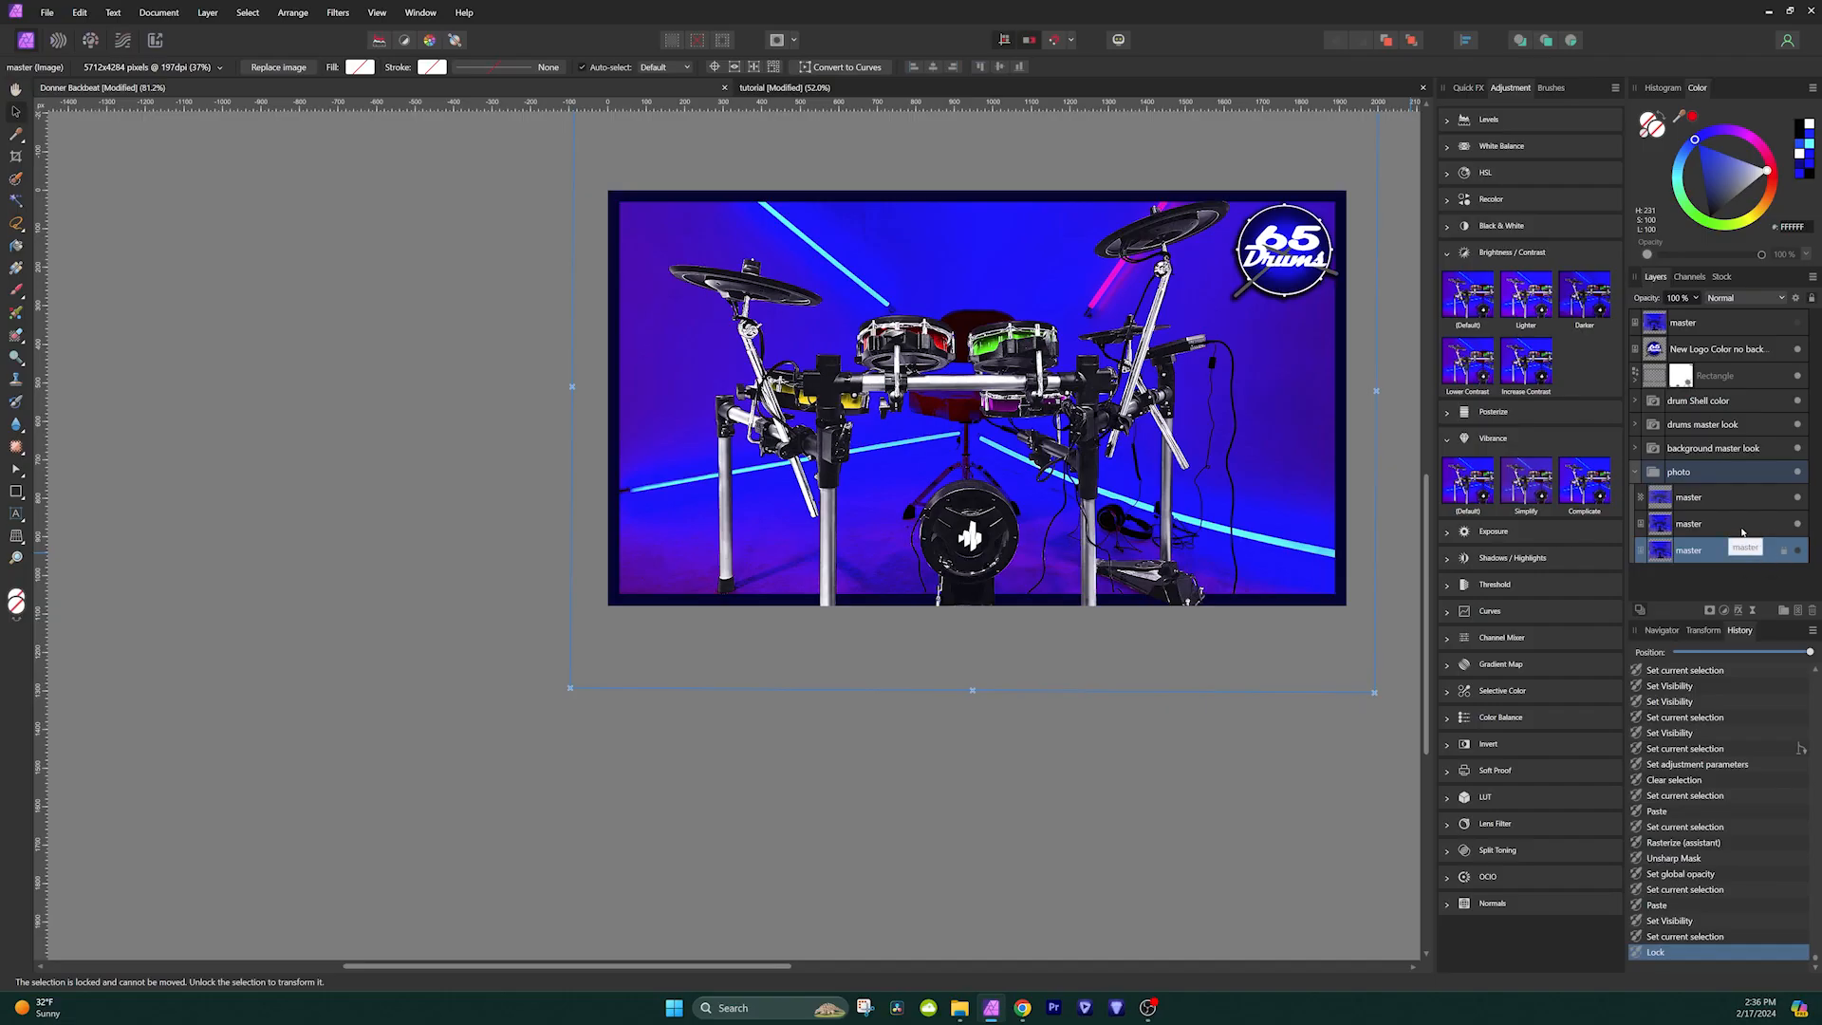
View the document's channels, including the Spare Channel, and return to the layer list.
scroll(1364, 363, up, 1)
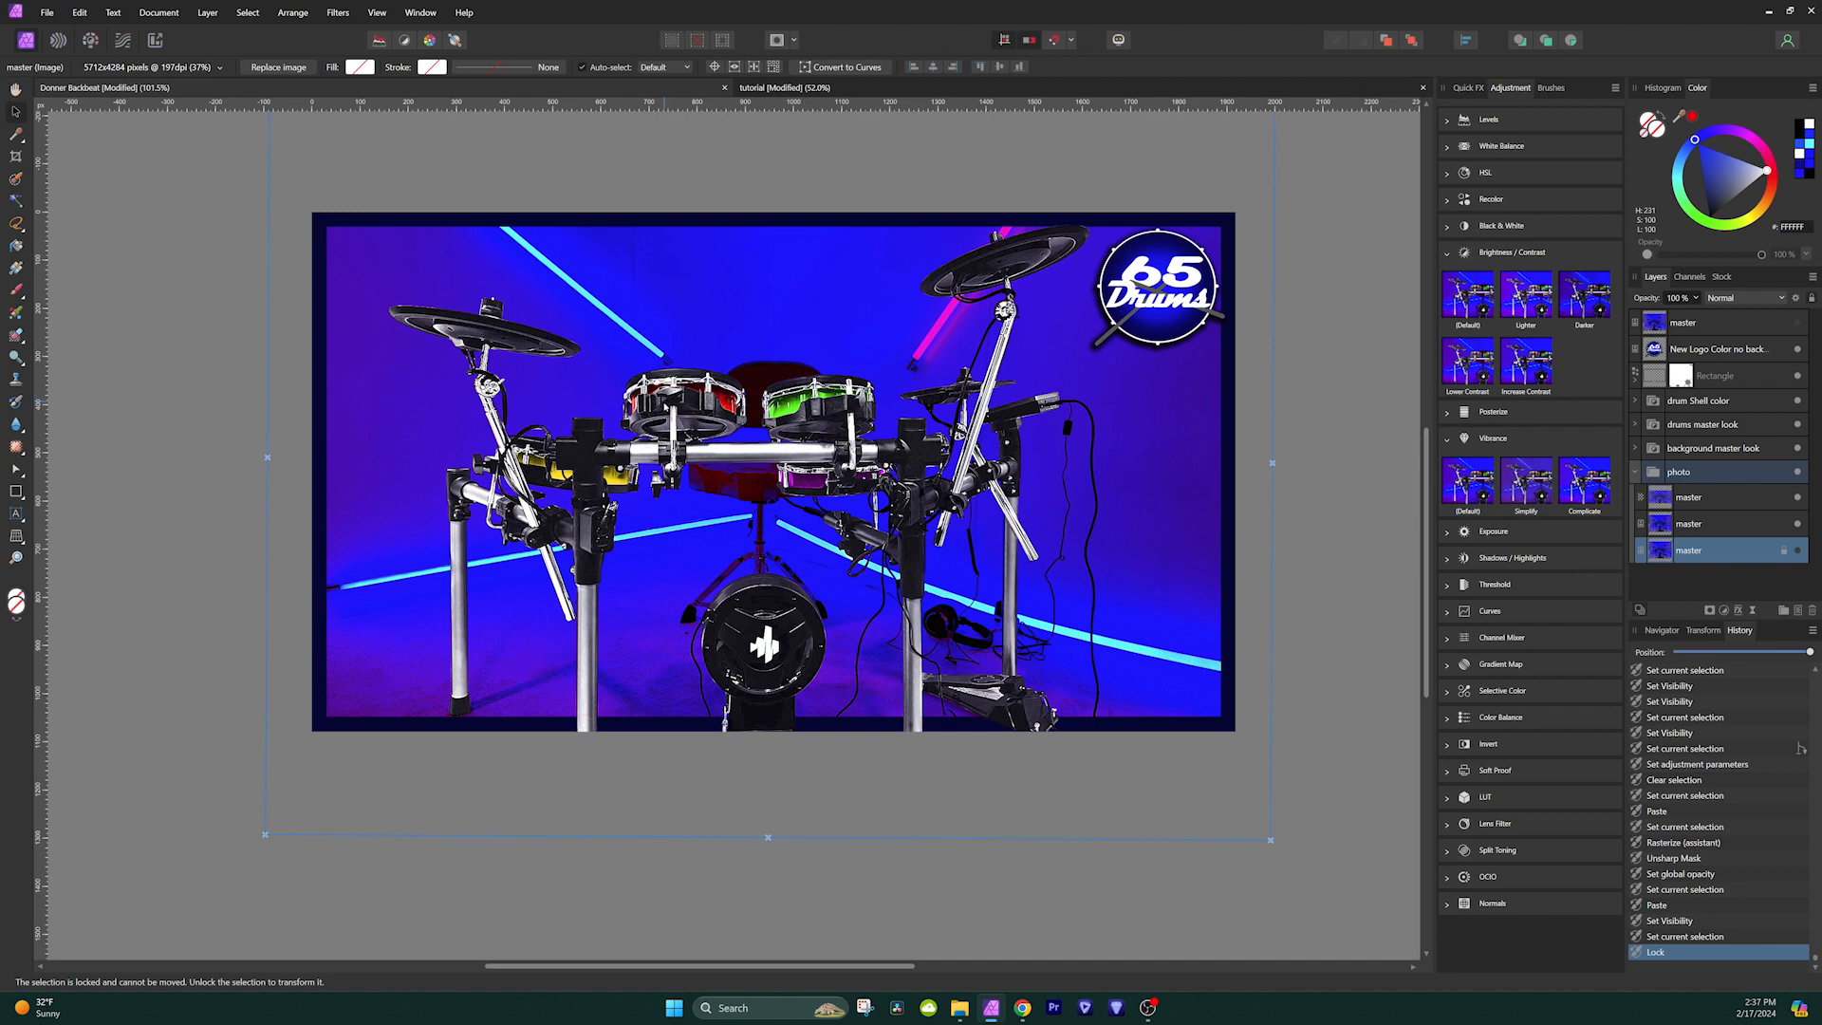
click(1688, 276)
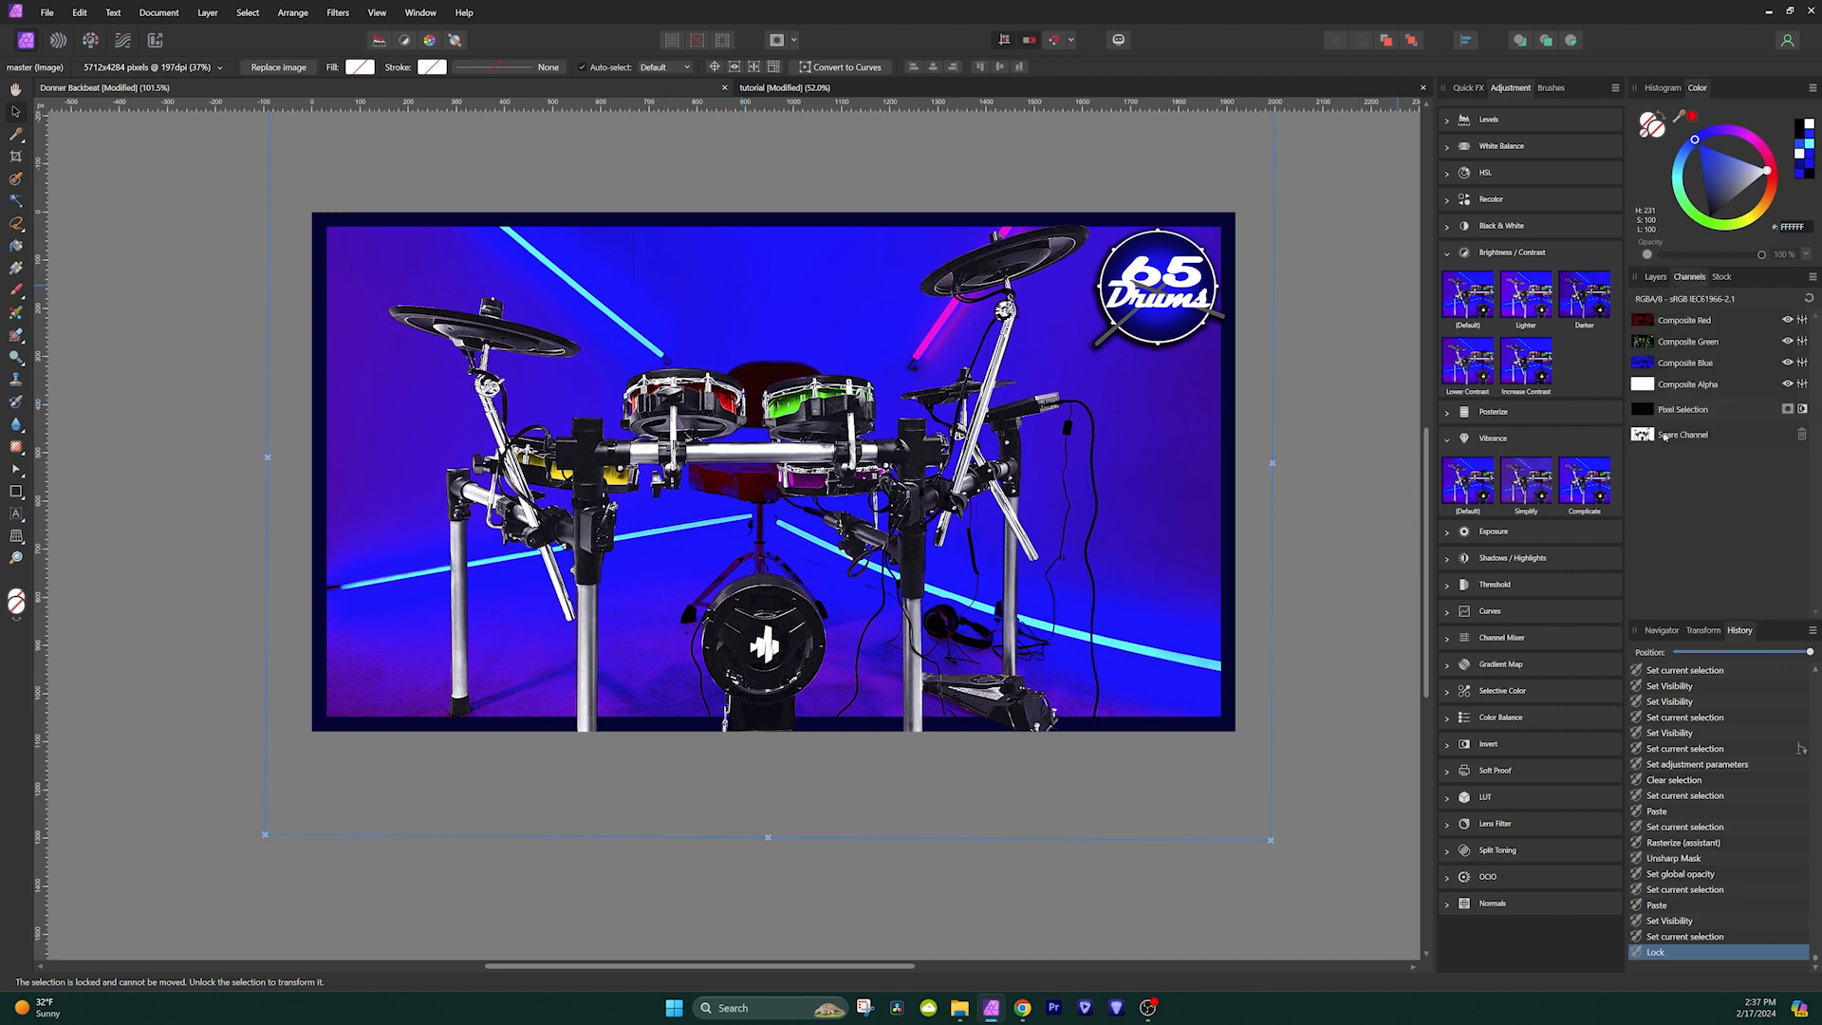
click(1655, 276)
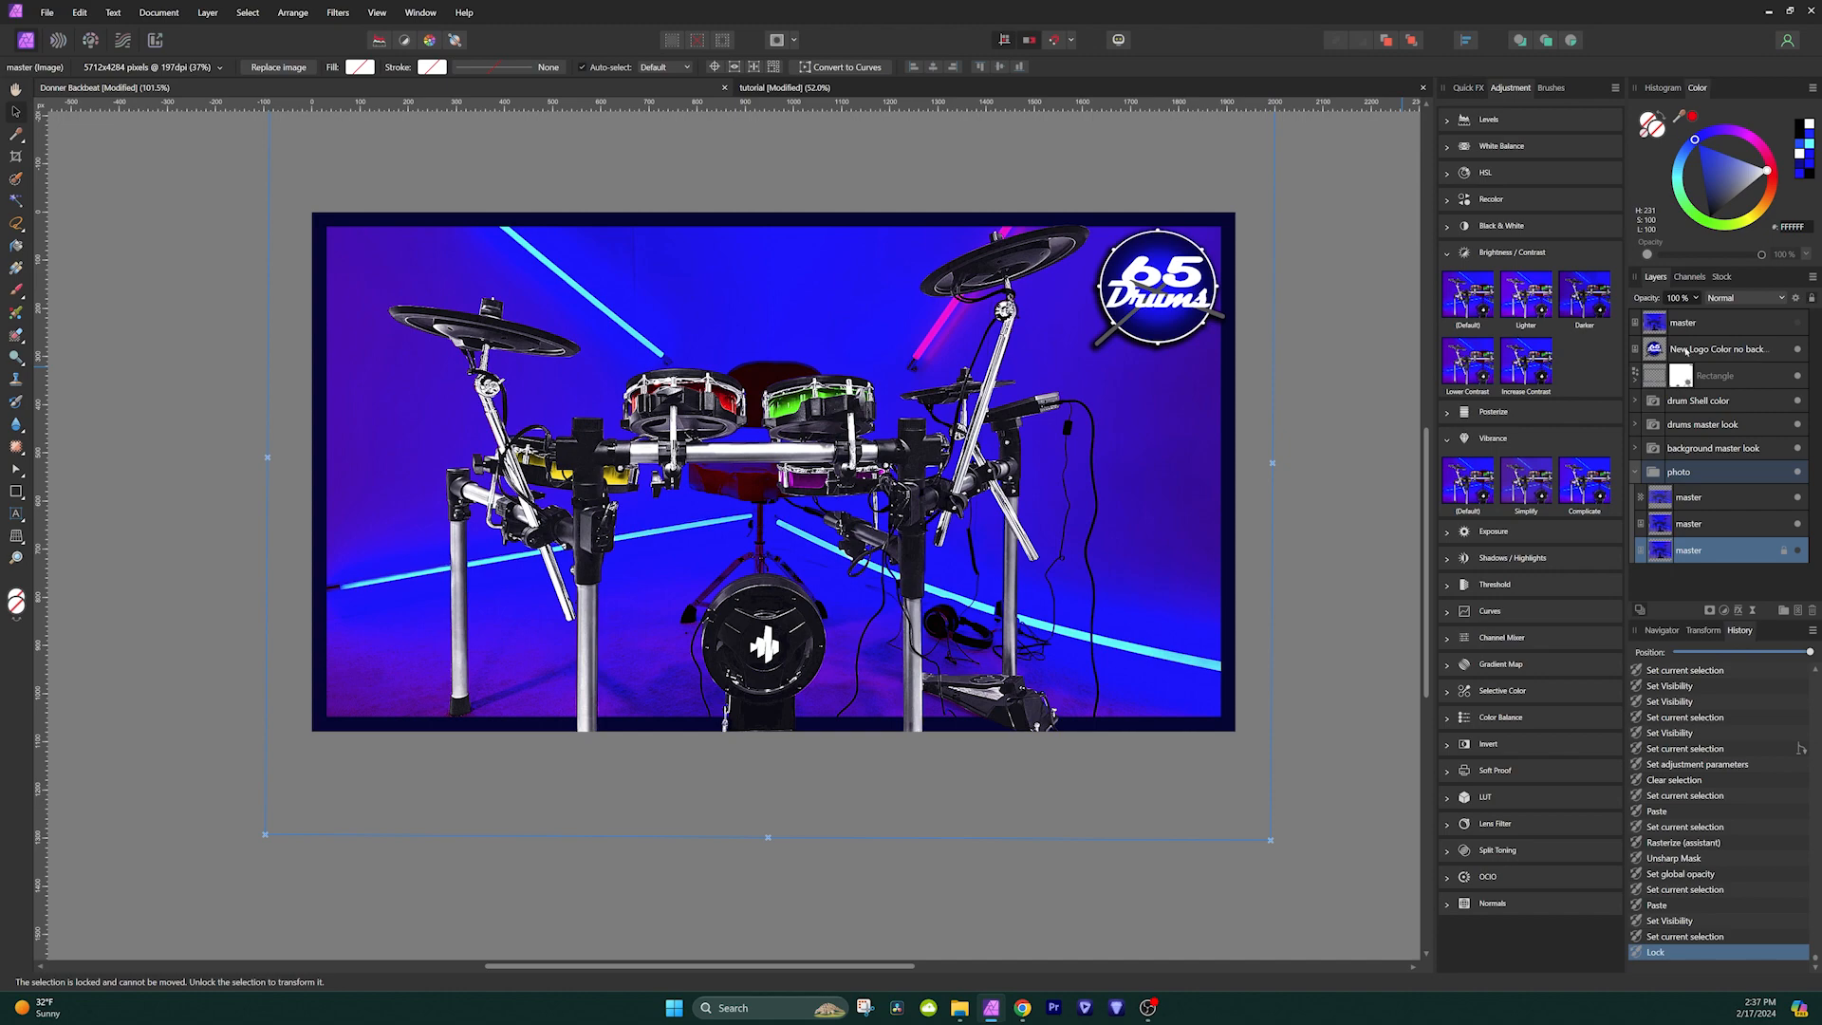
Examine the drum details up close, and toggle the original master layer above the logo to compare before and after.
scroll(708, 282, up, 8)
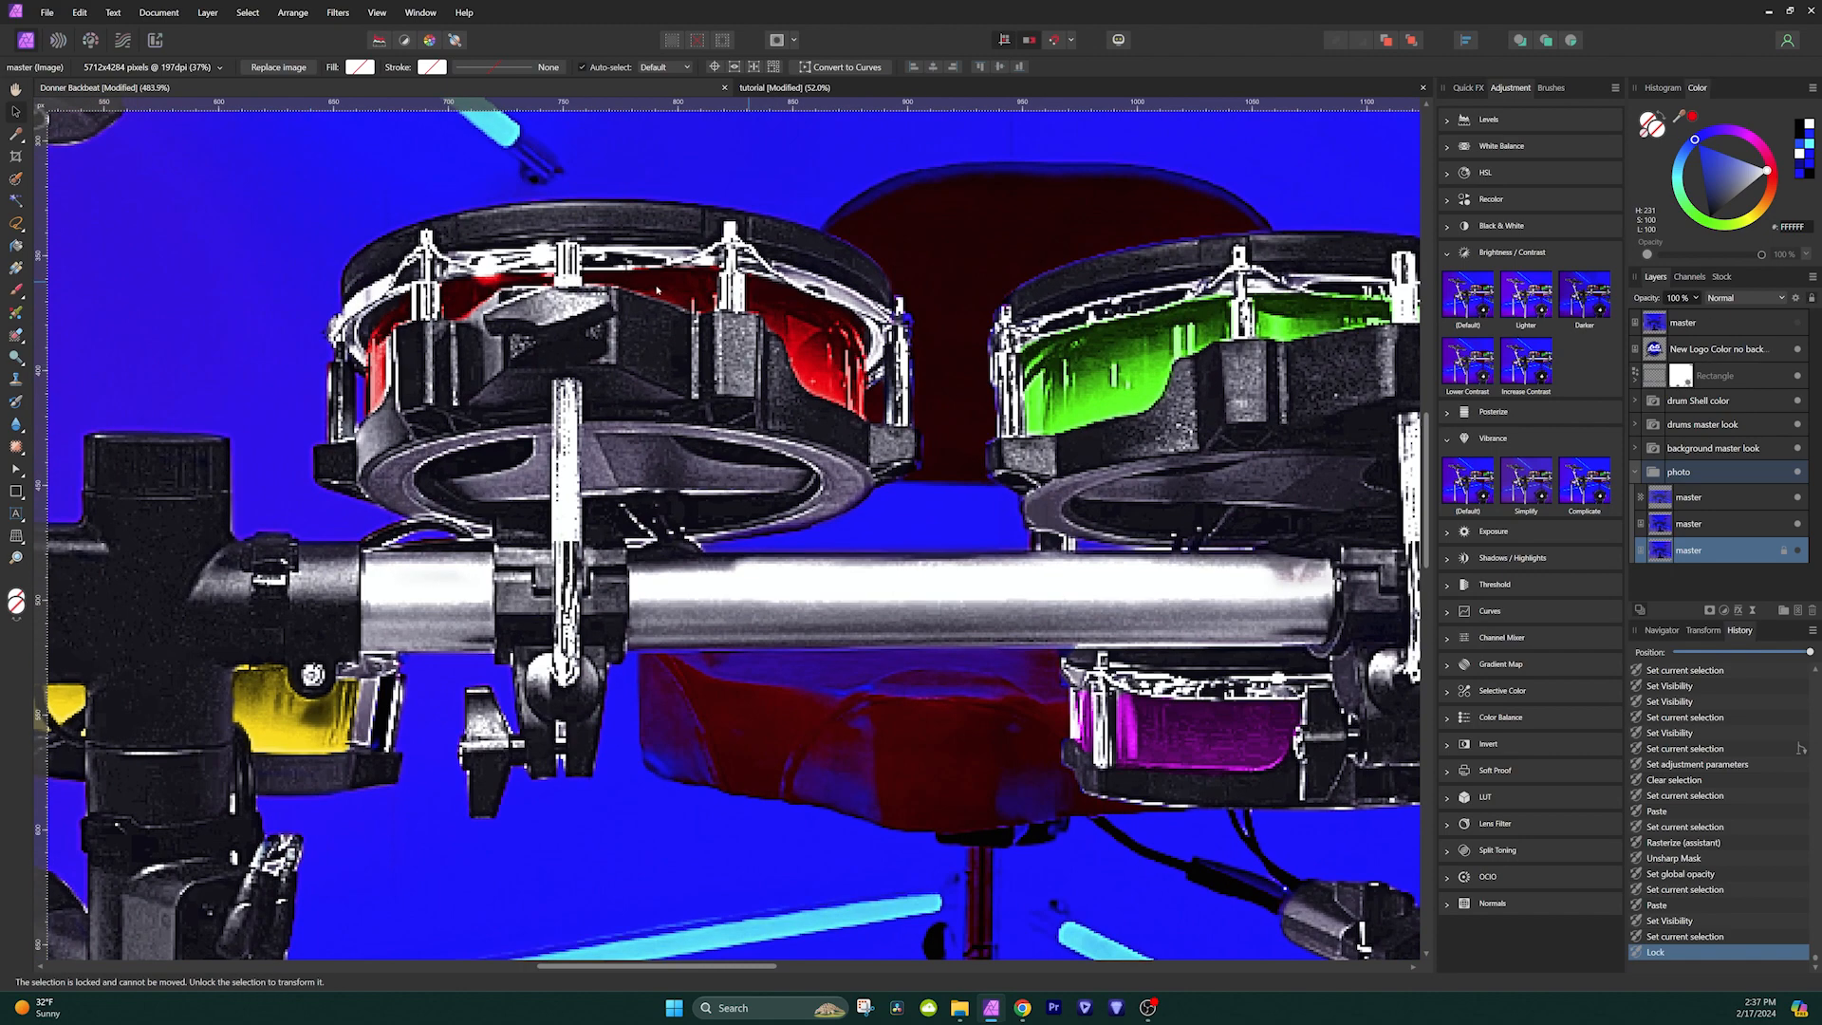
scroll(640, 265, down, 8)
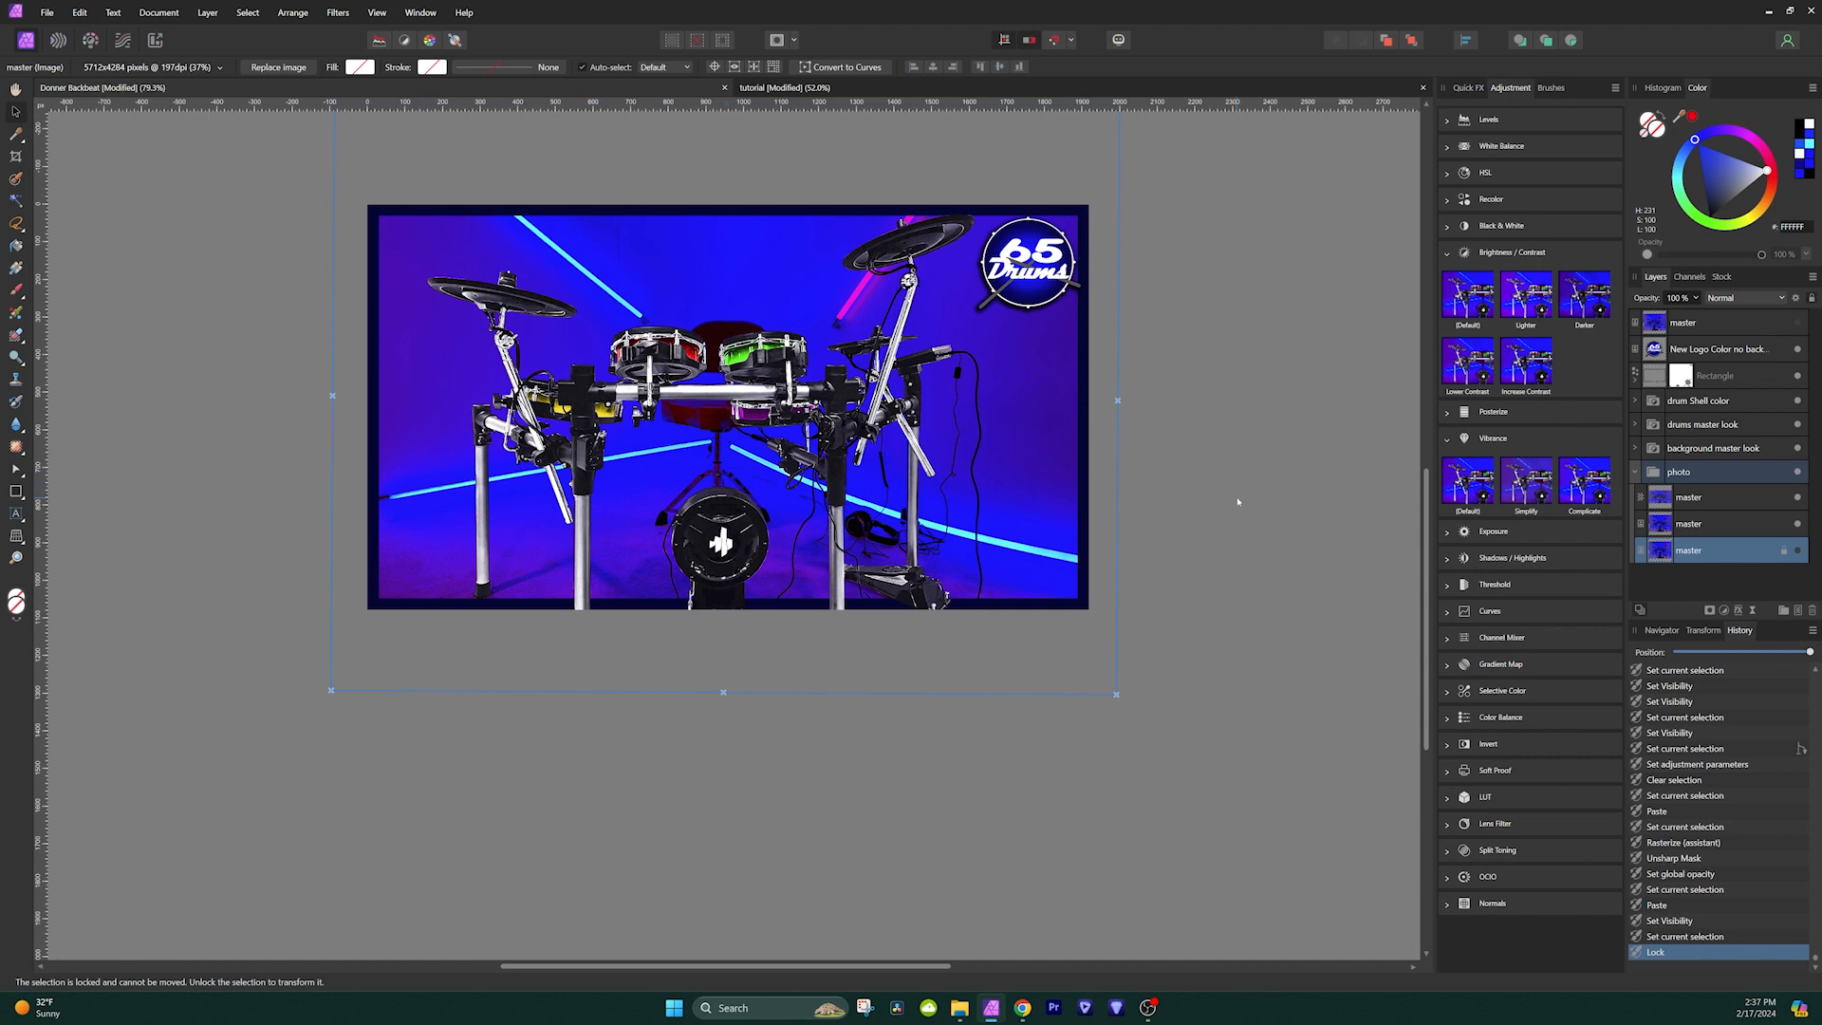
scroll(441, 335, up, 1)
scroll(1251, 374, up, 1)
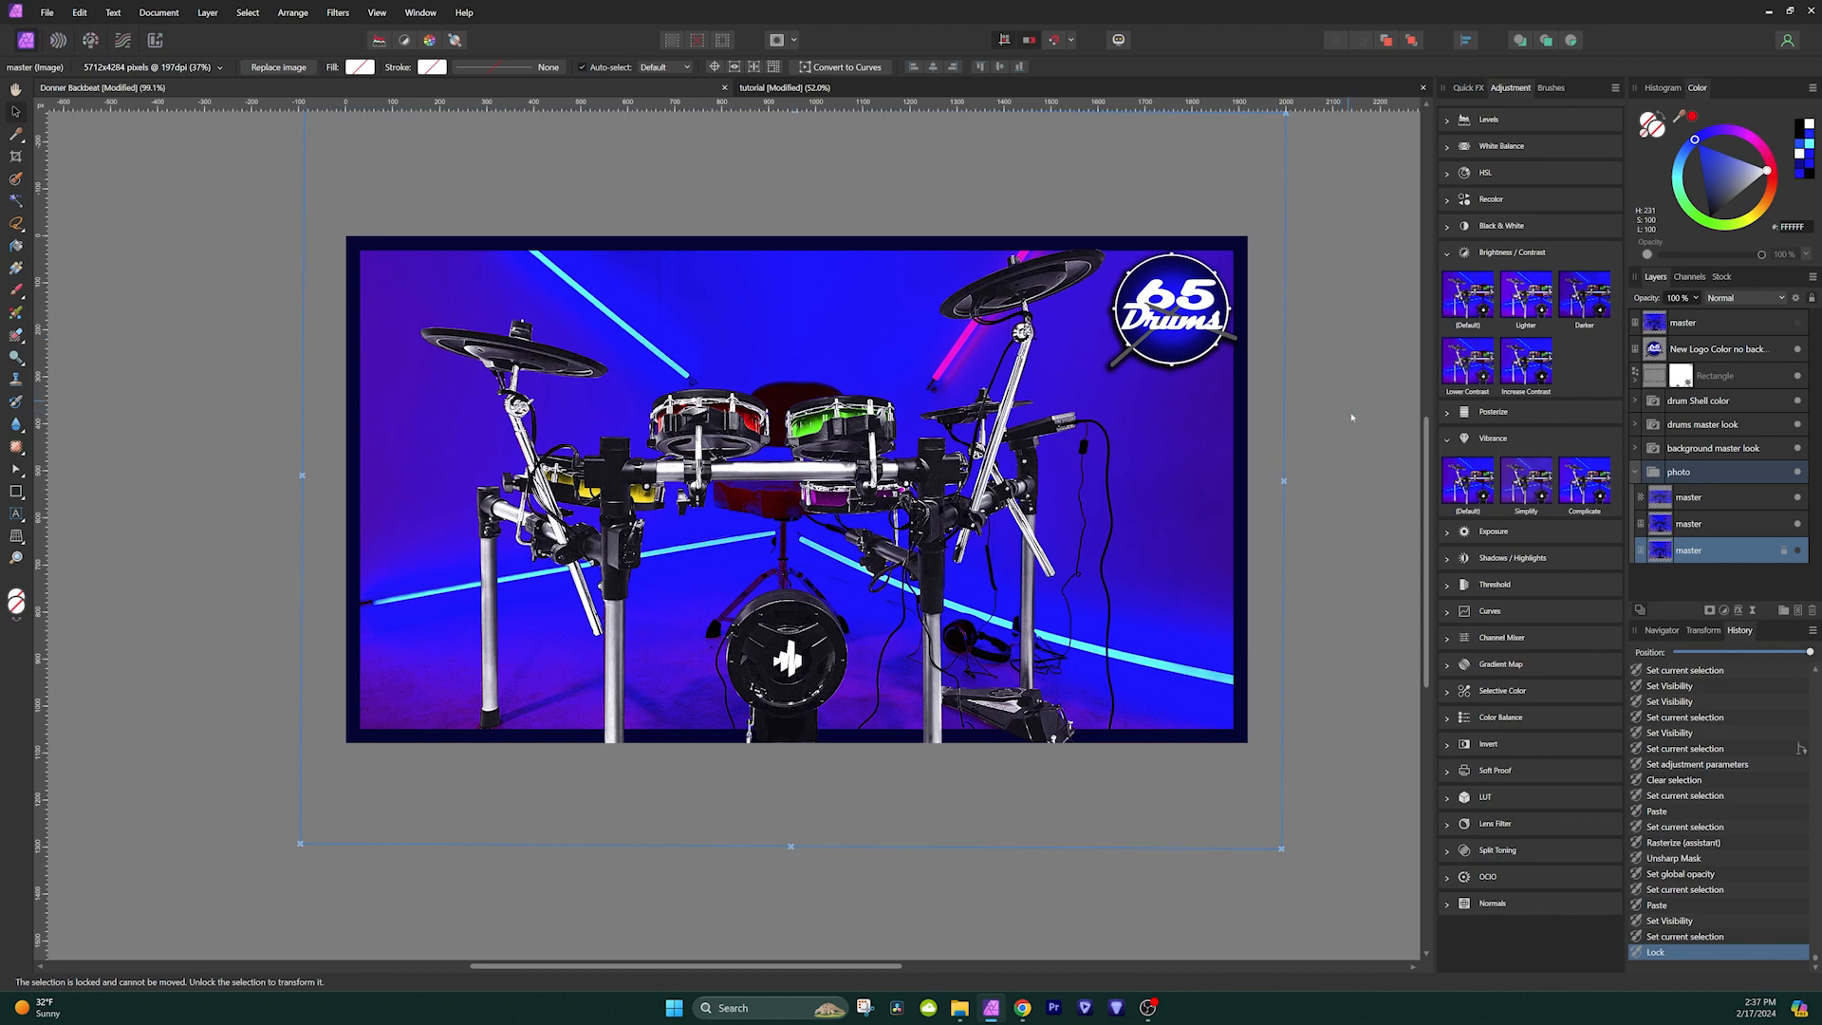
click(1797, 323)
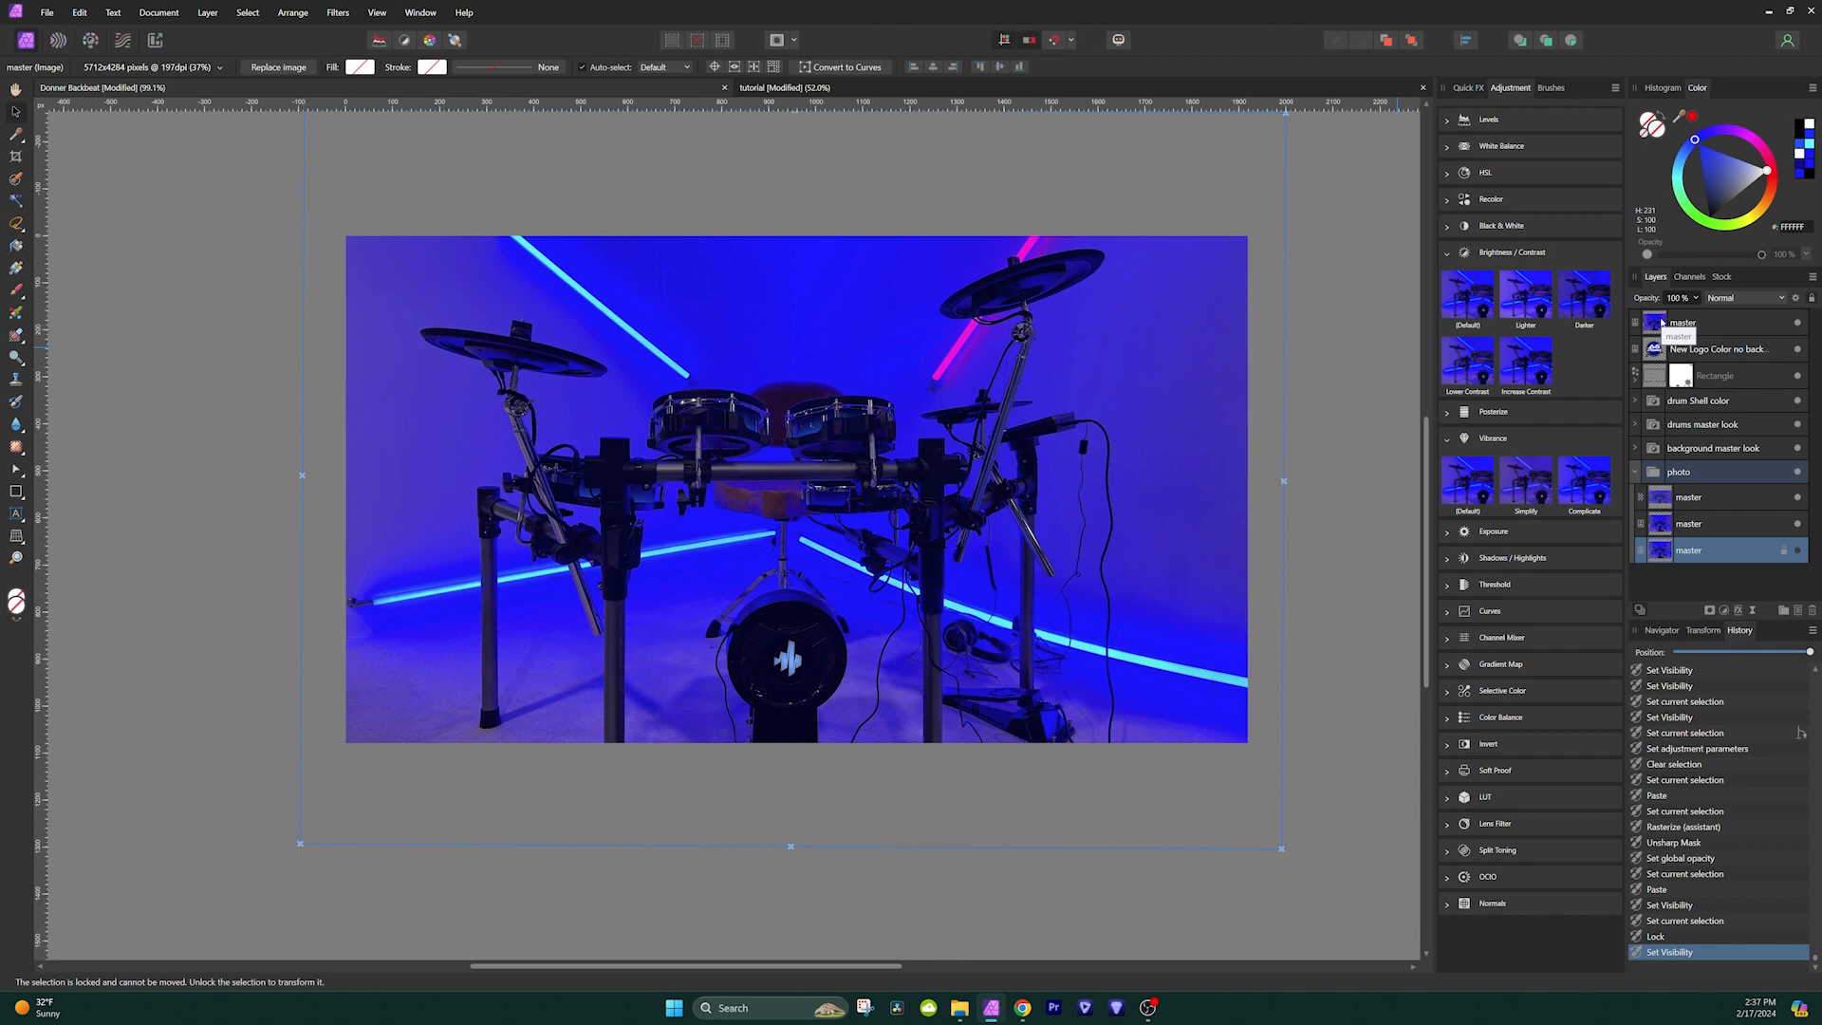
click(1796, 323)
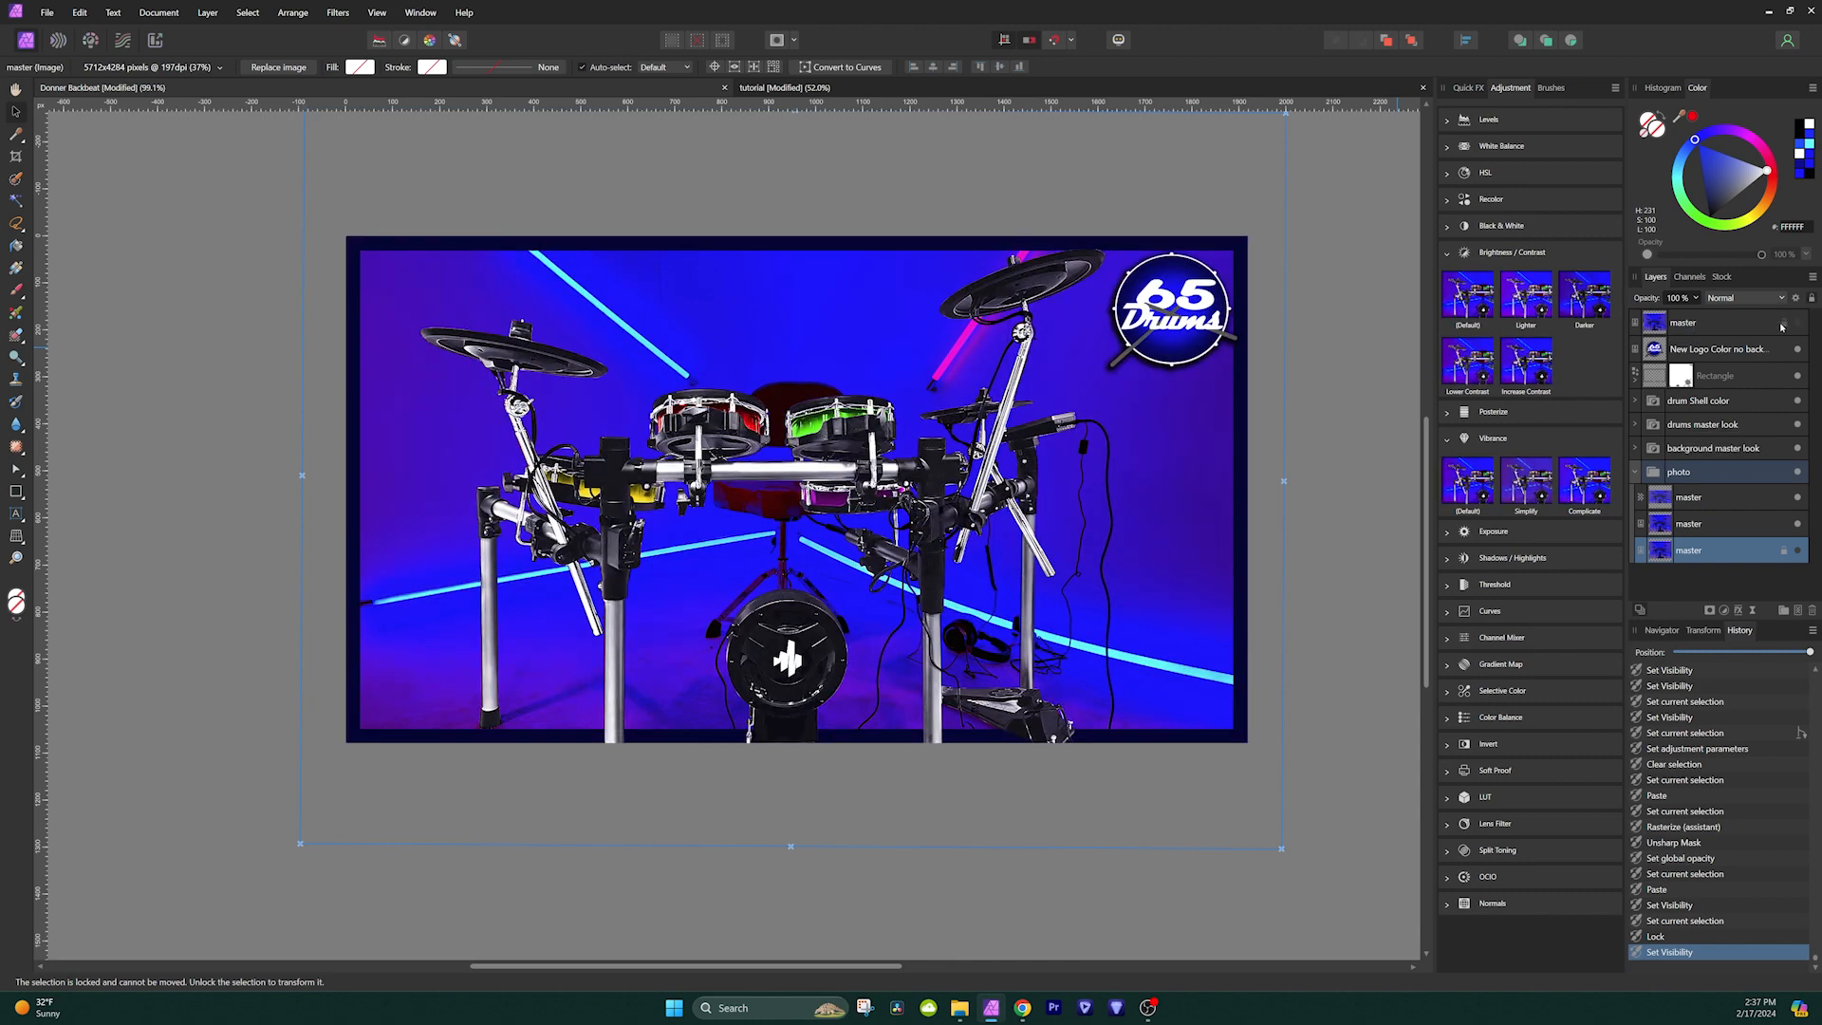